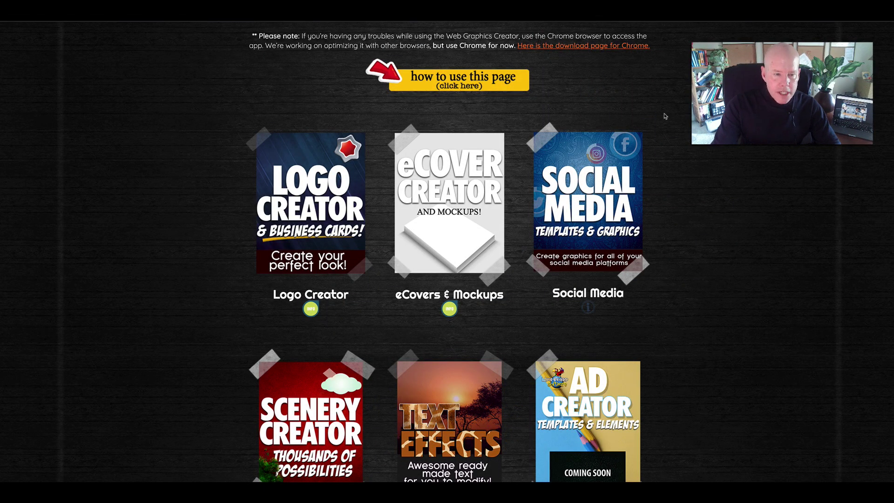
- Look over the creator modules on the Creation Station page and view the Logo Creator's walkthrough video
scroll(664, 115, "down", 3)
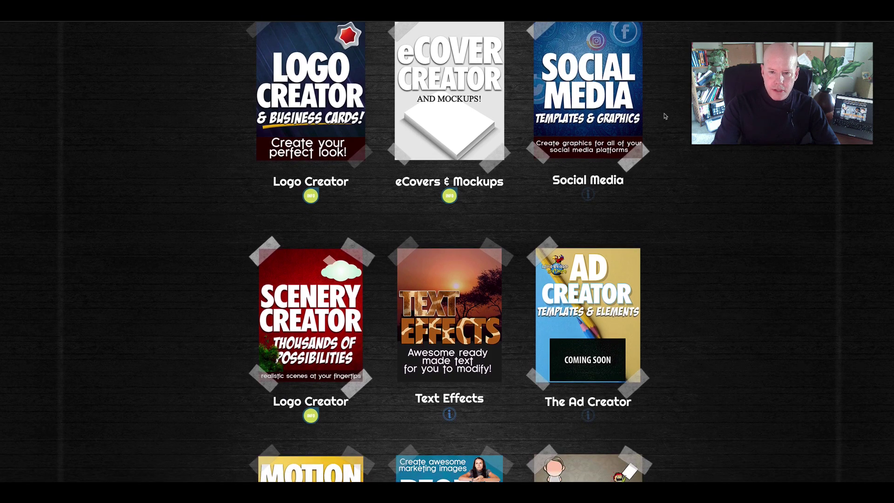
scroll(665, 116, "up", 2)
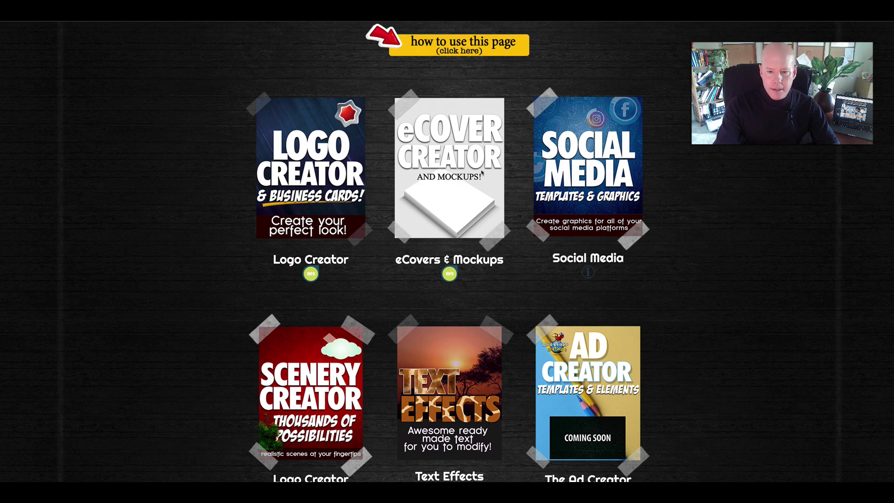
scroll(605, 162, "down", 5)
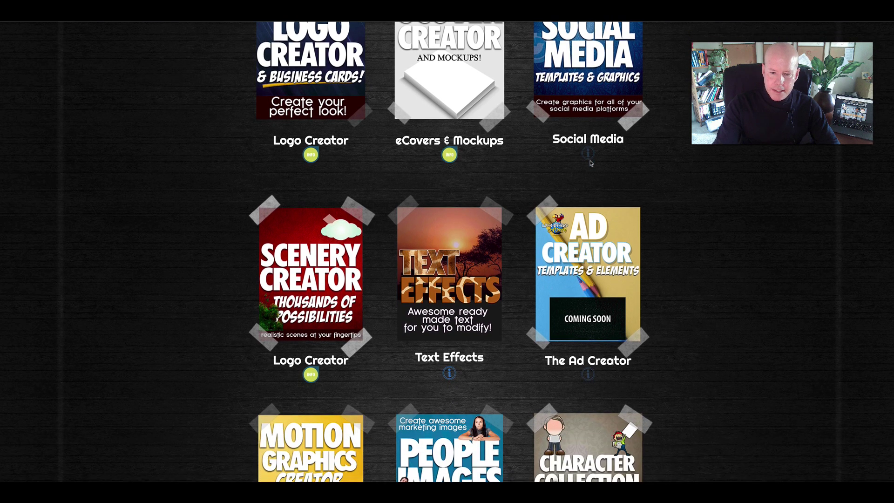
scroll(590, 162, "down", 3)
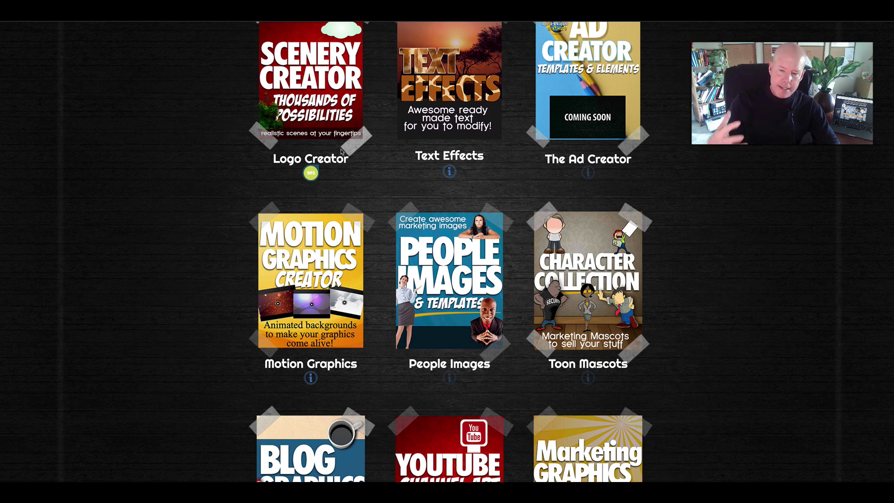
scroll(341, 151, "down", 4)
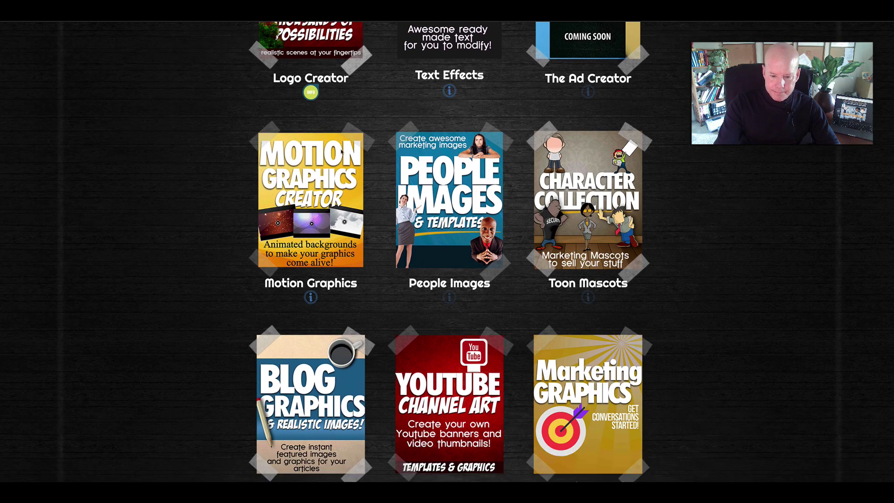
scroll(340, 152, "up", 10)
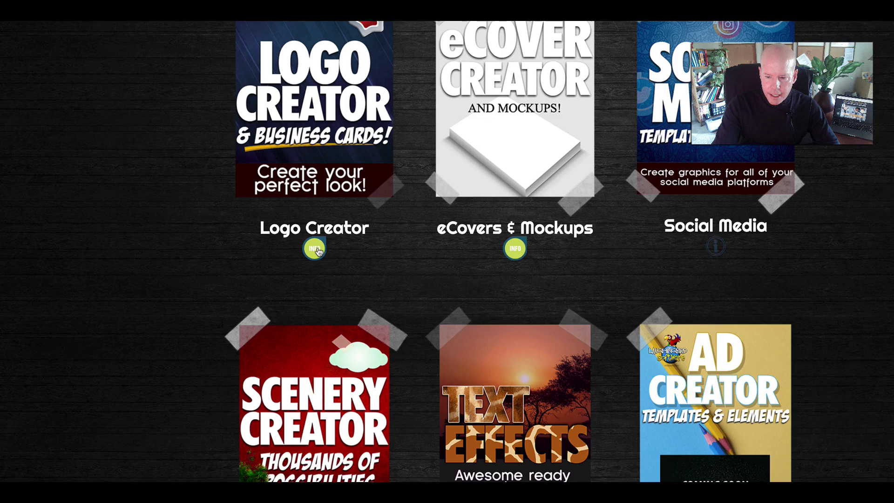
left_click(321, 246)
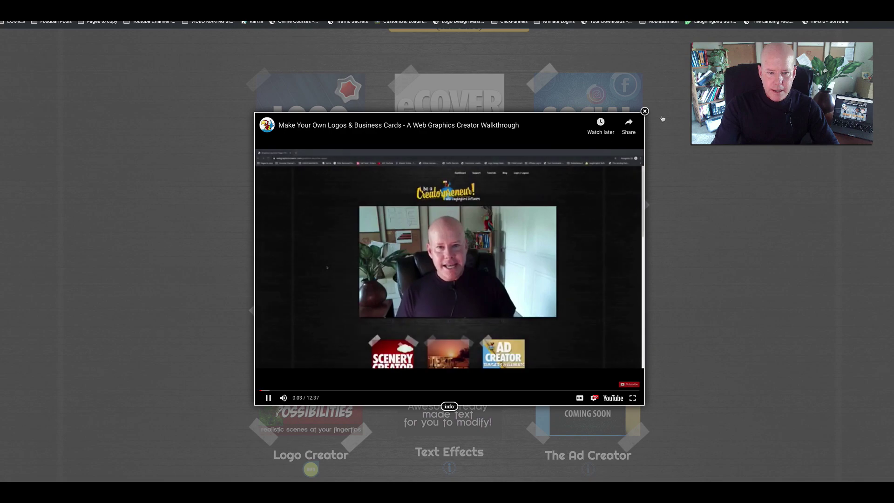
left_click(644, 110)
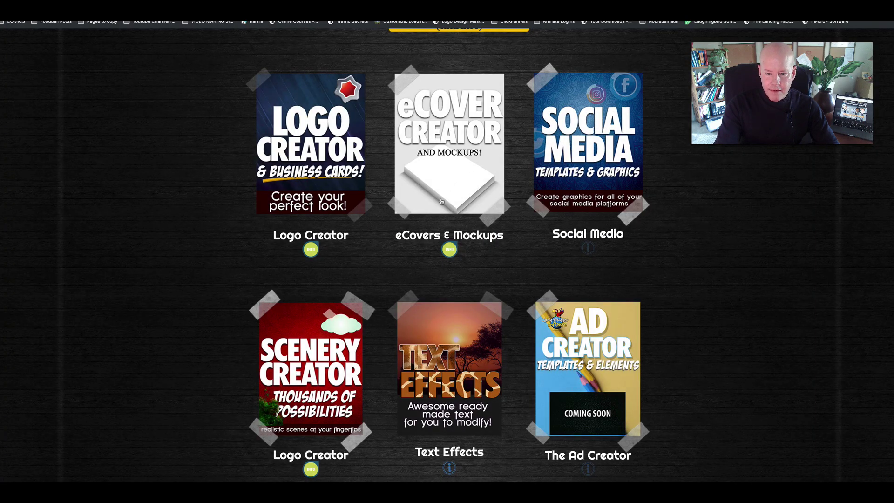
- Open the eCover Creator from the Creation Station page and browse its eCover template designs
scroll(347, 356, "down", 6)
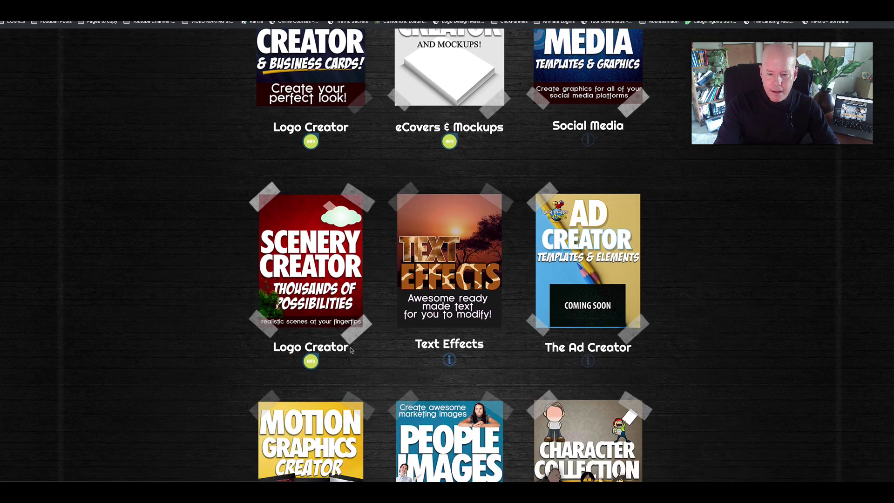
scroll(350, 354, "up", 7)
scroll(351, 350, "up", 2)
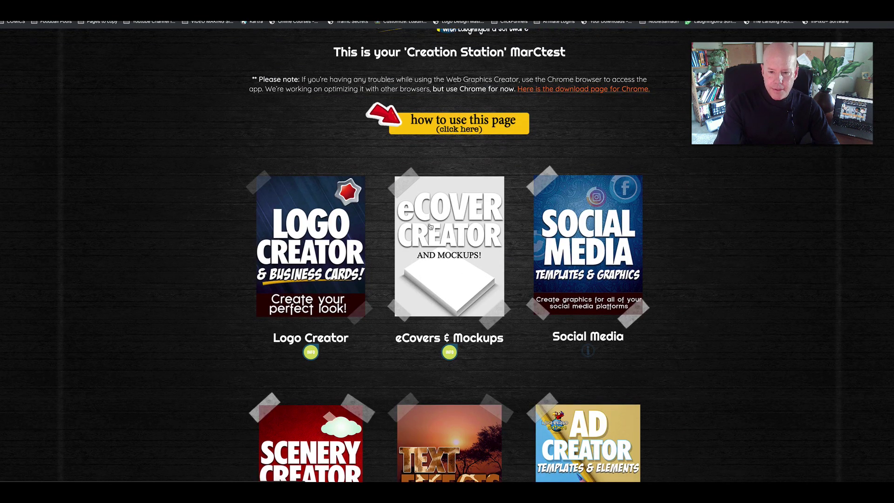
left_click(429, 226)
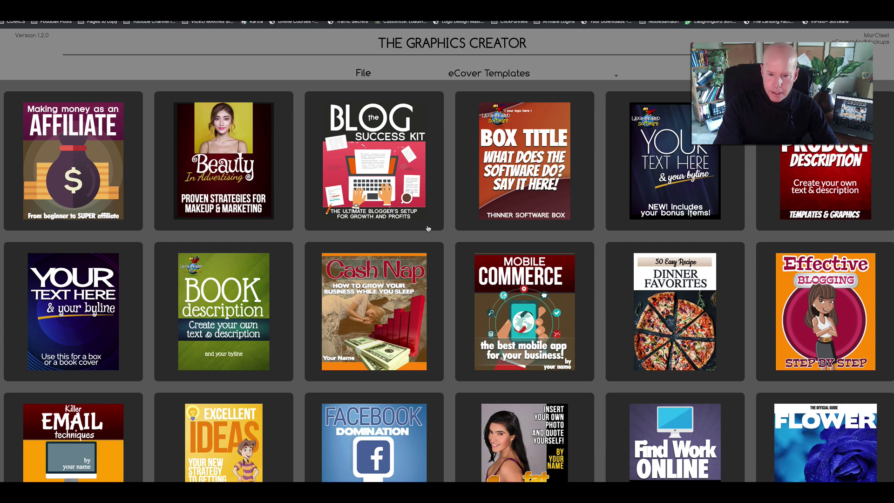
scroll(428, 228, "down", 1)
scroll(428, 228, "down", 13)
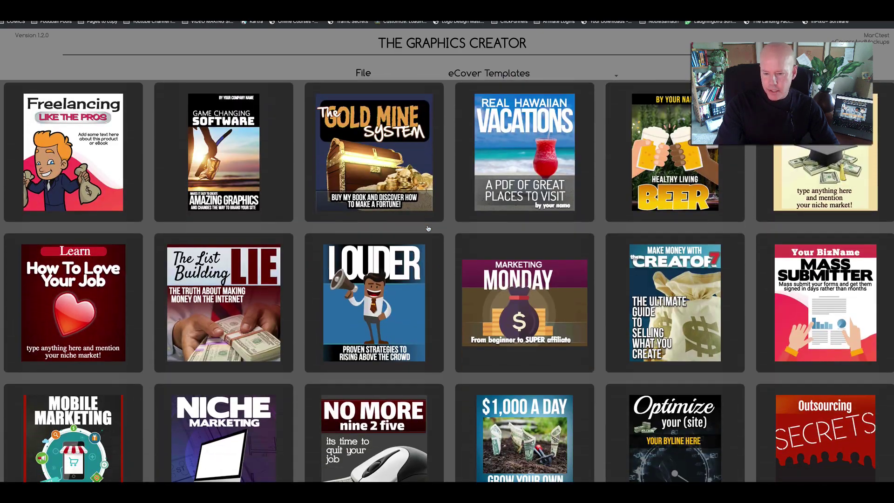
scroll(428, 228, "down", 10)
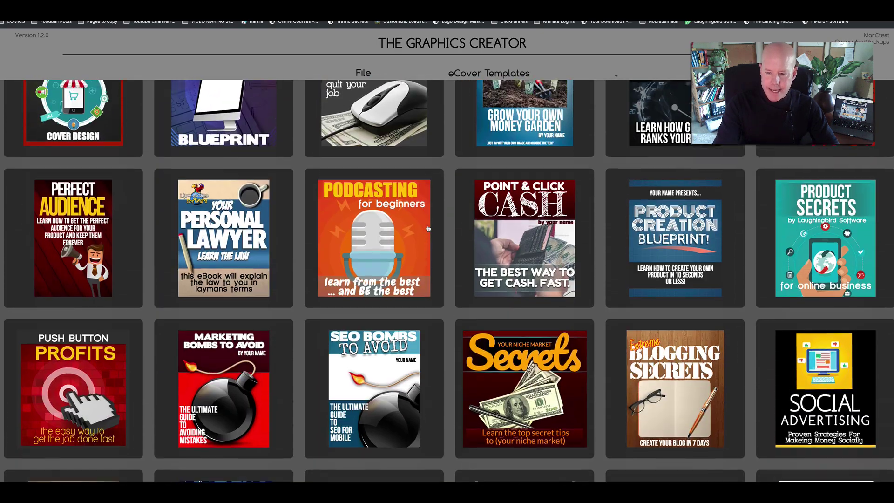
scroll(428, 228, "up", 1)
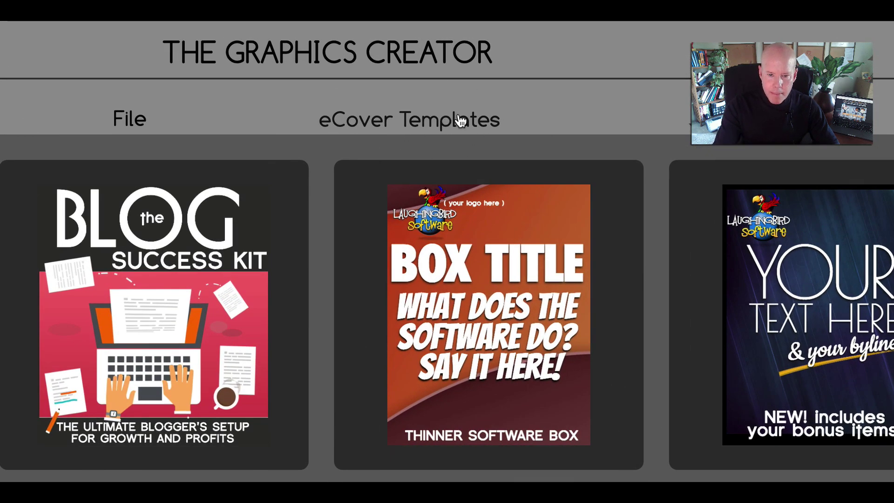
- View the eCover & Mockup 3D Models library and return to the eCover Templates library
left_click(456, 120)
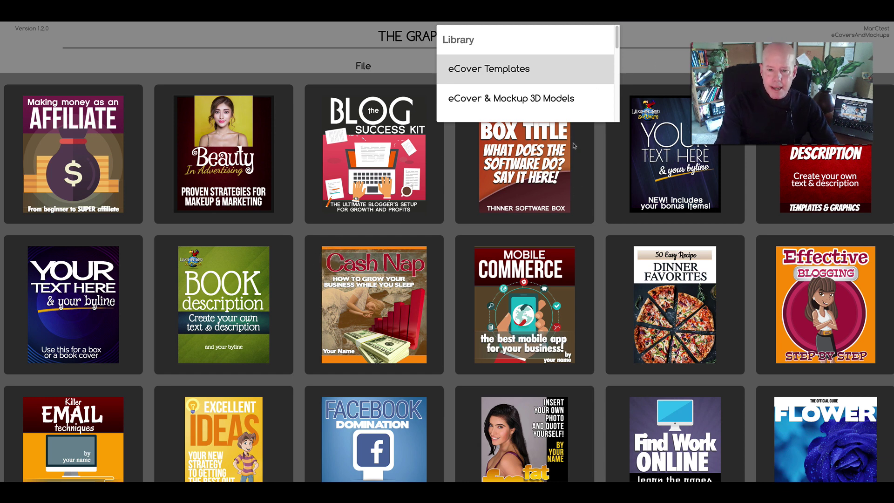
left_click(524, 98)
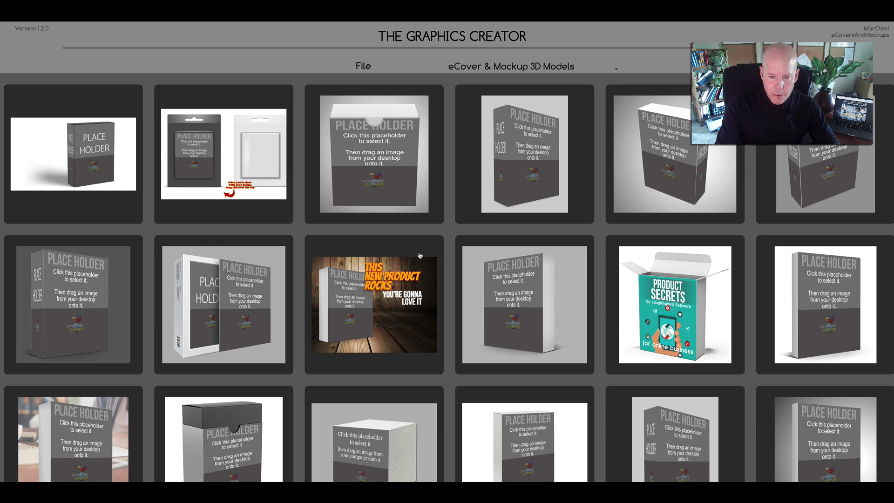
left_click(518, 67)
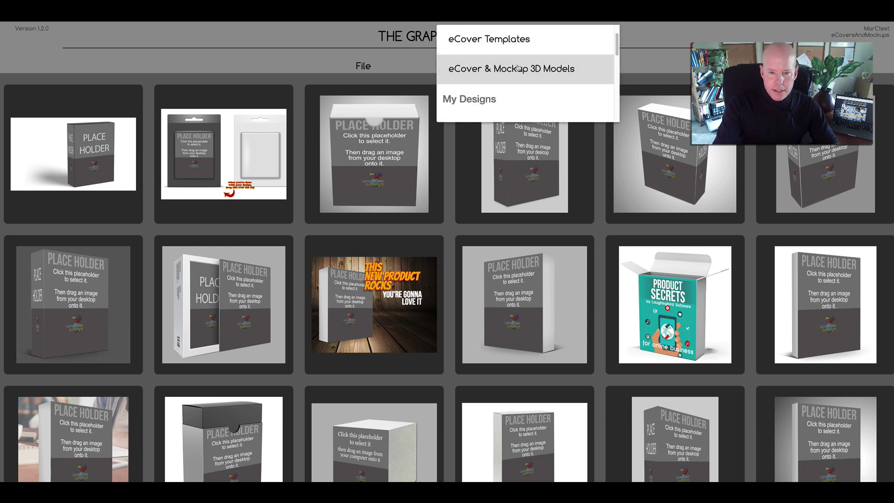
left_click(482, 44)
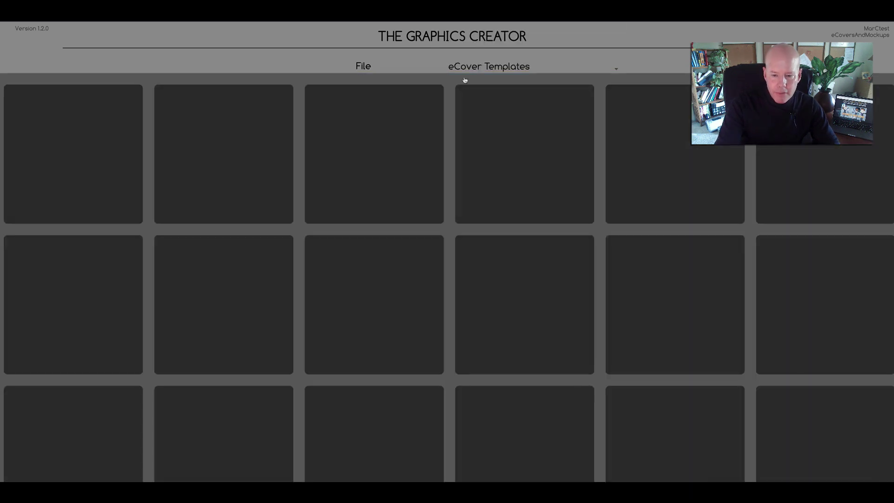
- Find the dark red "Secrets" template with the fanned dollar bills among the eCover templates and open it for editing
scroll(411, 178, "down", 1)
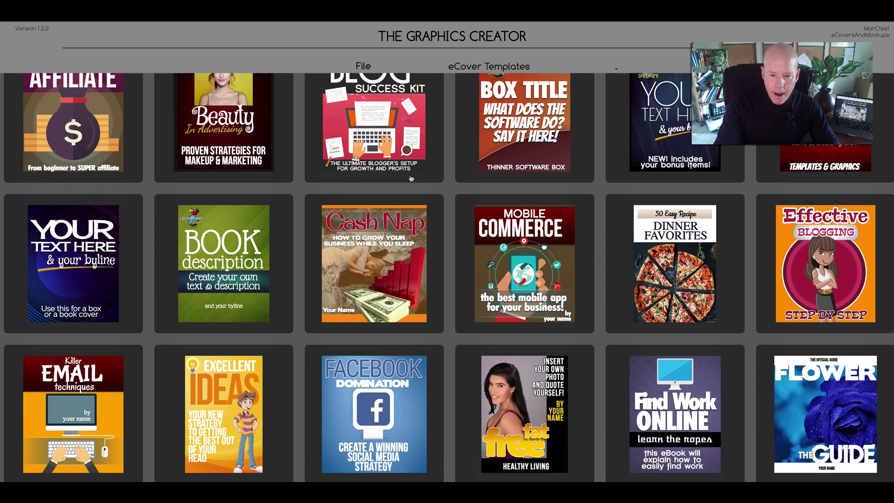
scroll(413, 187, "down", 1)
scroll(412, 187, "down", 6)
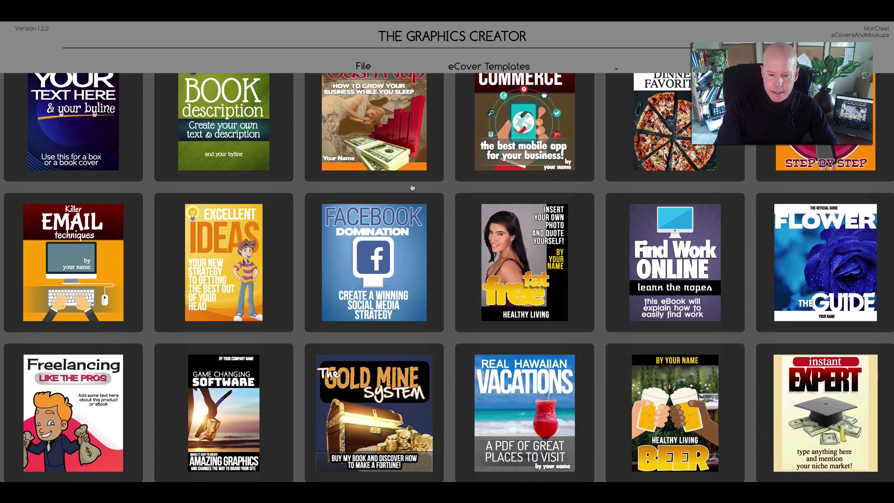
scroll(412, 187, "down", 10)
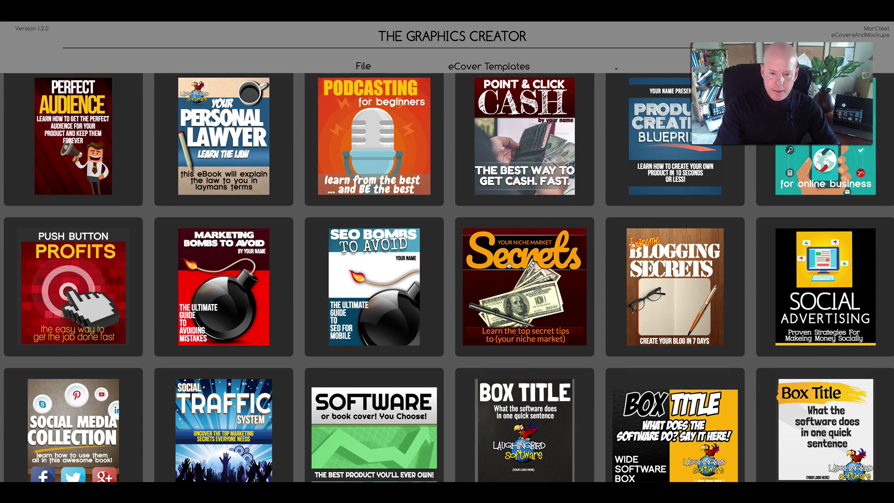
left_click(508, 264)
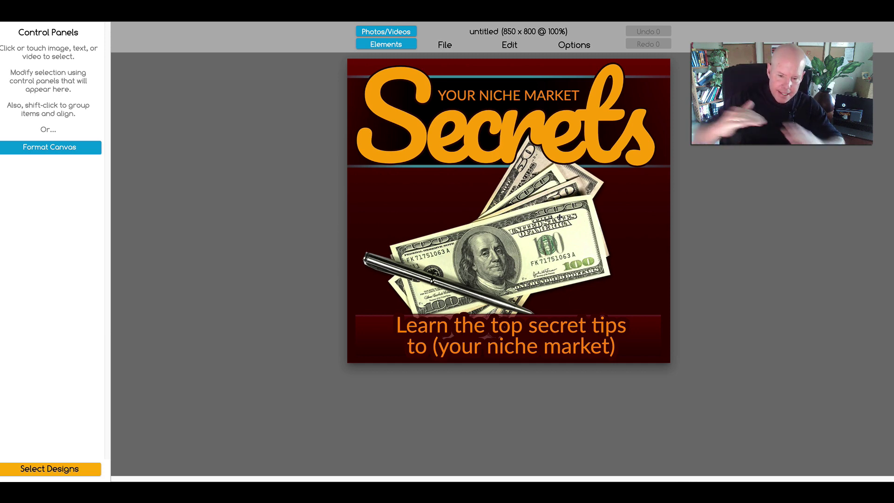
- Reposition the dollar-bills image, the black banner, the tagline and the "Secrets" title, keeping the title overlapping the banner's lower edge
mouse_move(540, 260)
left_mouse_down()
mouse_move(530, 242)
mouse_move(561, 252)
mouse_move(526, 277)
mouse_move(542, 270)
left_mouse_up()
left_click(398, 110)
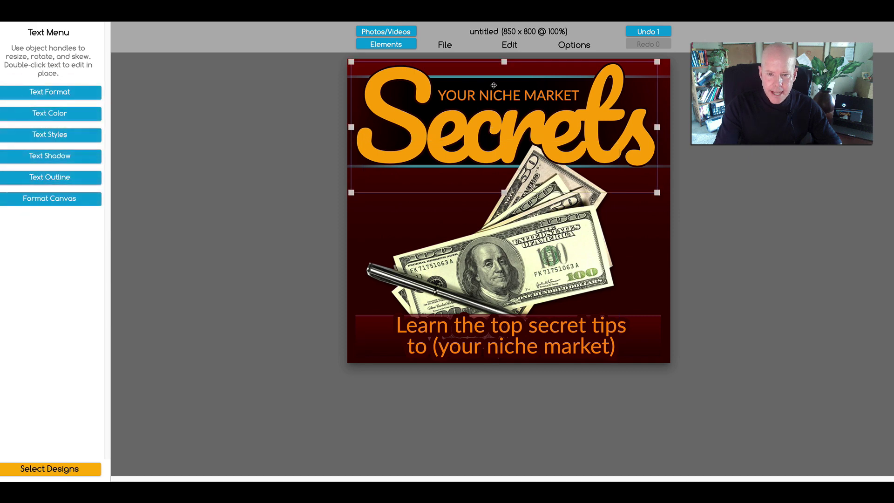
left_click_drag(574, 118, 576, 195)
left_click(590, 108)
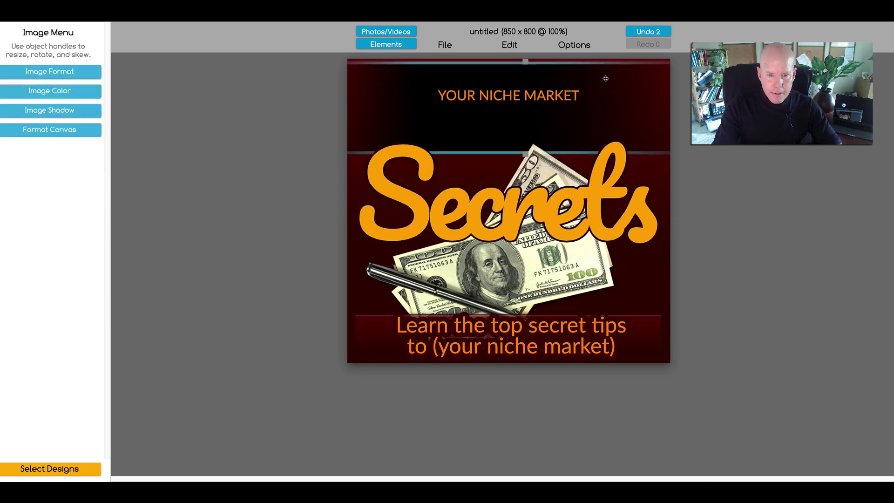
mouse_move(591, 108)
left_mouse_down()
mouse_move(608, 93)
mouse_move(595, 114)
left_mouse_up()
left_click_drag(594, 330, 596, 325)
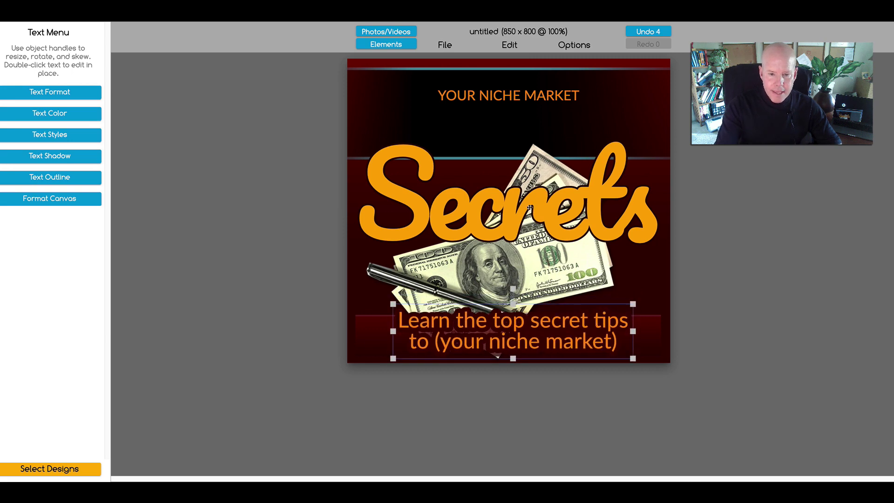
left_click_drag(527, 206, 524, 155)
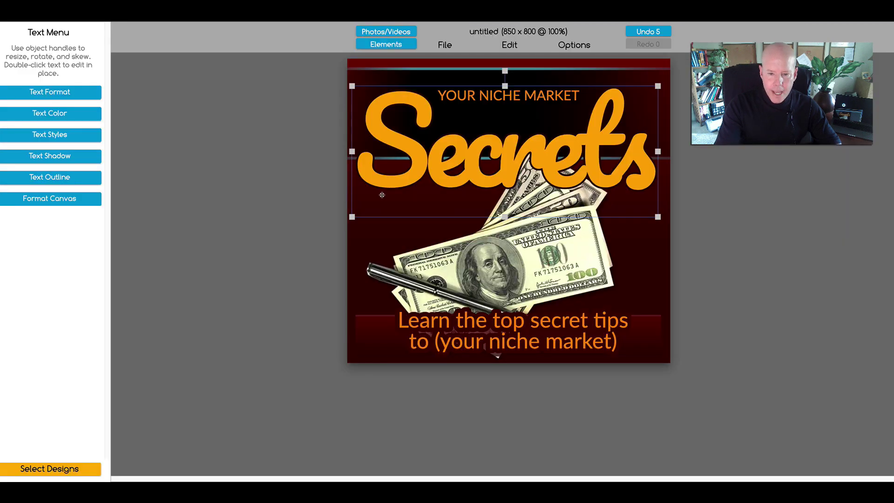
- Nudge the dollar-bills image slightly to the right and scale down the "Secrets" title
left_click(510, 261)
scroll(516, 259, "up", 5)
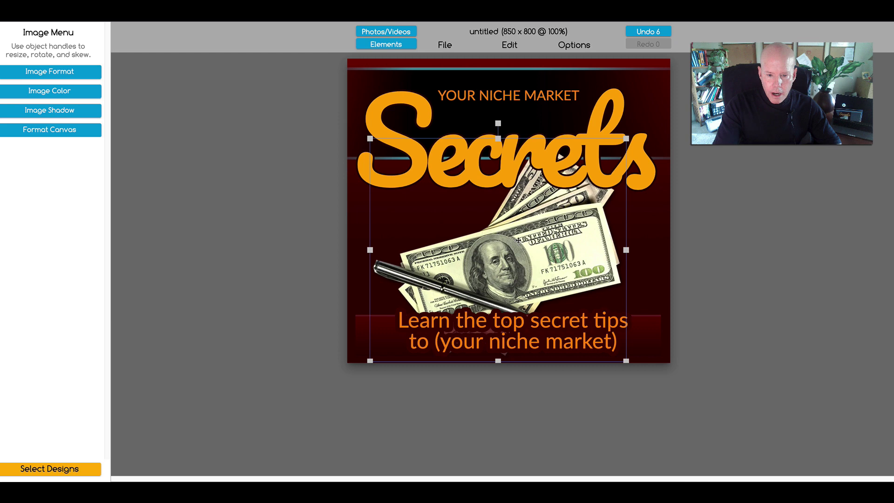
left_click_drag(518, 240, 421, 103)
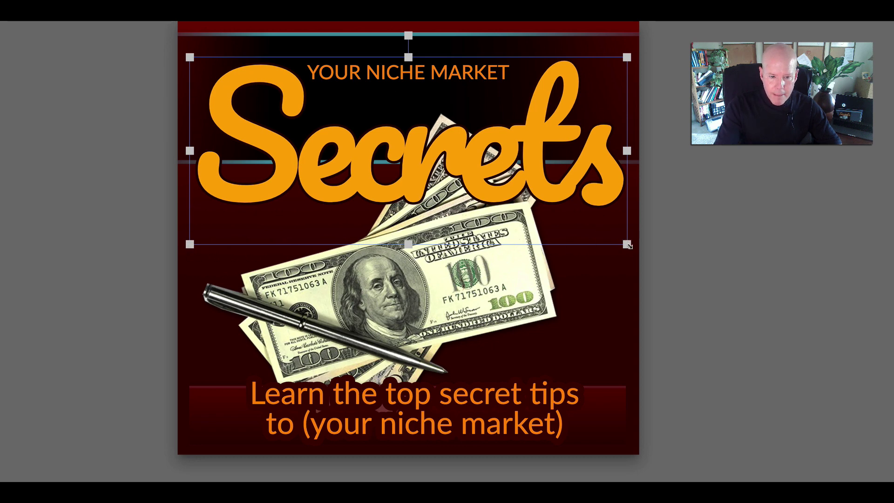
left_click_drag(627, 244, 516, 300)
- Move the dollar-bills image down behind the tagline, shrink it and rotate it clockwise
left_click_drag(436, 301, 487, 373)
left_click_drag(615, 184, 564, 227)
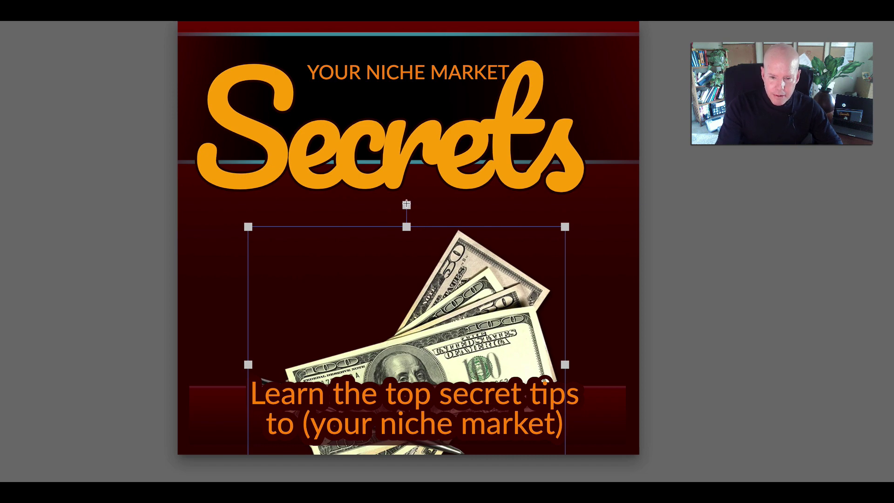
left_click_drag(407, 204, 505, 211)
- Shift the "Secrets" title slightly down and tilt it a little counterclockwise
left_click(426, 137)
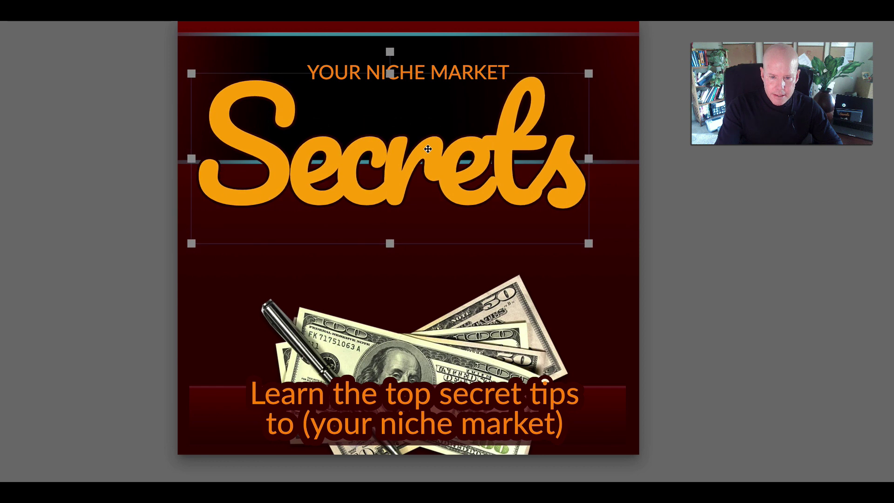
mouse_move(390, 51)
left_mouse_down()
mouse_move(443, 65)
mouse_move(475, 93)
mouse_move(286, 124)
mouse_move(347, 58)
mouse_move(398, 47)
mouse_move(372, 52)
mouse_move(387, 45)
left_mouse_up()
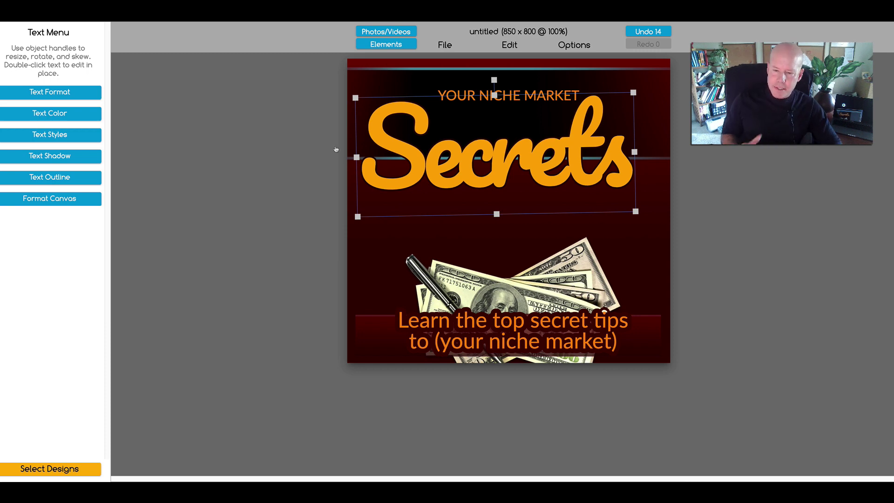
mouse_move(502, 124)
left_mouse_down()
mouse_move(504, 108)
mouse_move(500, 123)
left_mouse_up()
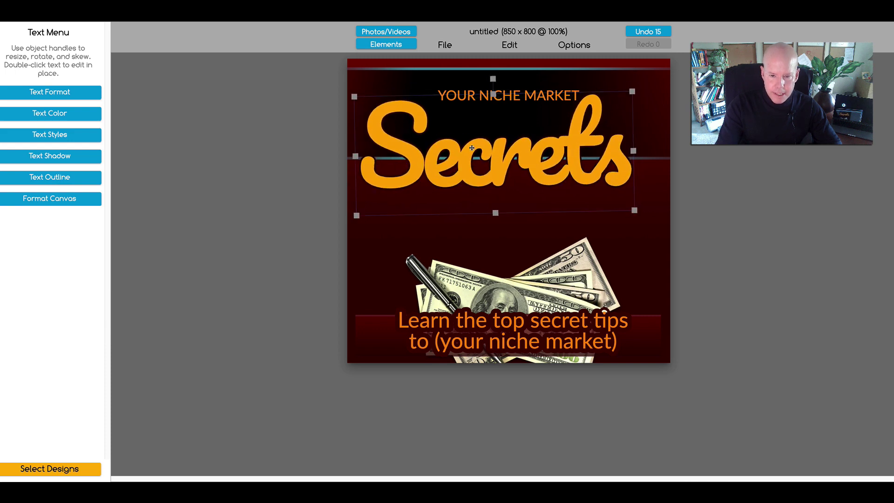
- Replace the "Secrets" title text with "Hawaii"
double_click(471, 148)
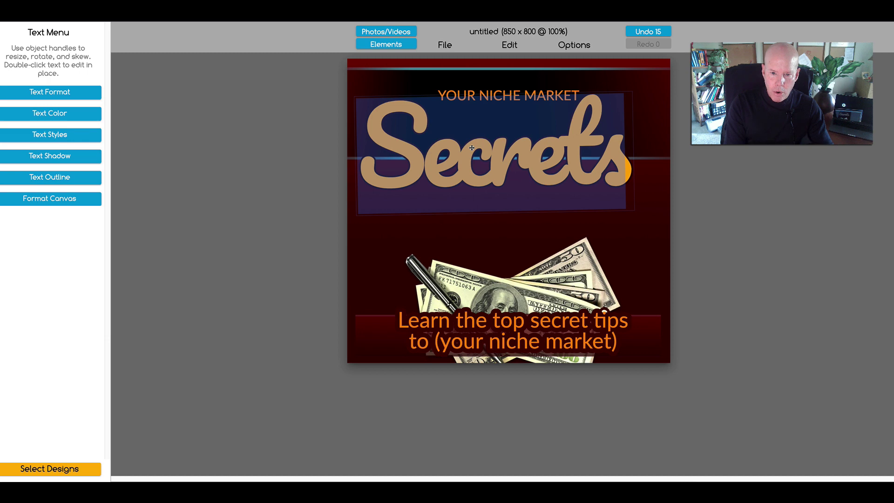
type("Hawa")
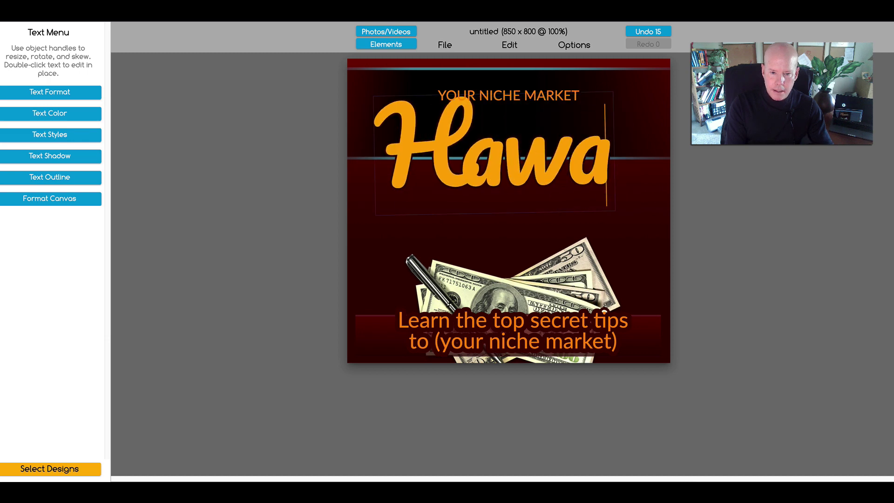
type("ii")
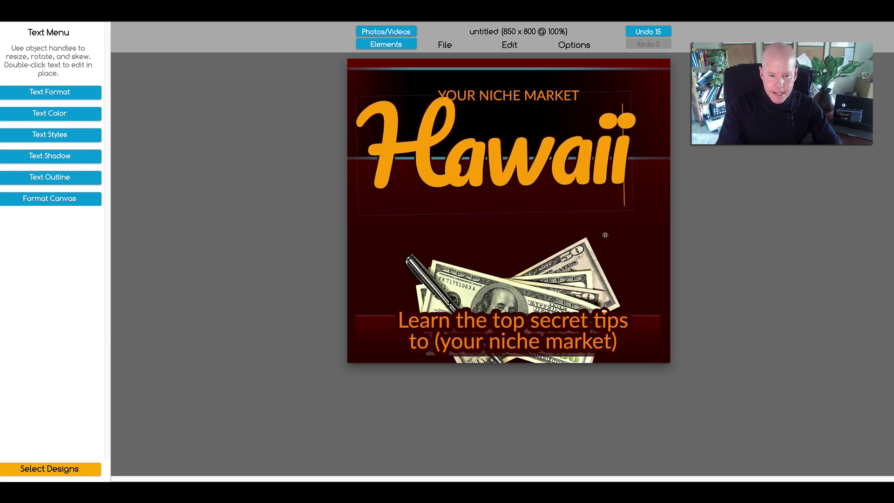
- Replace the "YOUR NICHE MARKET" text with "Visit" and enlarge it above the "Hawaii" title
left_click(628, 237)
left_click_drag(524, 92, 543, 104)
double_click(542, 103)
key("ctrl+a")
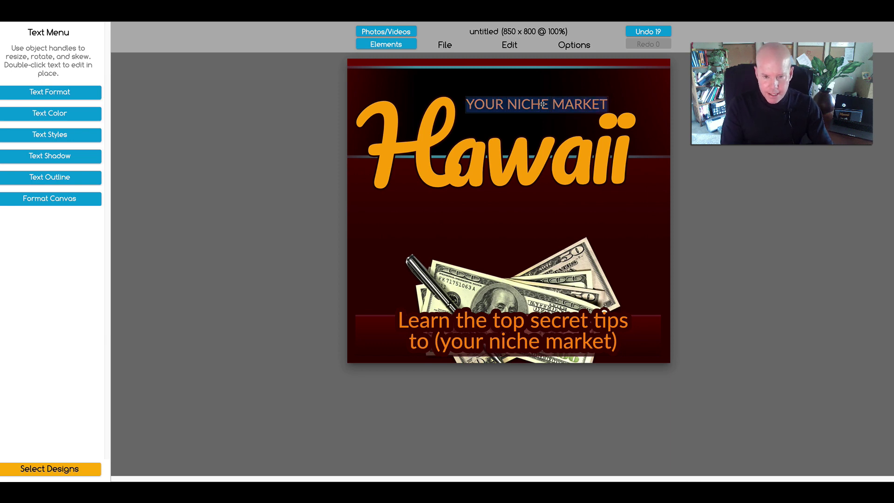
type("Visit")
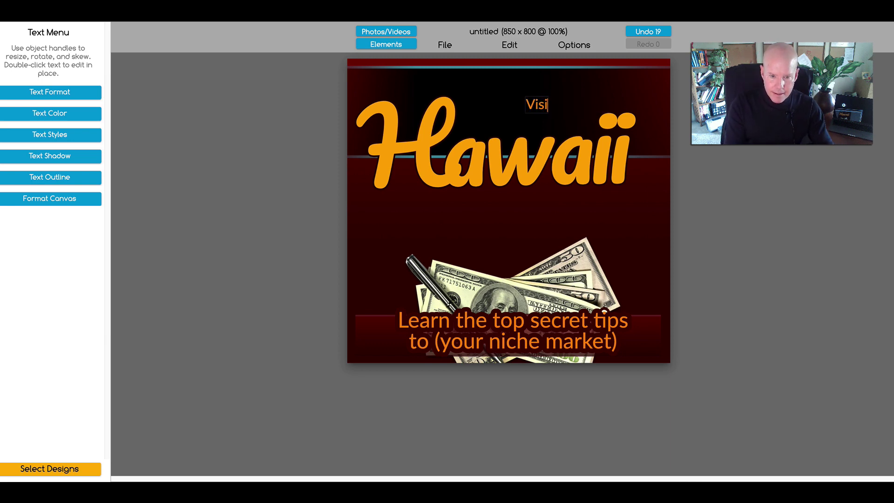
left_click(579, 205)
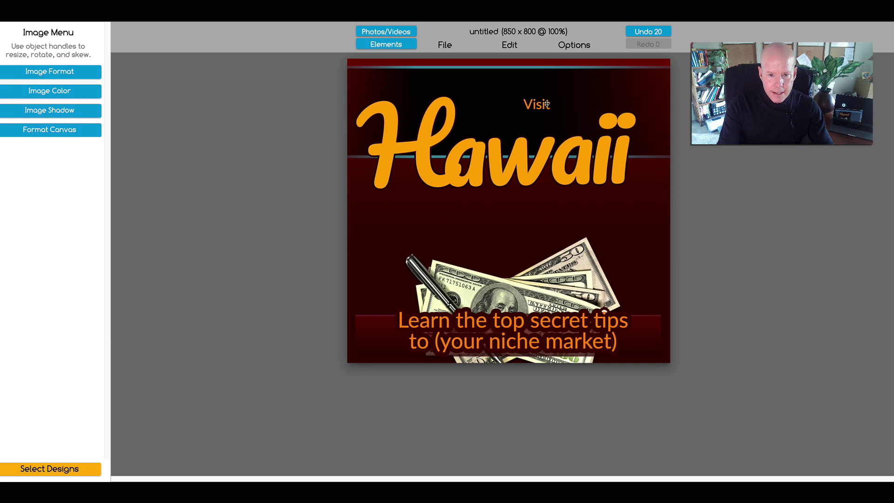
left_click(549, 110)
mouse_move(553, 96)
left_mouse_down()
mouse_move(582, 77)
mouse_move(539, 103)
left_mouse_up()
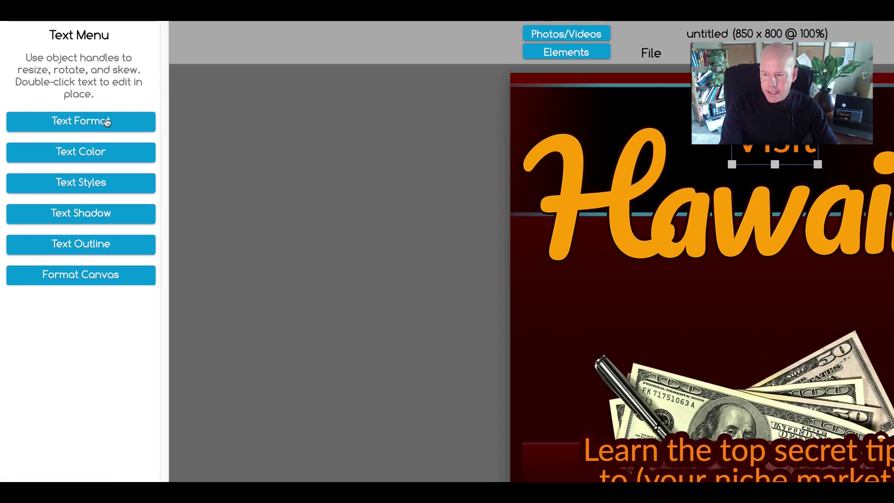
- Browse the Google Fonts list in the "Visit" text's format settings
left_click(80, 122)
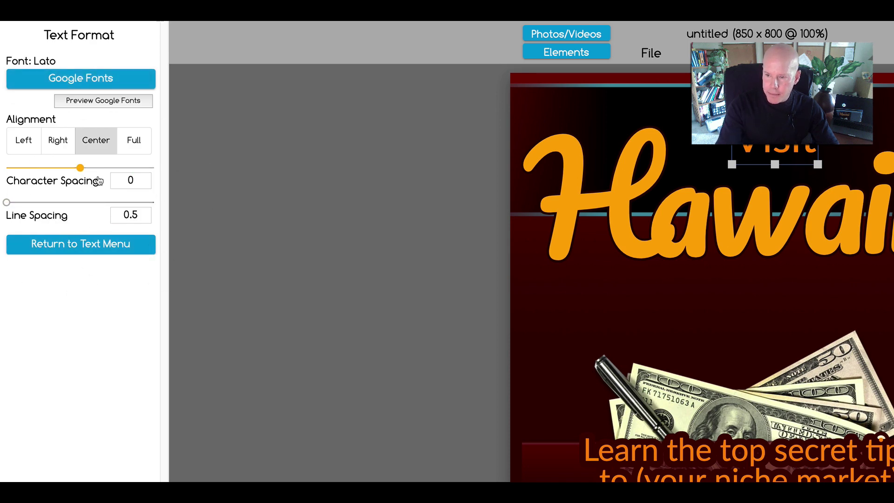
left_click(93, 80)
scroll(51, 172, "down", 1)
scroll(50, 172, "down", 4)
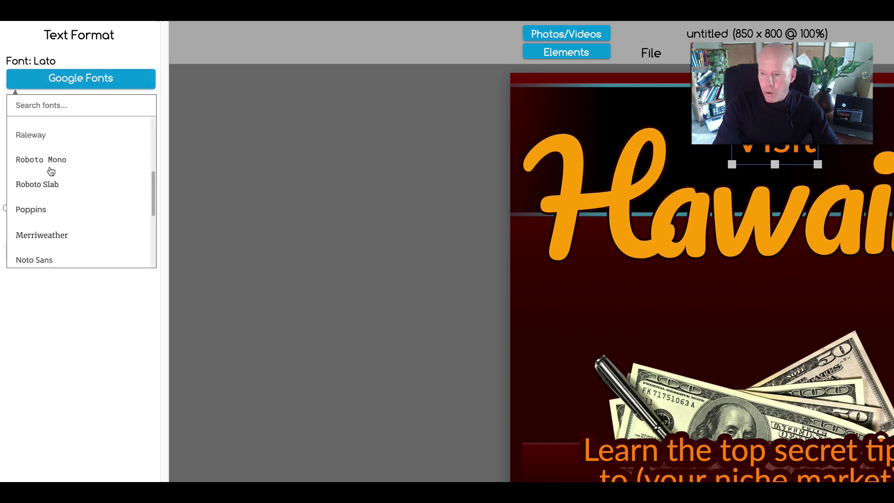
left_click(79, 323)
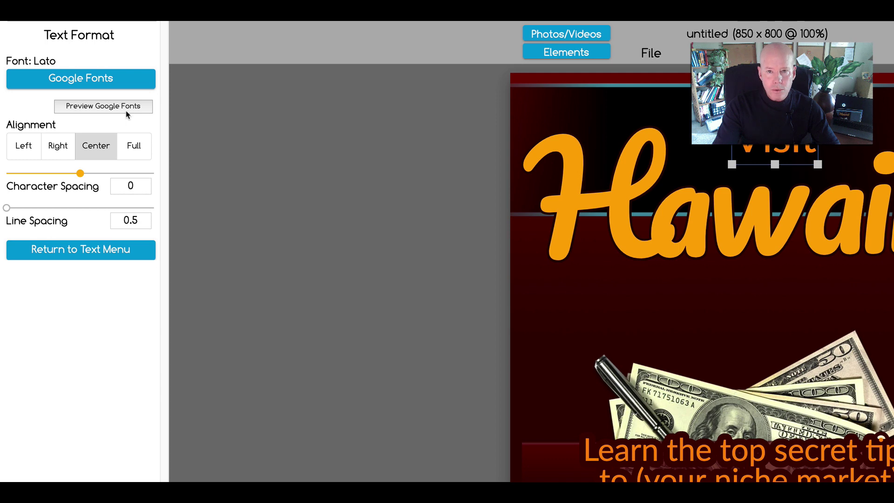
- Open the Google Fonts preview and look through samples of the most popular fonts
left_click(109, 108)
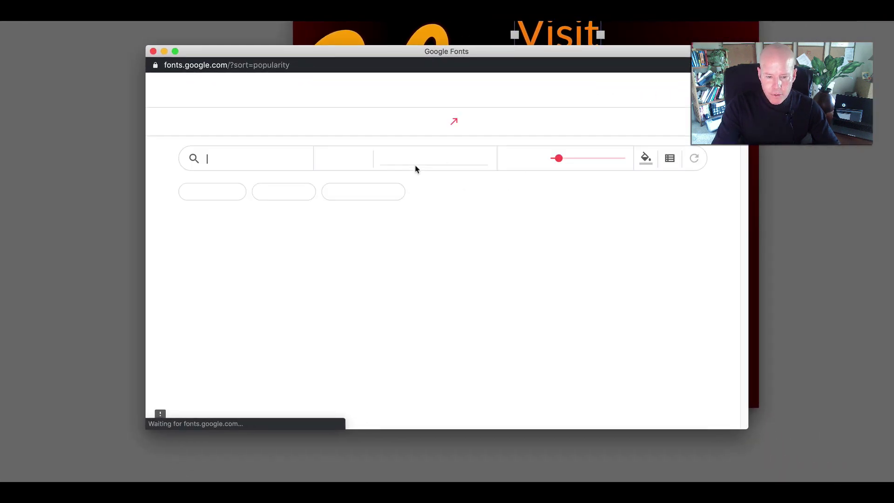
scroll(386, 206, "down", 15)
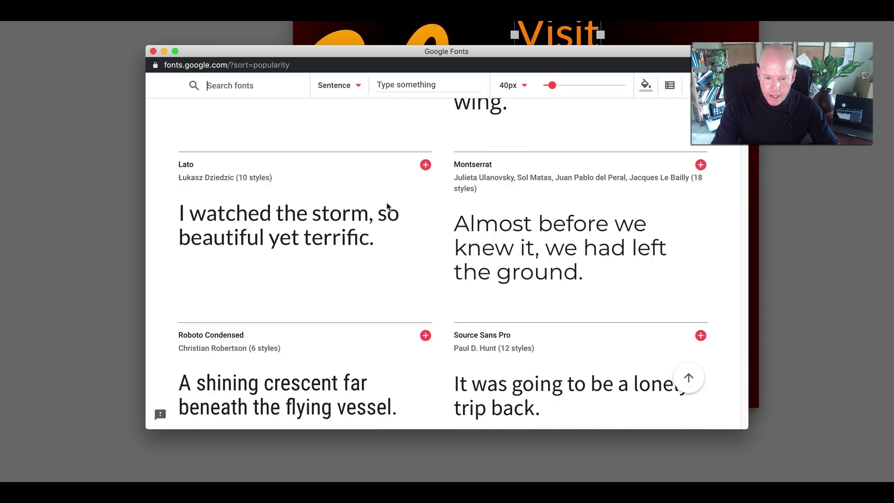
scroll(386, 202, "down", 15)
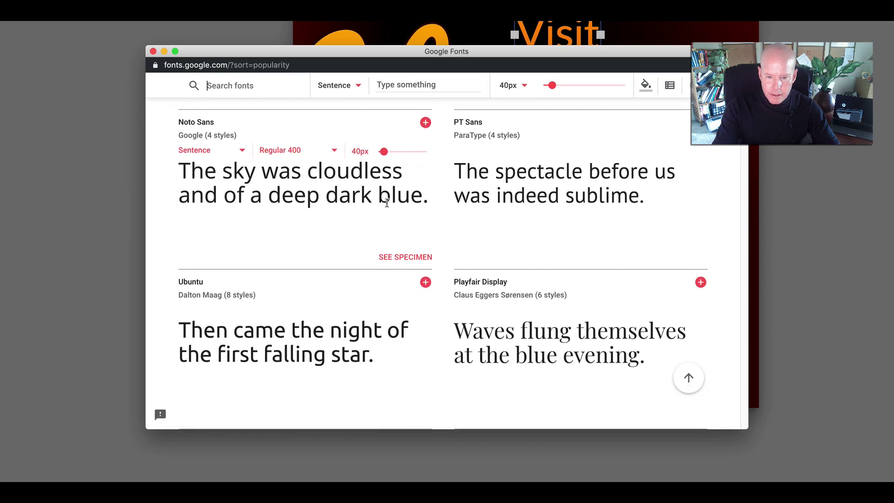
scroll(387, 205, "up", 20)
scroll(387, 205, "up", 1)
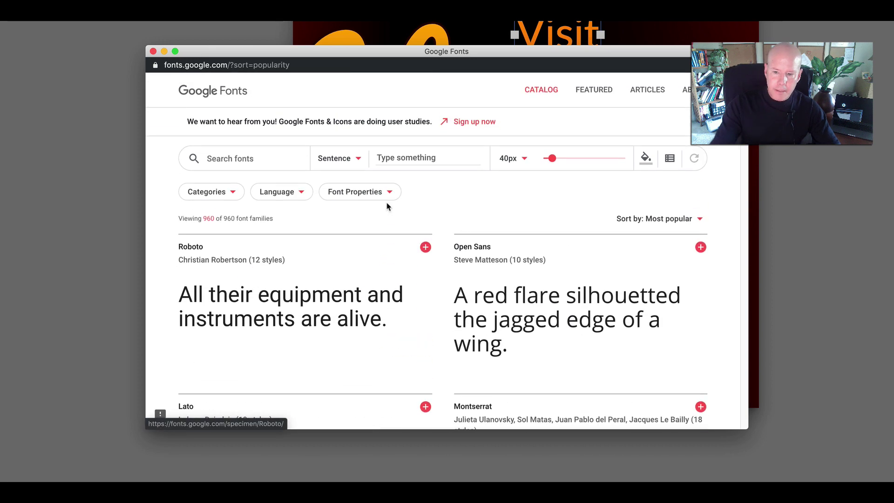
- Filter the Google Fonts catalogue to the Display category only
left_click(213, 194)
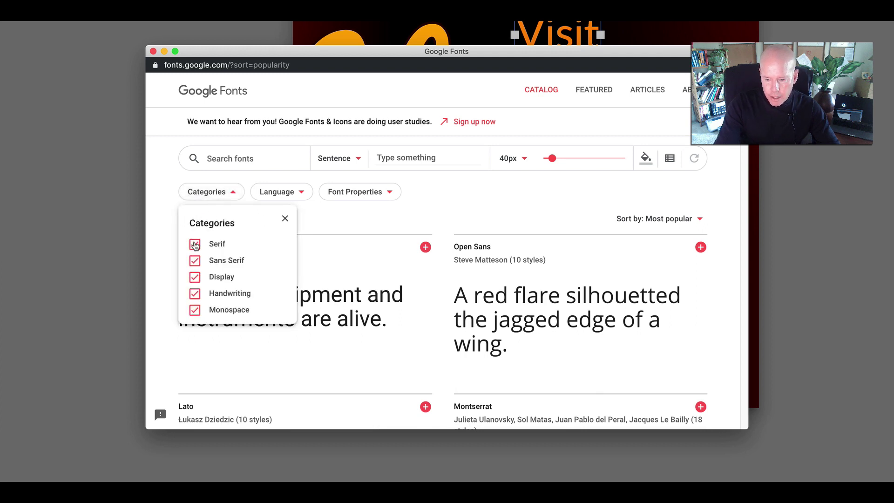
left_click(194, 244)
left_click(195, 261)
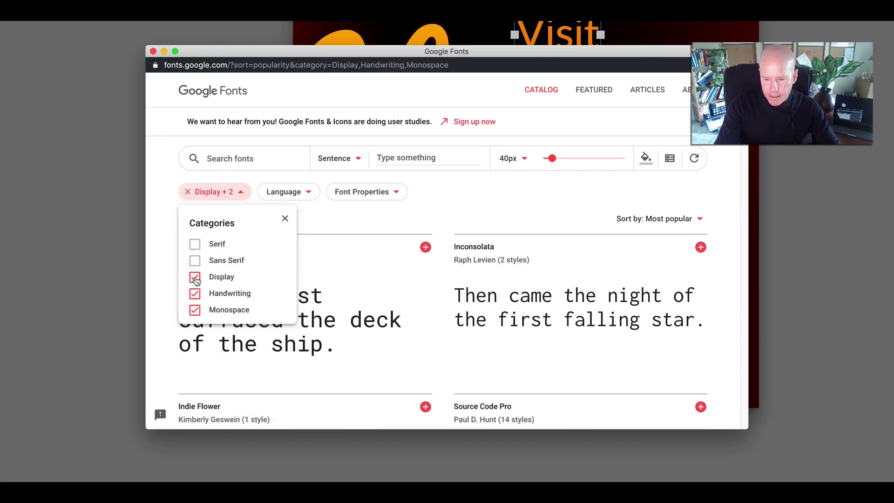
left_click(195, 278)
left_click(194, 310)
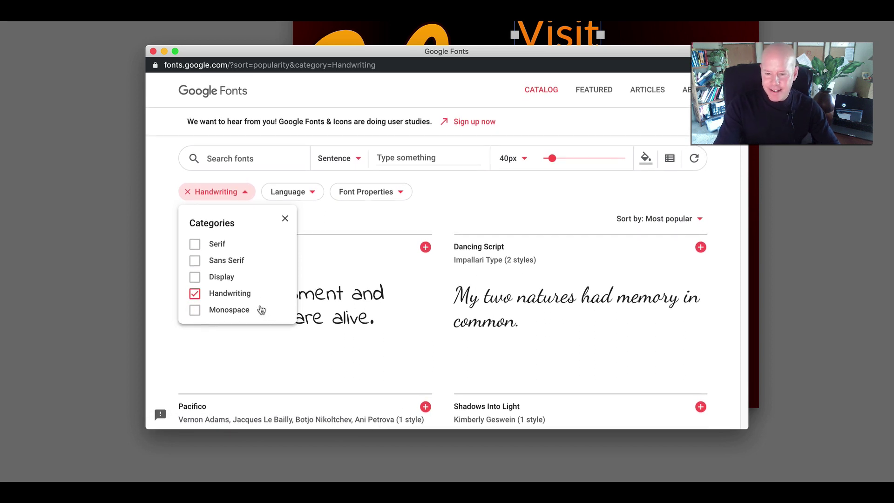
left_click(195, 277)
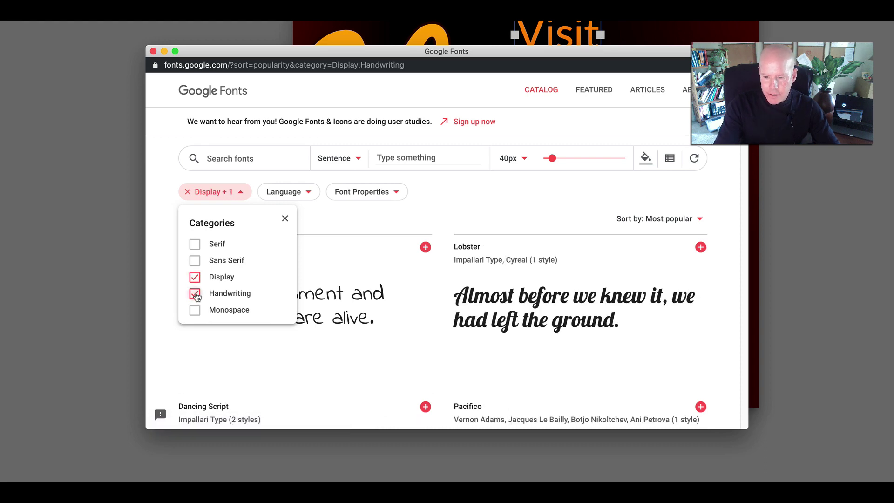
left_click(194, 293)
- Examine the Display font samples and close the Google Fonts preview window
scroll(403, 281, "down", 10)
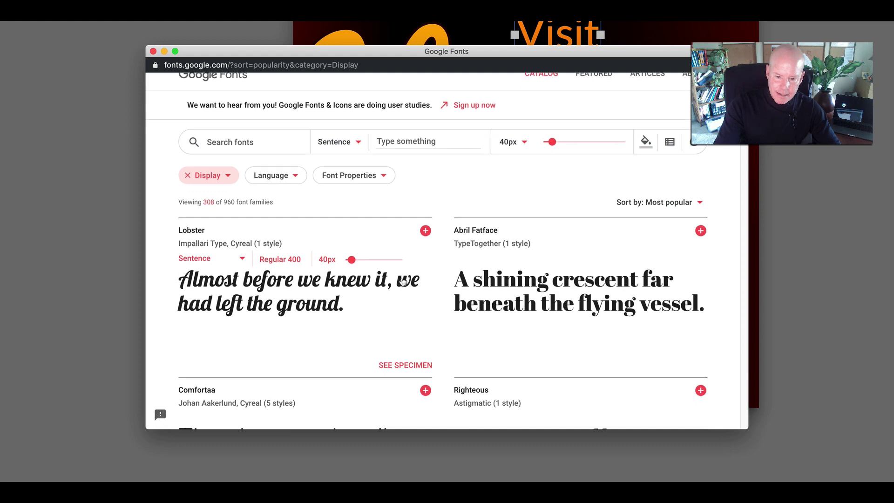
scroll(402, 281, "down", 6)
scroll(402, 281, "up", 15)
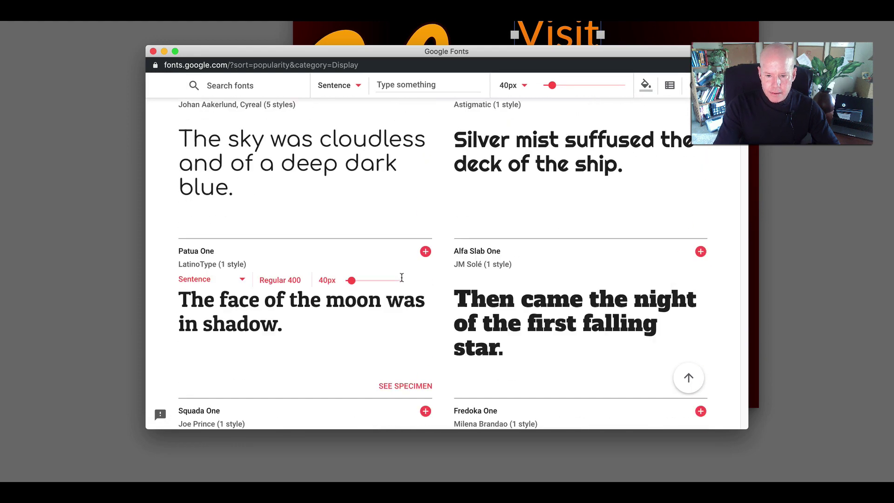
scroll(401, 277, "down", 5)
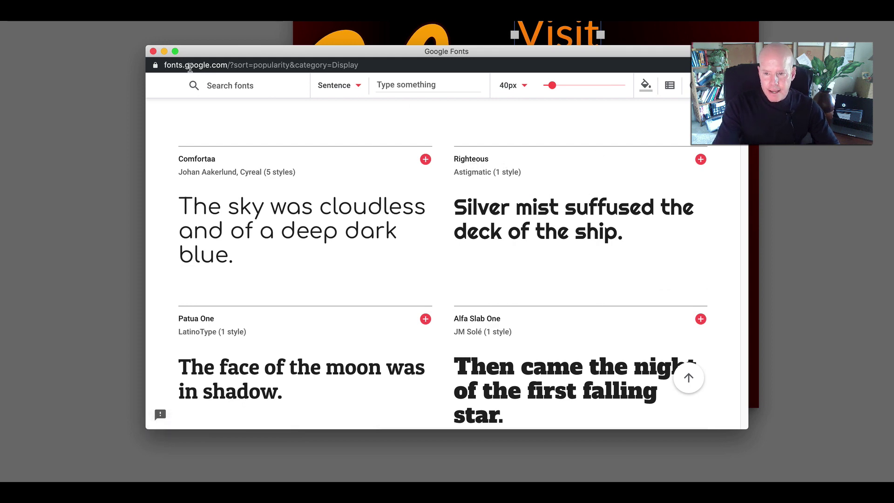
left_click(153, 52)
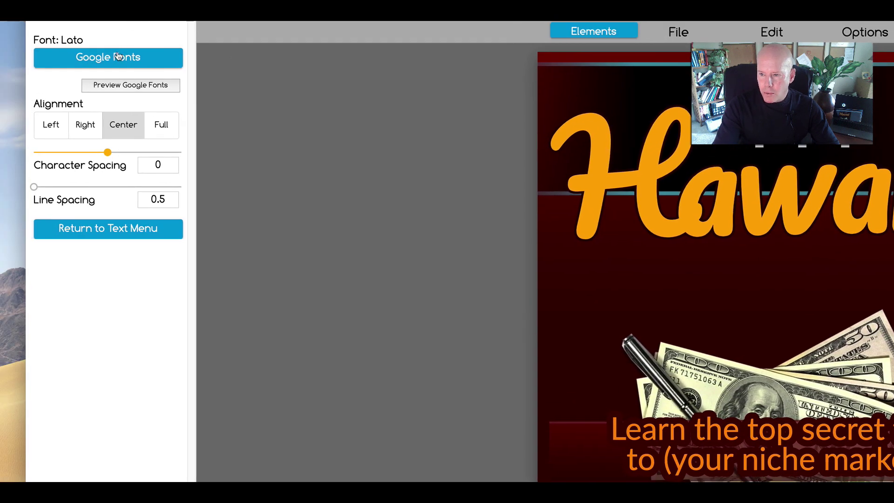
- Set the font of the "Visit" text to Righteous and enlarge the text just above the "Hawaii" title
left_click(119, 56)
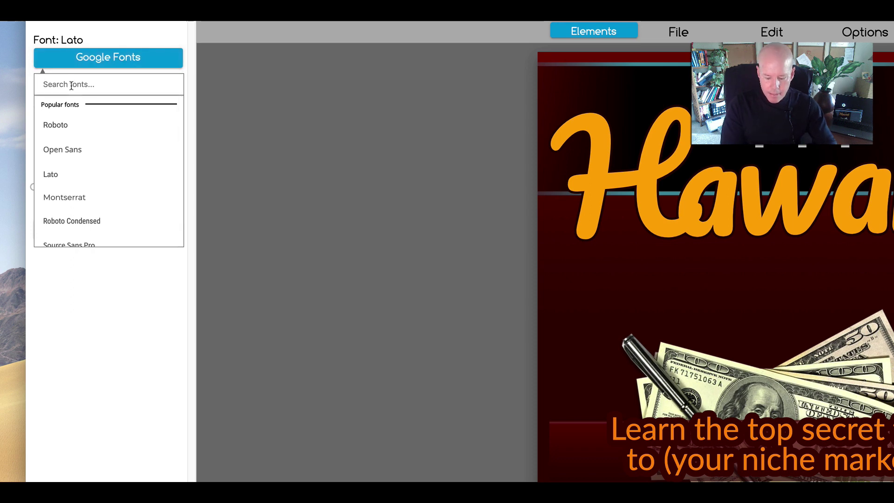
type("right")
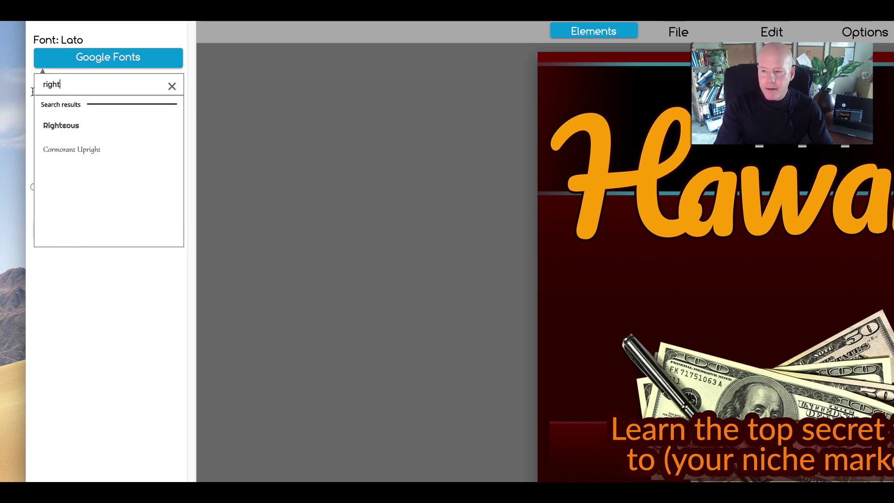
left_click(61, 127)
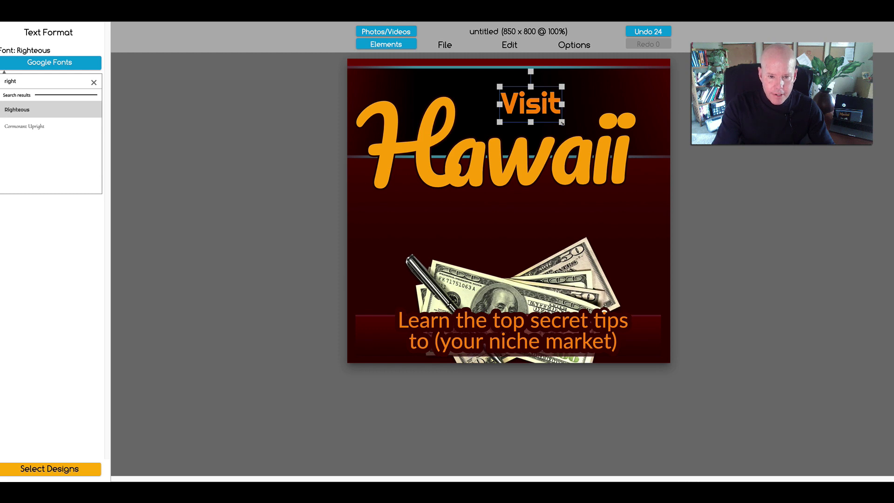
left_click_drag(561, 122, 533, 114)
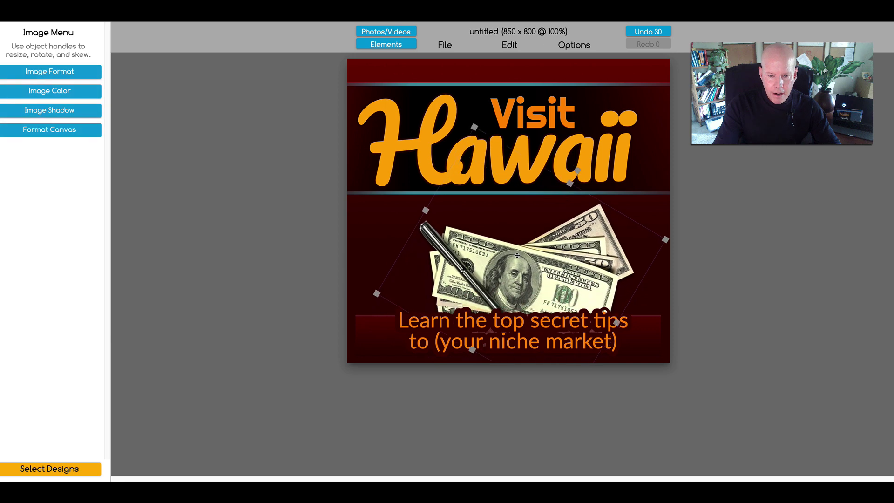
- Delete the dollar-bills image from the middle of the cover
mouse_move(489, 260)
left_mouse_down()
mouse_move(480, 231)
mouse_move(488, 243)
left_mouse_up()
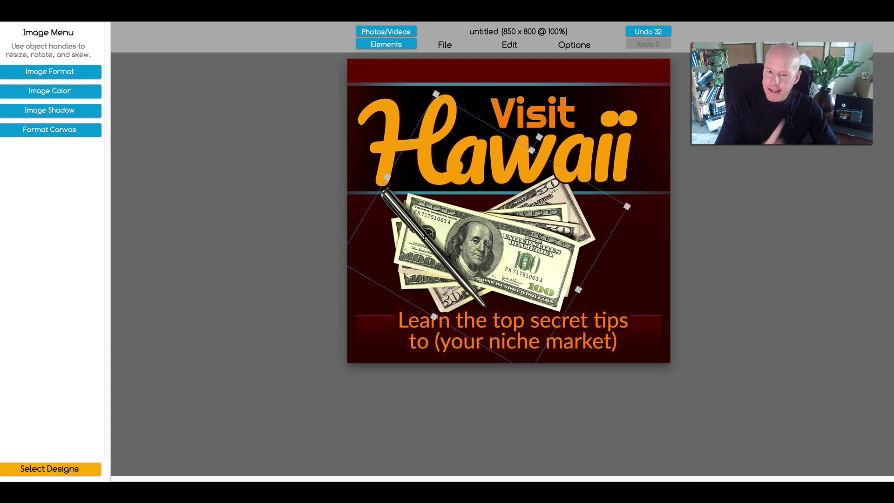
key("Delete")
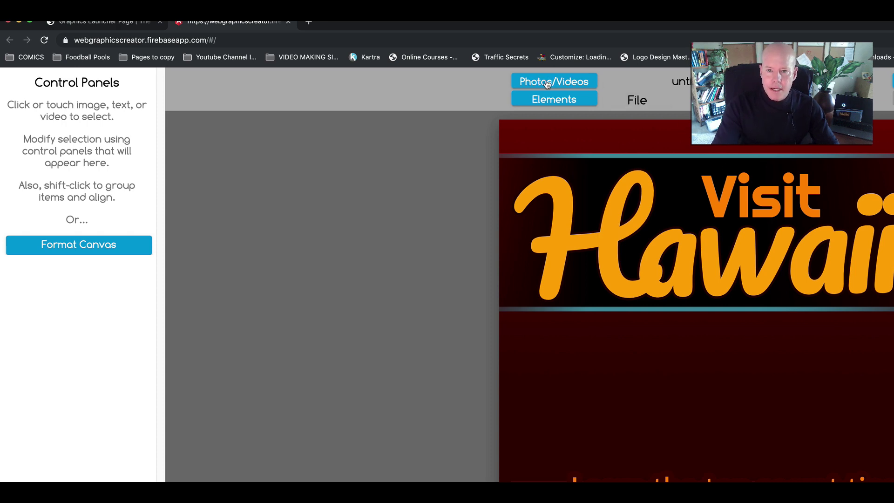
- Search the stock photo library for "hawaii"
left_click(548, 82)
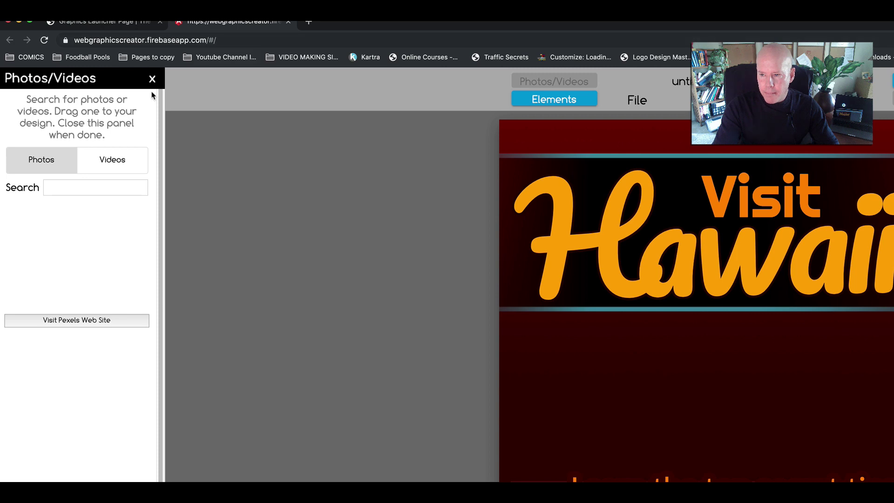
left_click(91, 197)
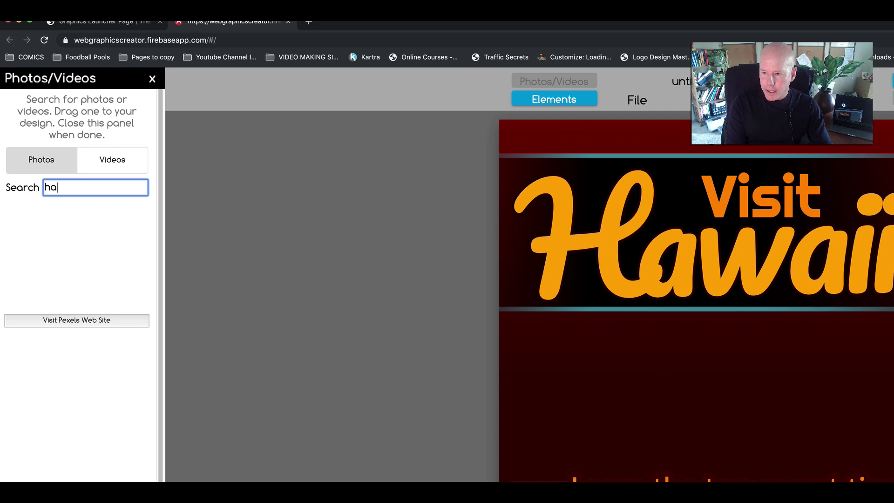
type("hawaii")
key("Return")
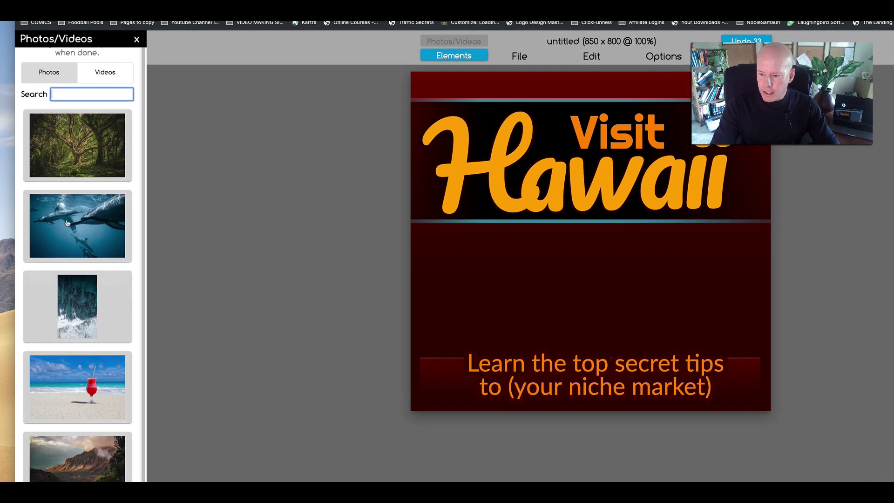
- Add the beach photo with the red drink to the cover and place it near the upper-left corner
scroll(65, 312, "down", 5)
scroll(67, 223, "down", 10)
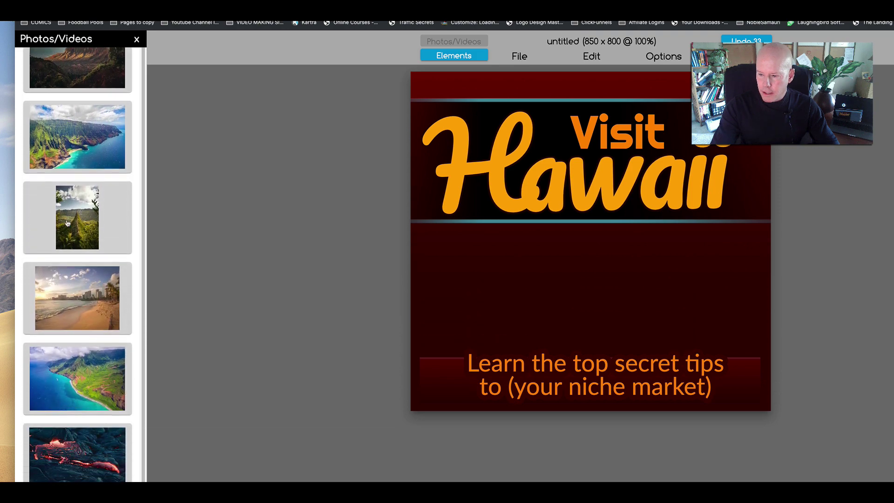
scroll(68, 223, "down", 15)
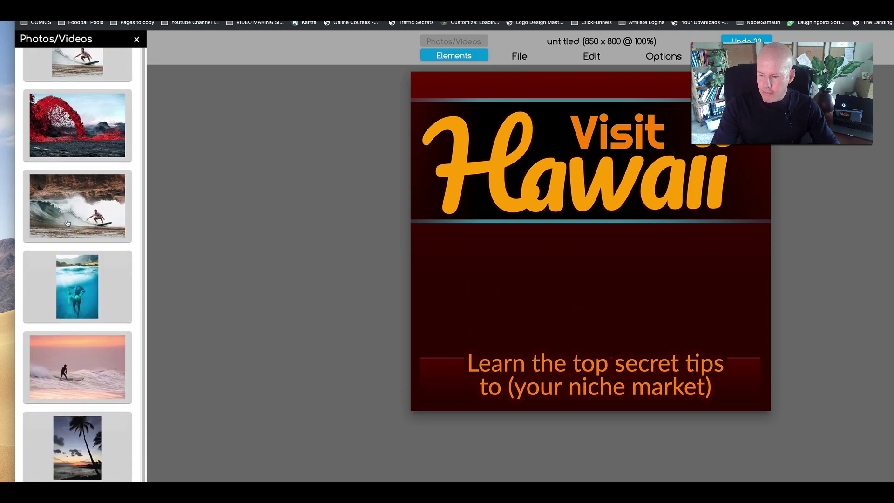
scroll(68, 222, "up", 5)
scroll(72, 233, "down", 3)
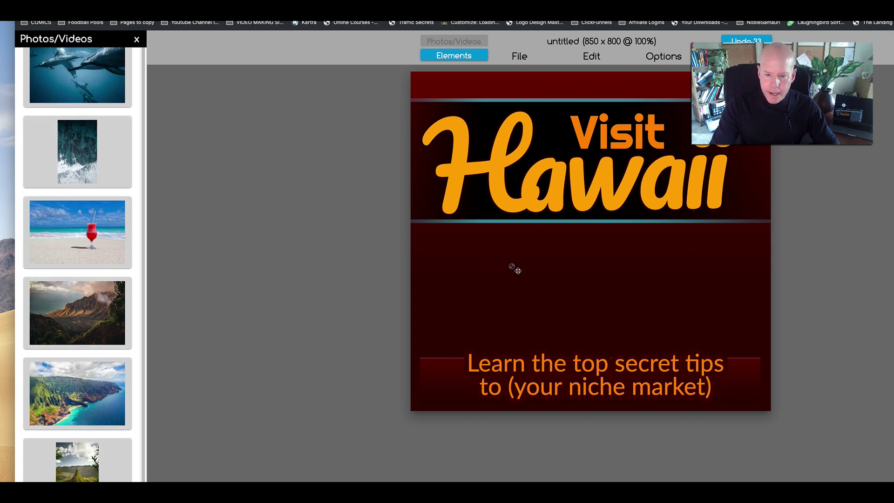
left_click_drag(598, 272, 556, 198)
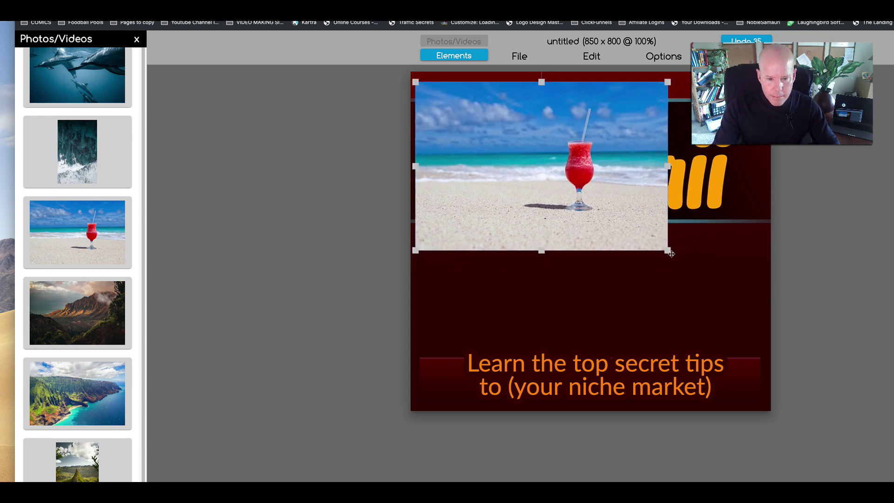
- Enlarge the beach photo to fill the canvas and position it with the red drink right of centre
left_click_drag(667, 251, 834, 379)
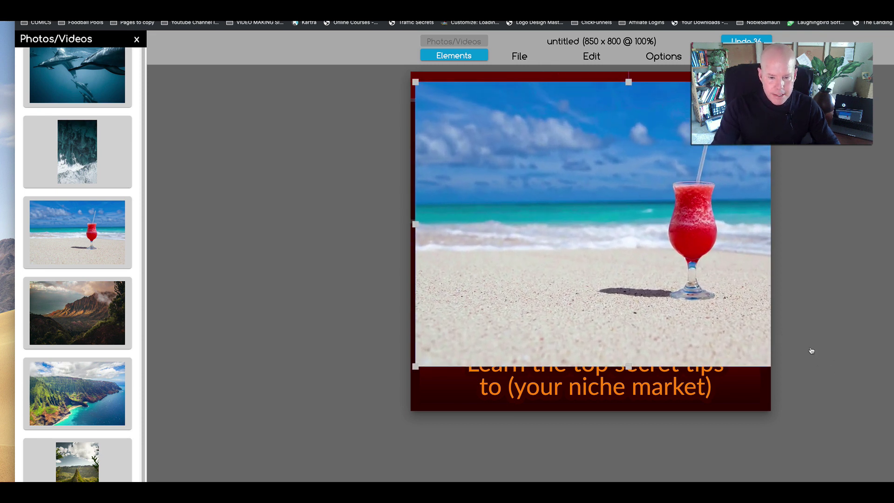
left_click_drag(692, 295, 643, 280)
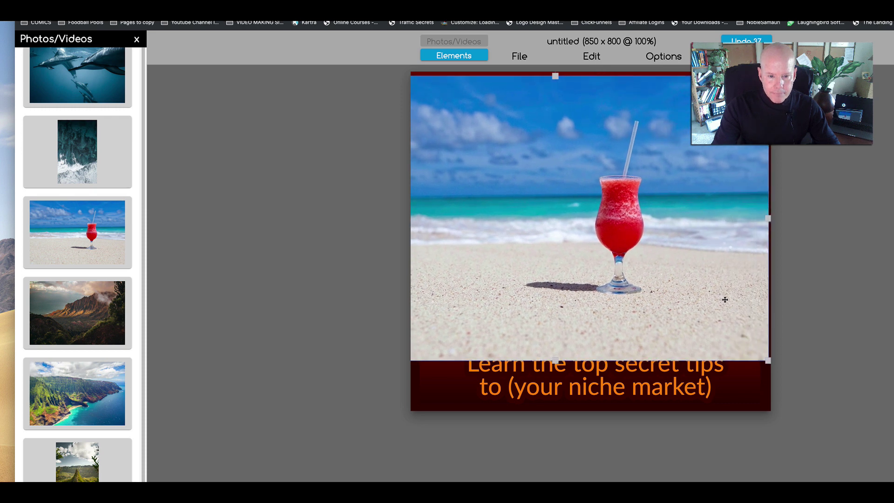
left_click_drag(698, 345, 727, 369)
left_click_drag(609, 303, 718, 307)
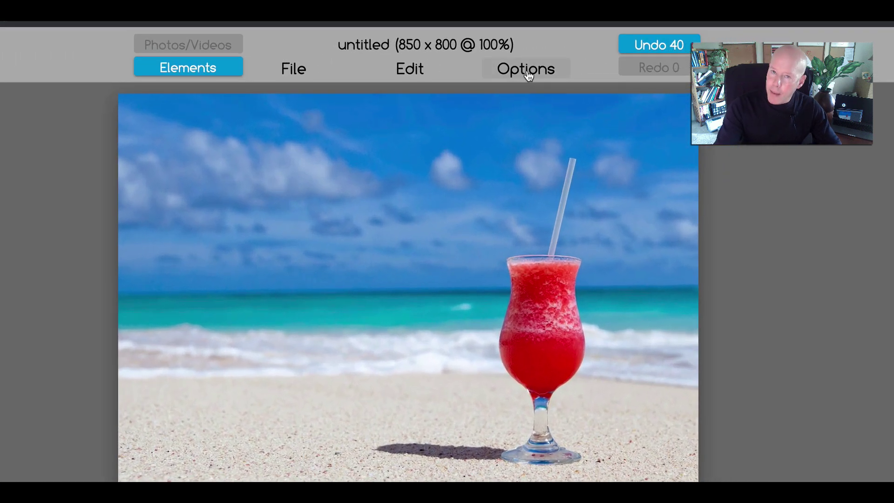
- Send the beach photo backward through the layers and finally to the very back of the cover
left_click(524, 70)
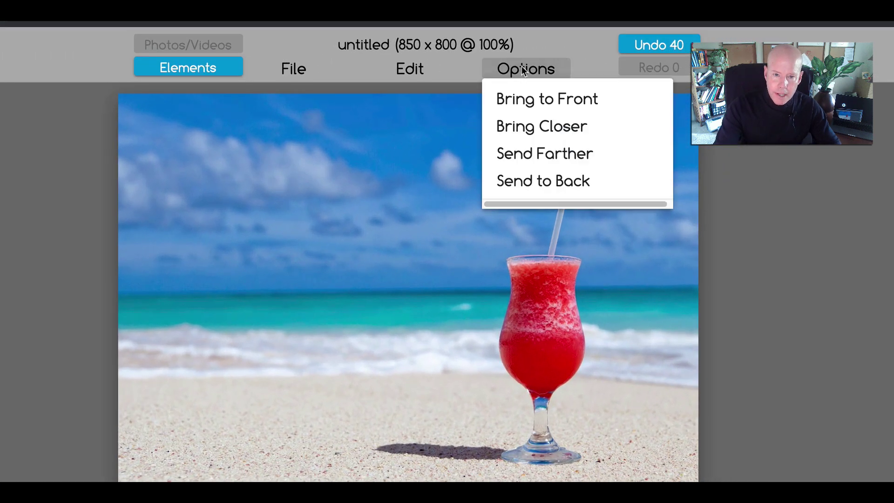
left_click(408, 70)
left_click(289, 70)
left_click(289, 70)
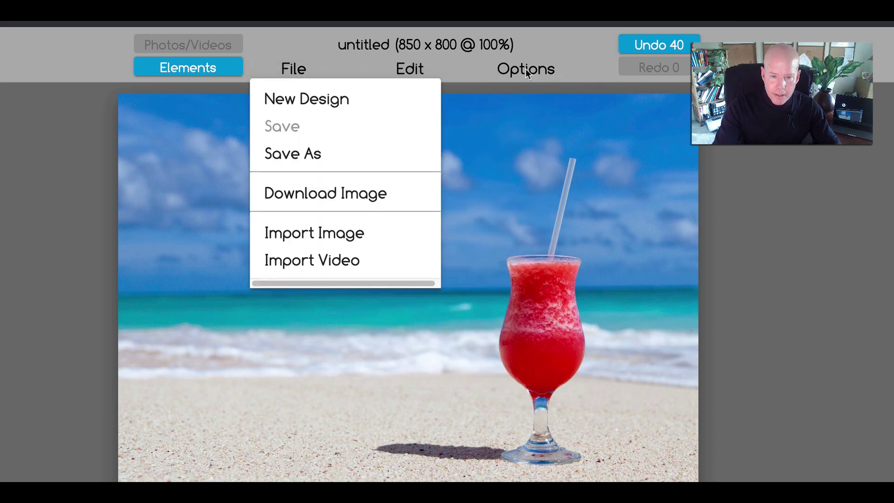
left_click(526, 70)
left_click(526, 69)
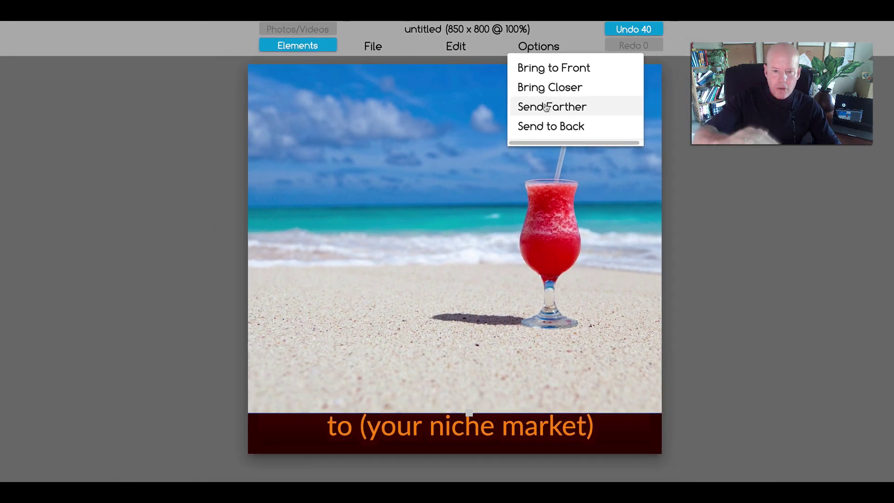
left_click(542, 104)
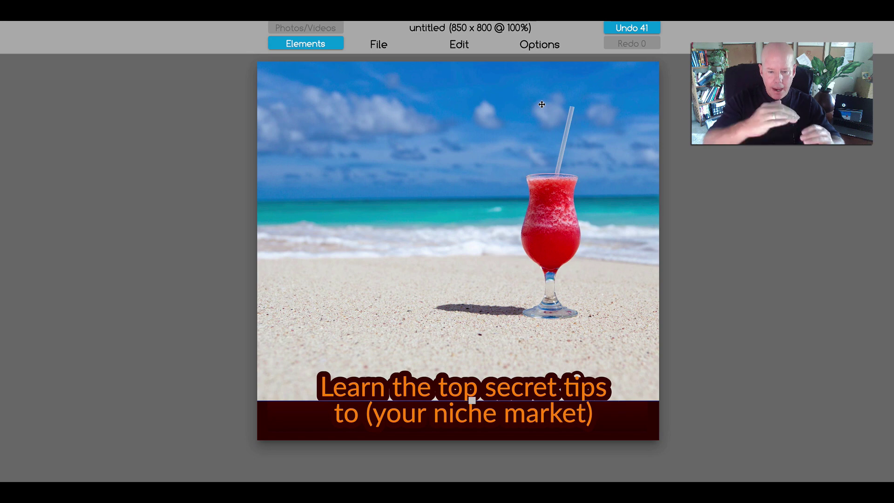
left_click(543, 50)
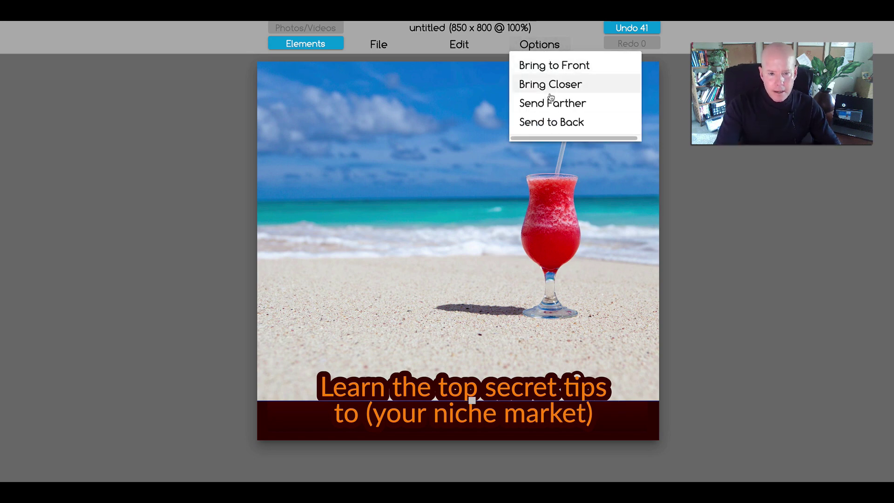
left_click(550, 102)
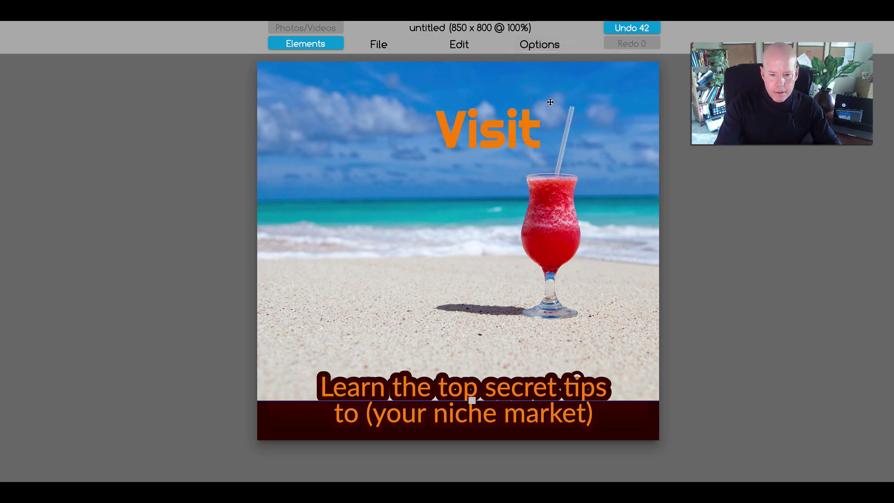
left_click(538, 48)
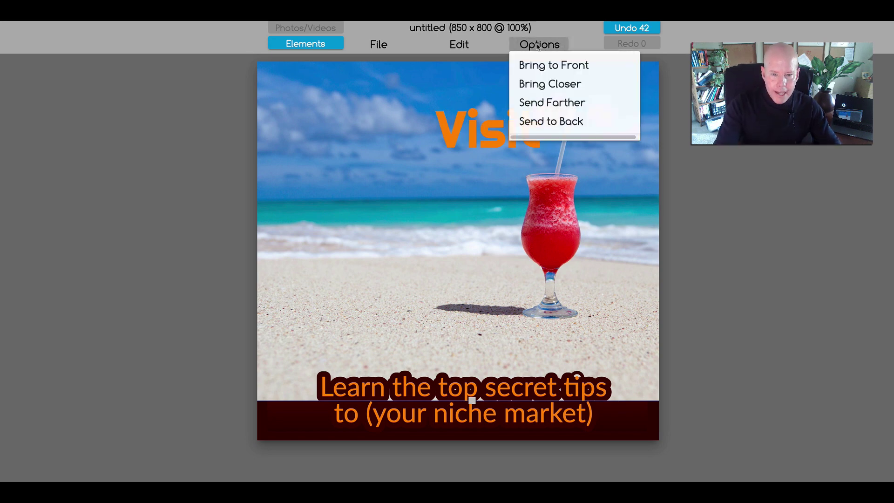
left_click(543, 127)
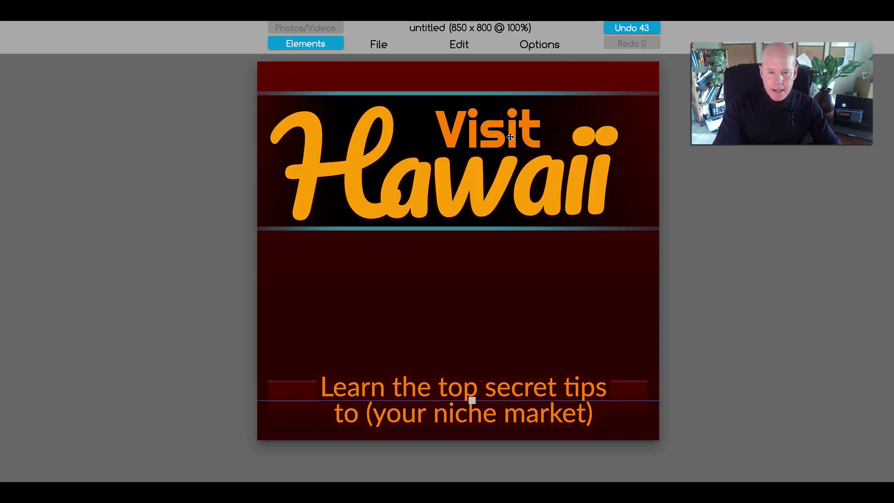
- Shift the template's dark red background to the left and send it behind the beach photo
left_click(509, 278)
left_click_drag(509, 282, 351, 330)
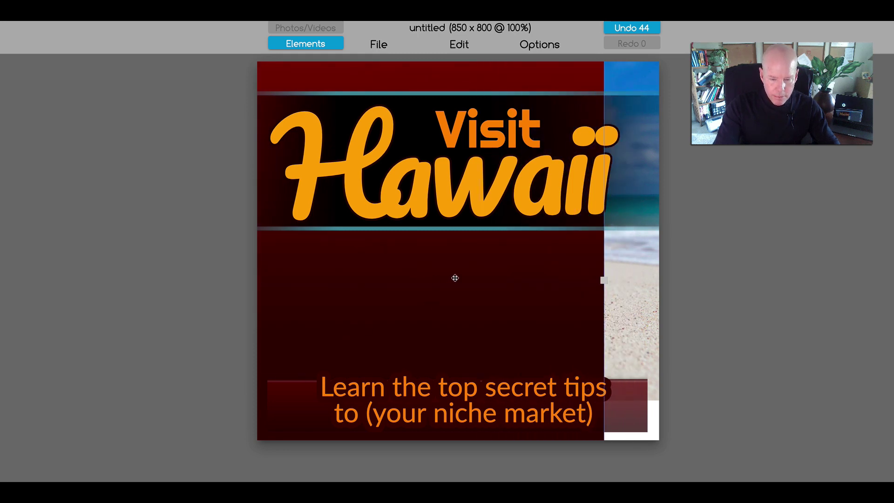
left_click_drag(455, 277, 461, 297)
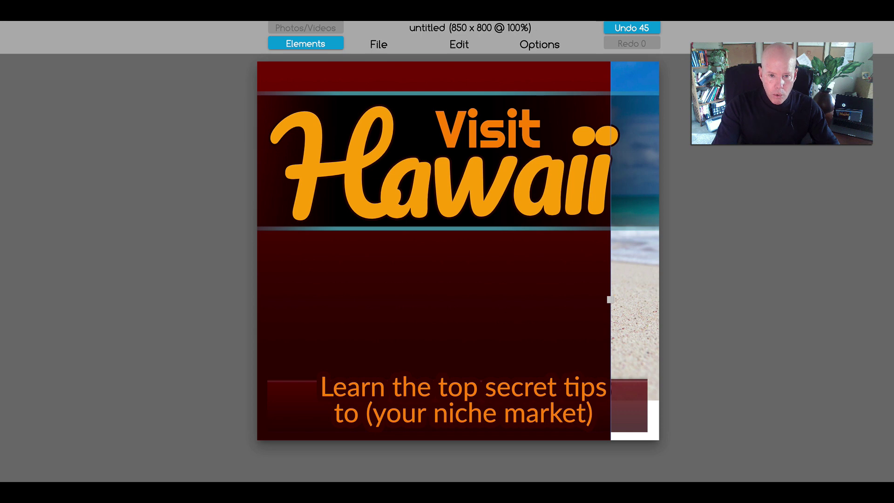
left_click(530, 45)
left_click(532, 52)
left_click(532, 50)
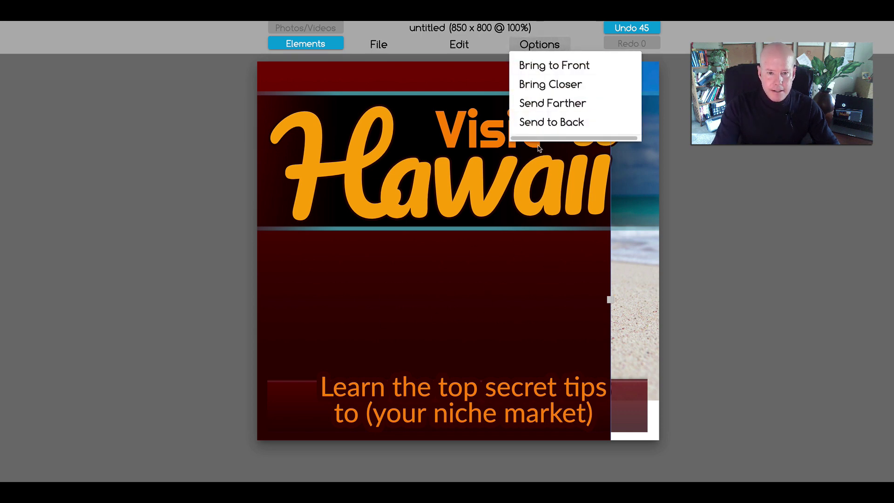
left_click(549, 121)
left_click_drag(395, 369, 381, 298)
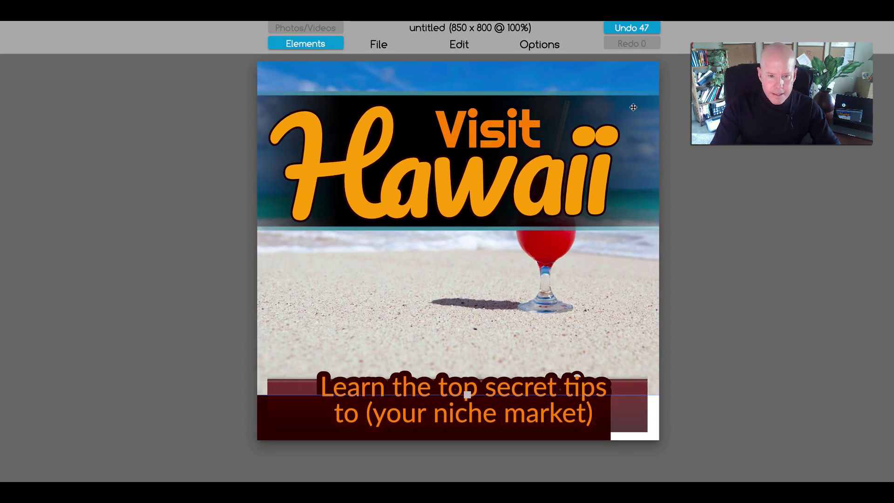
- Reduce the opacity of the black band behind the title to 32%
left_click_drag(639, 111, 632, 106)
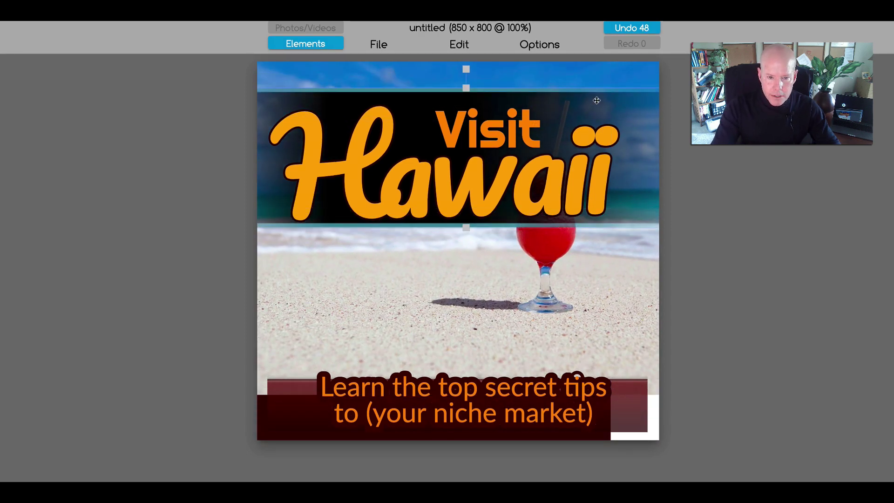
double_click(285, 86)
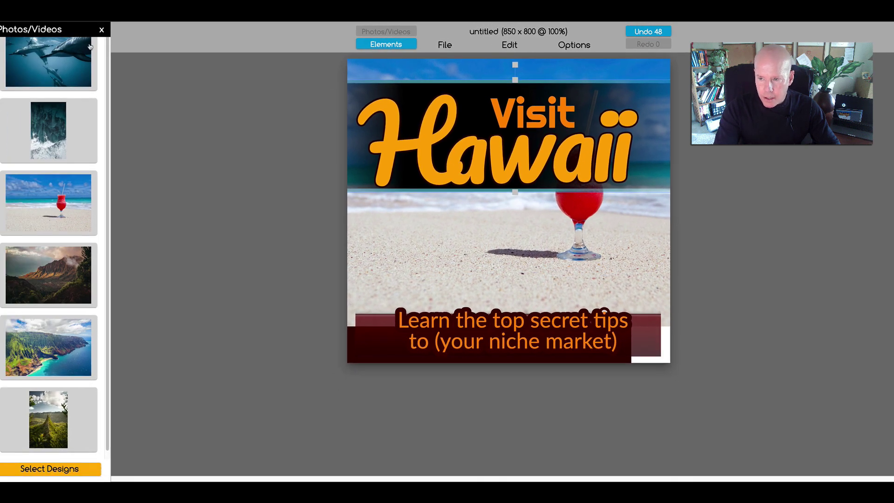
left_click(101, 30)
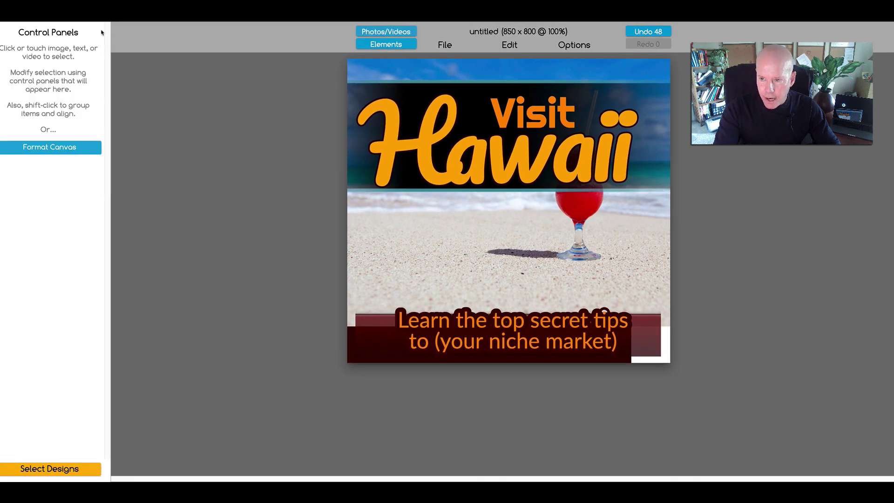
mouse_move(650, 102)
left_mouse_down()
mouse_move(650, 94)
mouse_move(650, 104)
left_mouse_up()
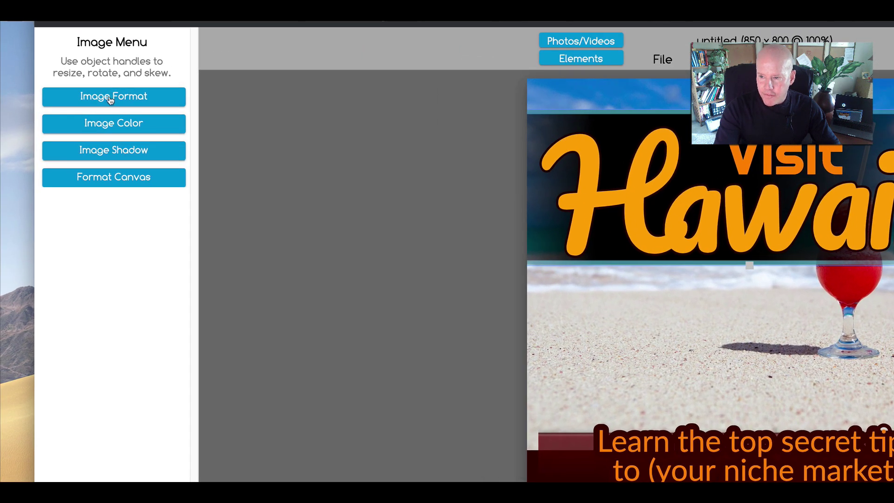
left_click(110, 100)
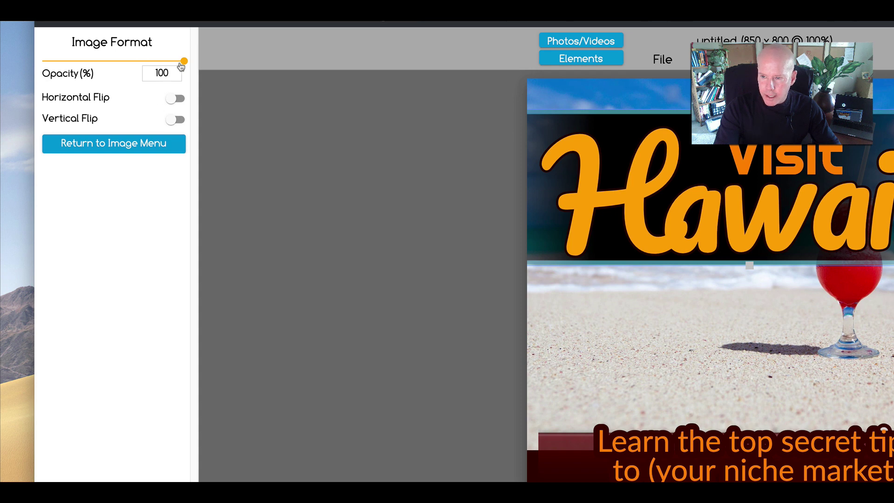
left_click_drag(179, 61, 64, 61)
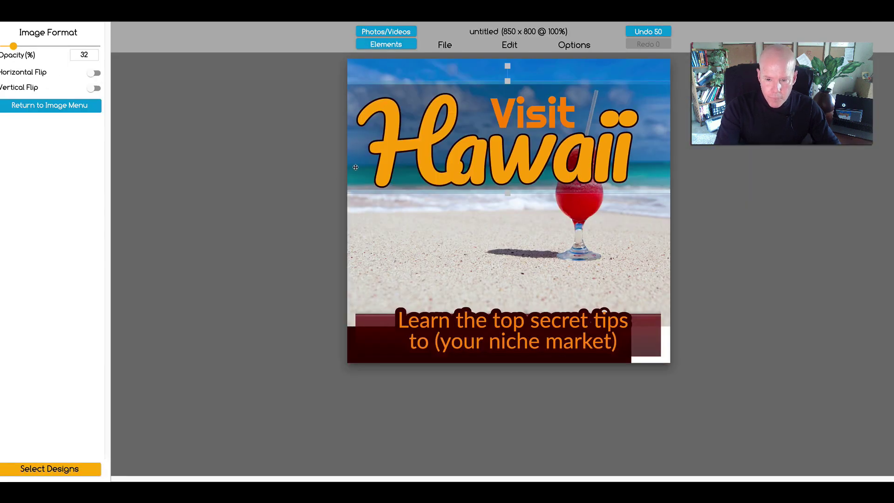
- Move the translucent band and the "Visit Hawaii" title down to mid-cover, and shrink "Hawaii" to fit beside the glass
left_click_drag(355, 167, 370, 228)
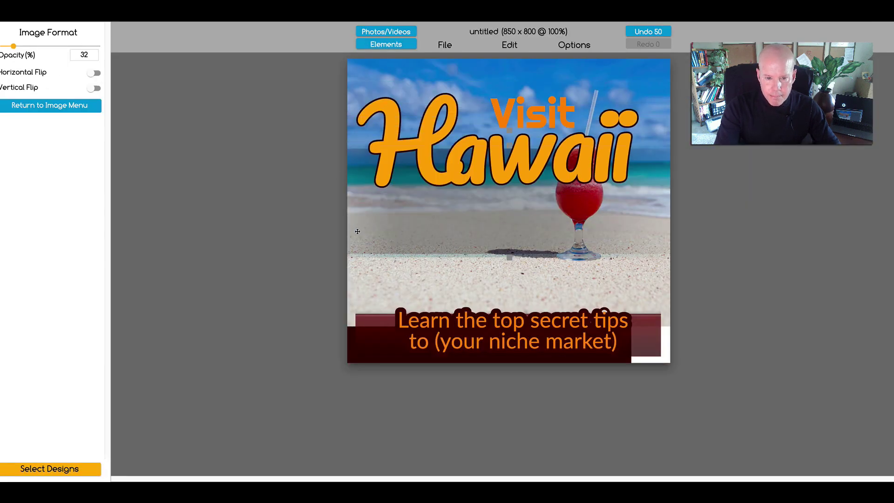
left_click_drag(385, 167, 378, 218)
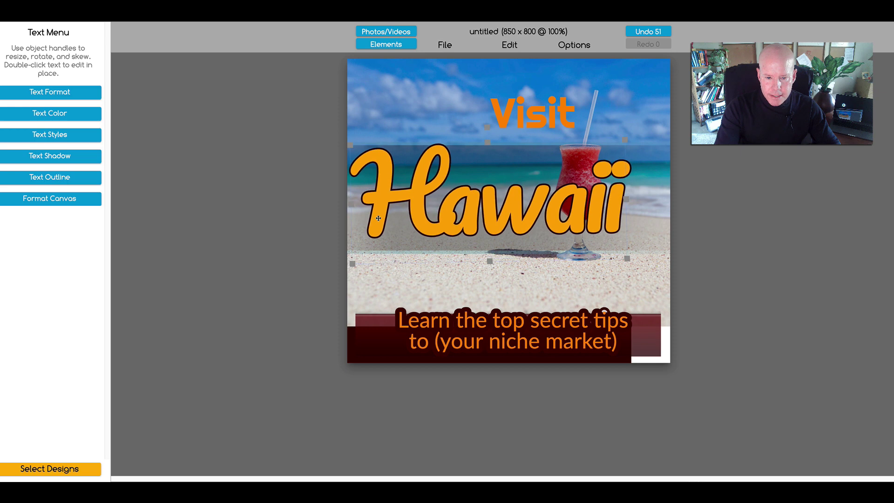
left_click_drag(504, 122, 479, 173)
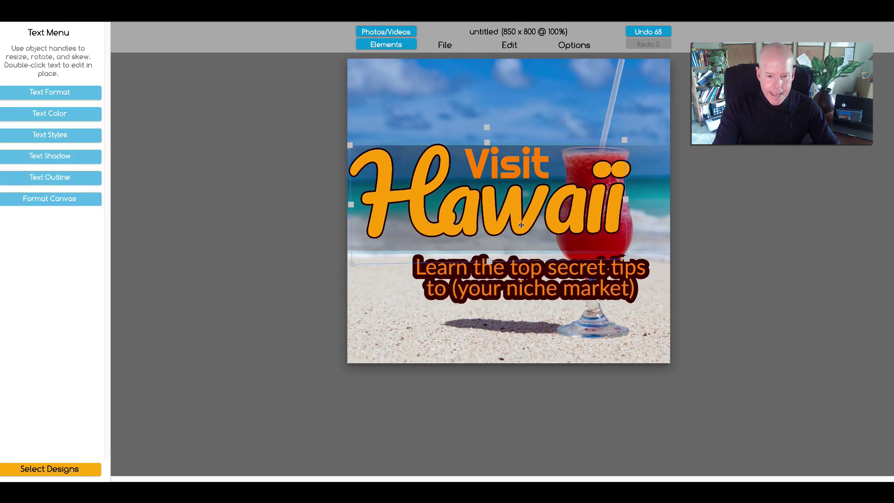
left_click_drag(624, 140, 489, 176)
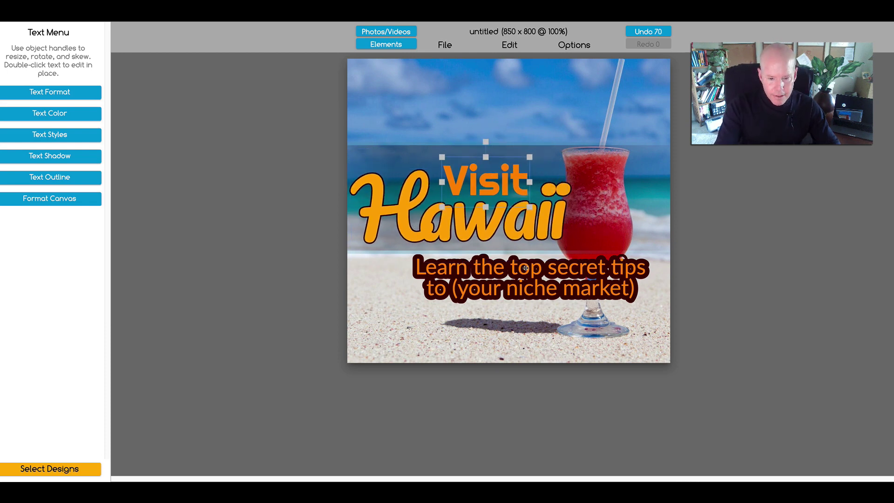
- Give the "Learn the top secret tips" text a black (000000) outline with a strength of 4
left_click_drag(525, 268, 501, 275)
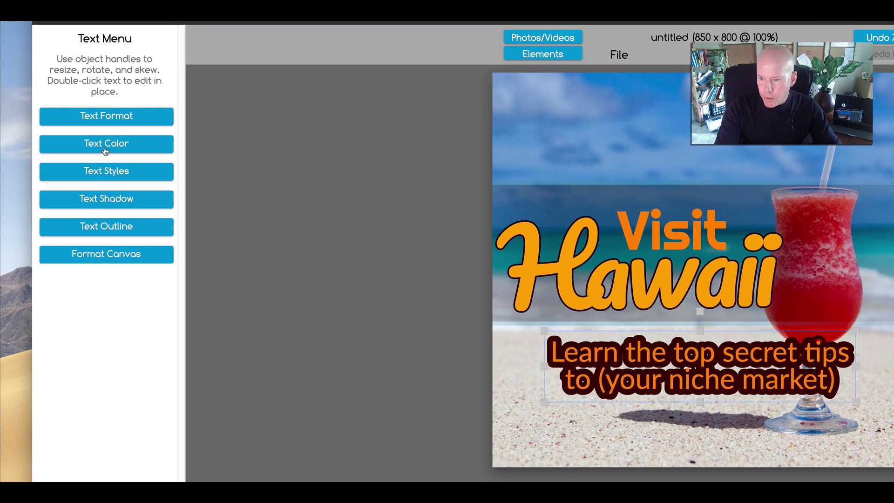
left_click(105, 229)
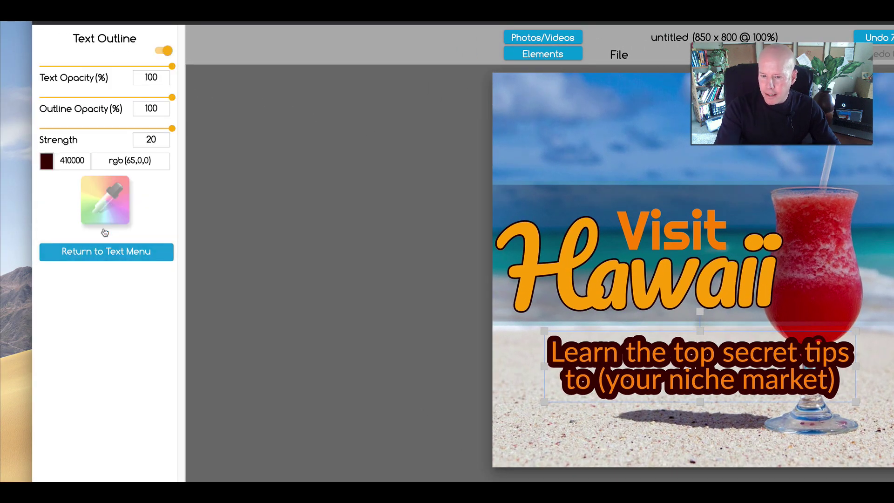
left_click_drag(172, 129, 92, 129)
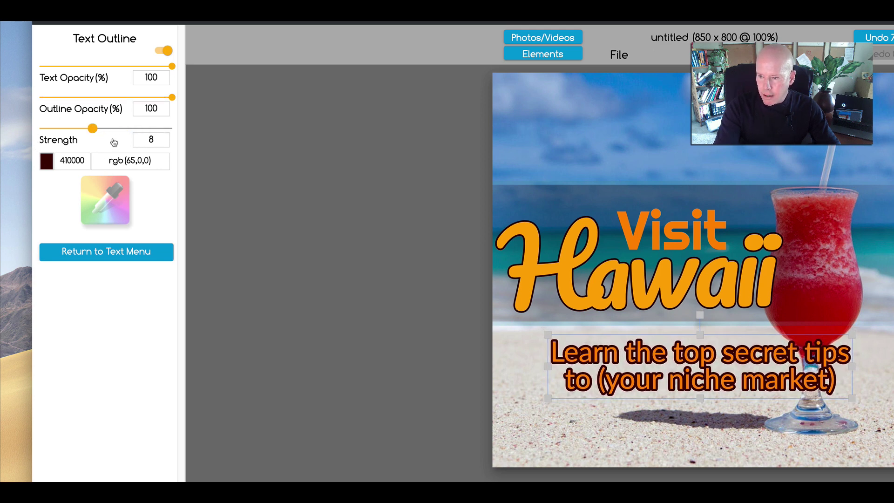
left_click(47, 161)
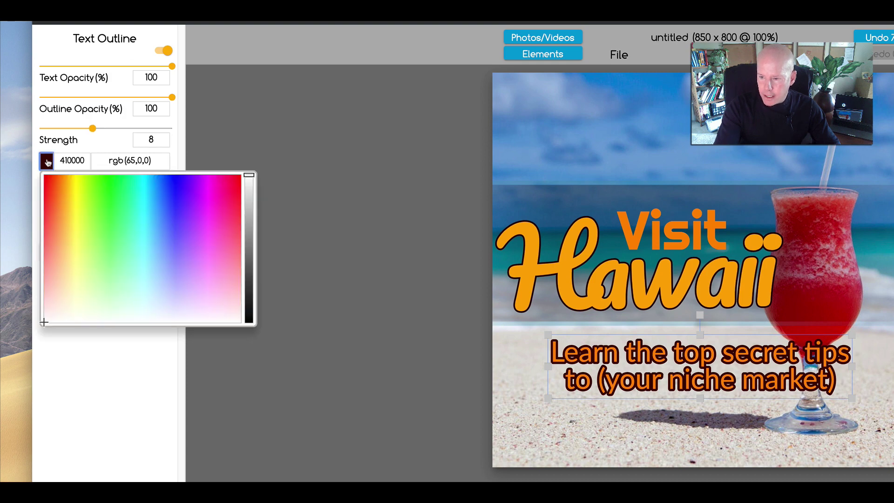
mouse_move(249, 180)
left_mouse_down()
mouse_move(248, 357)
mouse_move(249, 175)
left_mouse_up()
mouse_move(174, 214)
left_mouse_down()
mouse_move(176, 174)
mouse_move(240, 182)
mouse_move(255, 351)
left_mouse_up()
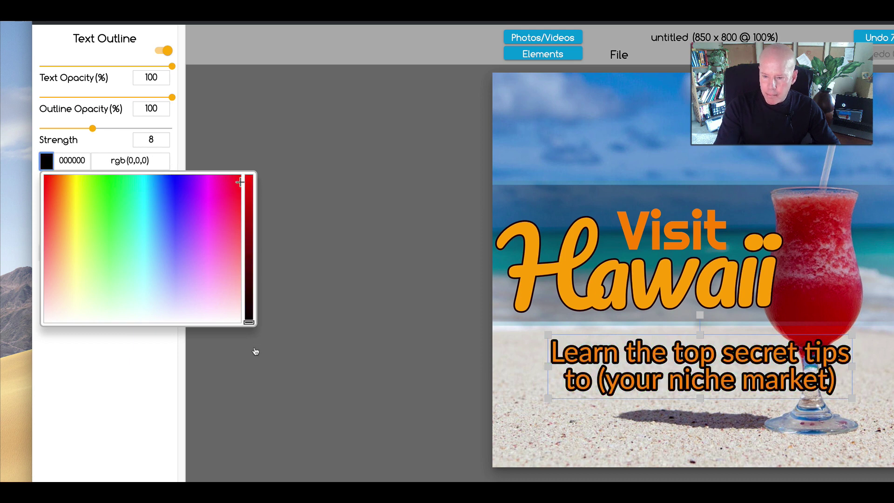
left_click(144, 361)
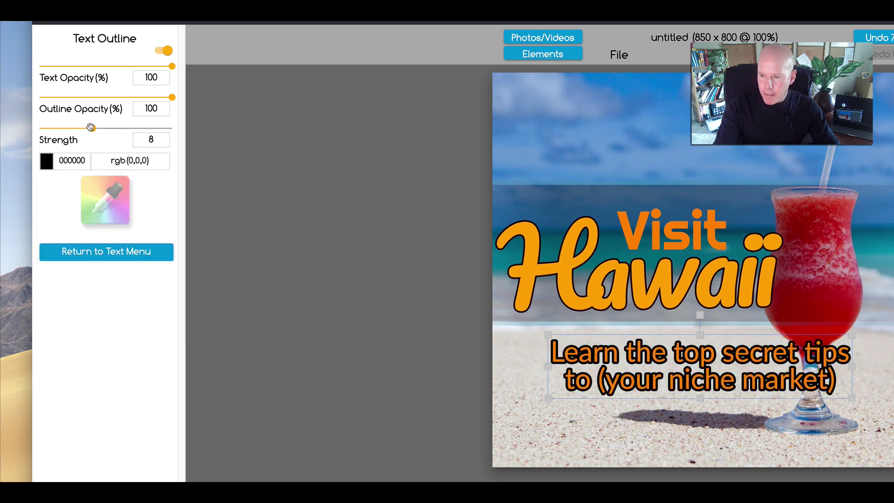
left_click_drag(90, 129, 65, 128)
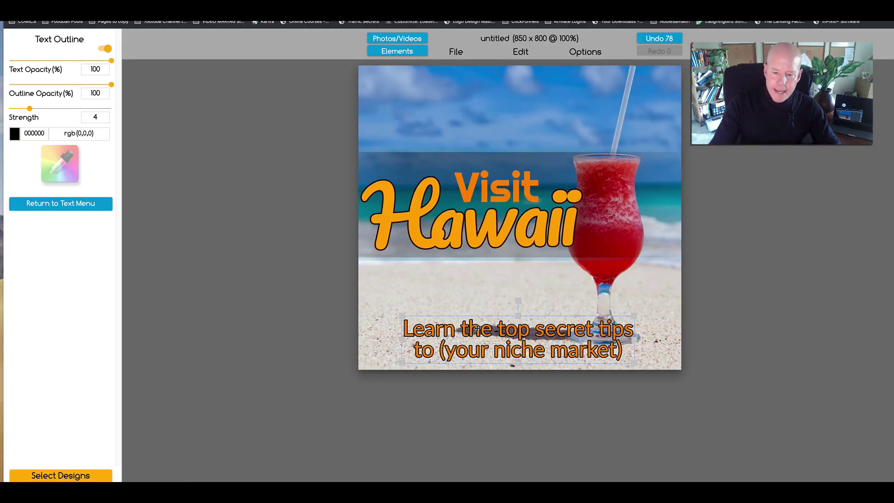
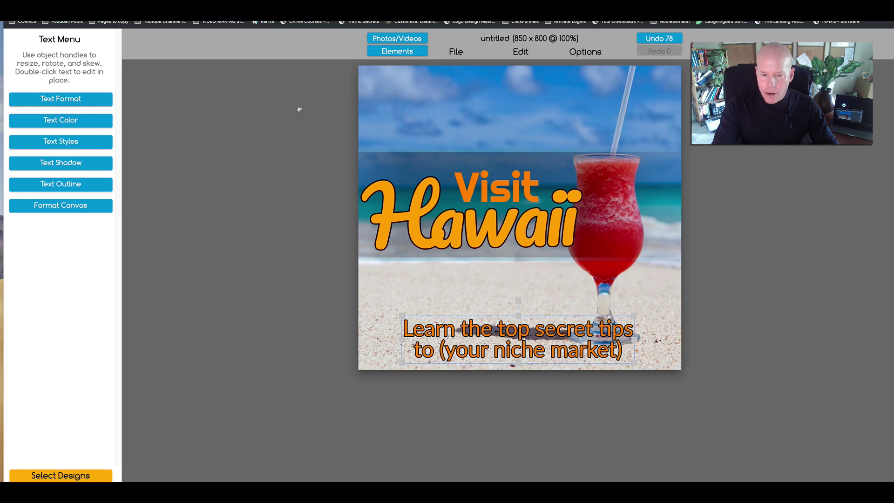
- Nudge the beach photo slightly right and up, and shift the word "Hawaii" left to clear the glass
left_click(553, 107)
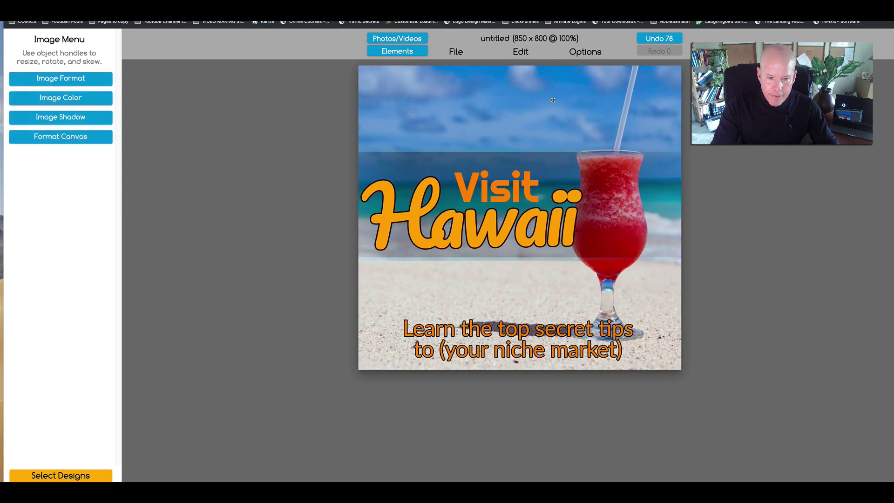
left_click_drag(553, 100, 552, 99)
left_click_drag(497, 236, 486, 238)
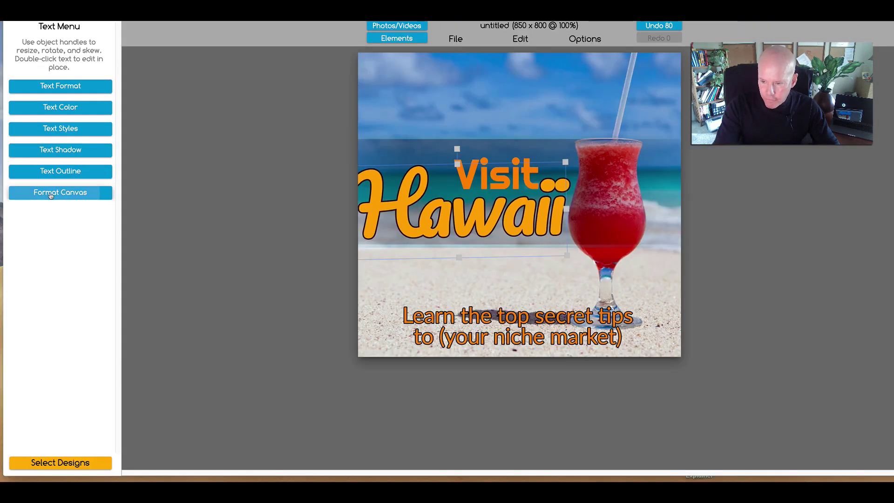
- Enlarge the canvas to a height of 1681 and a width of 2090
left_click(50, 196)
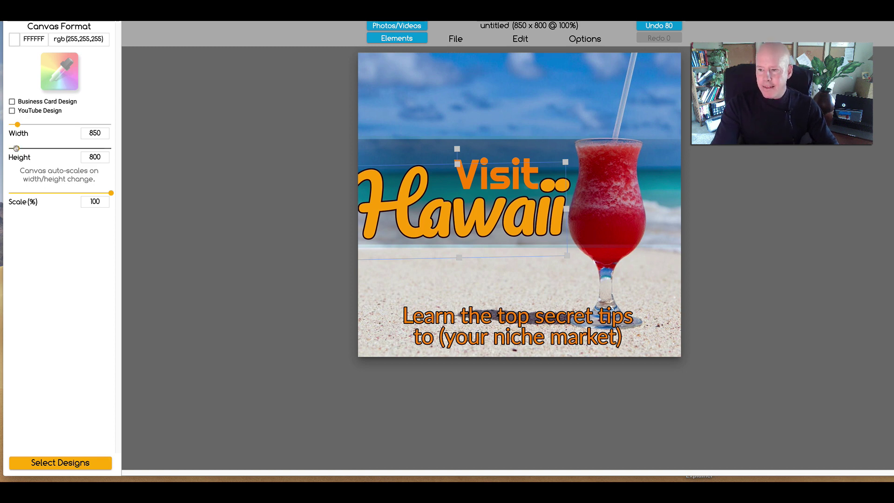
left_click_drag(15, 148, 26, 148)
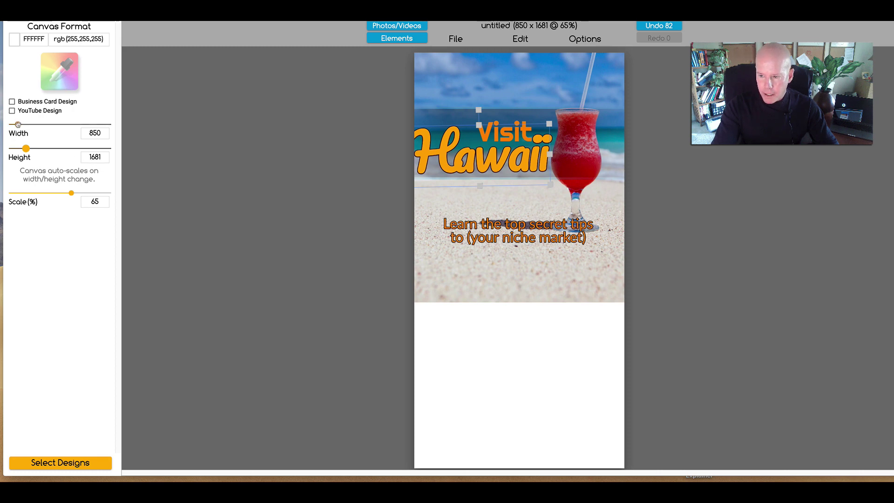
left_click_drag(17, 125, 30, 126)
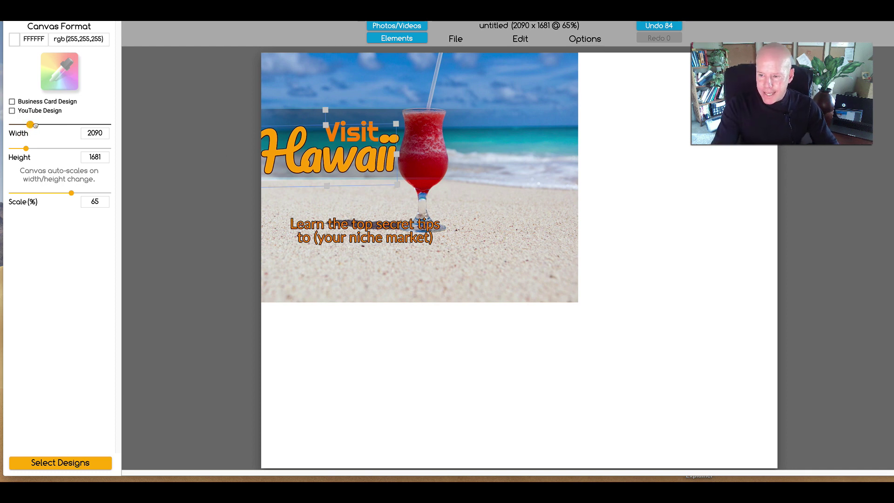
- Enlarge the canvas to 10000 by 10000 and scale the beach photo up to span its full width
left_click_drag(36, 125, 111, 125)
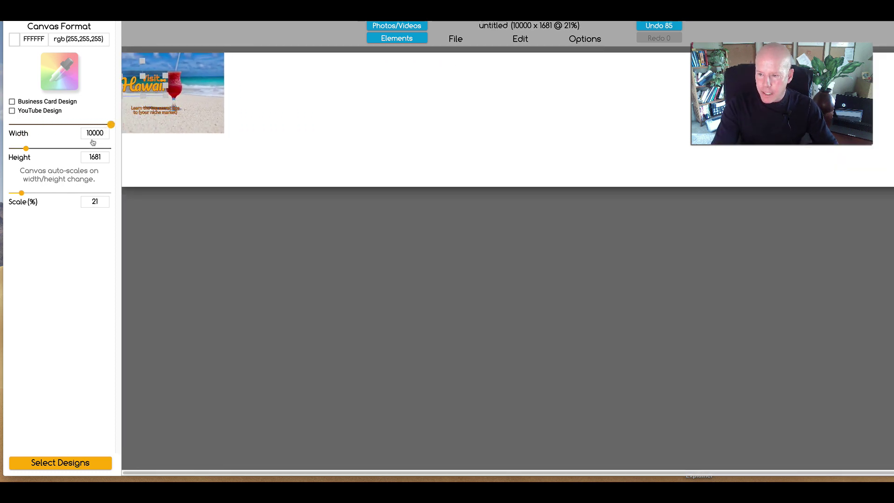
left_click_drag(25, 148, 126, 154)
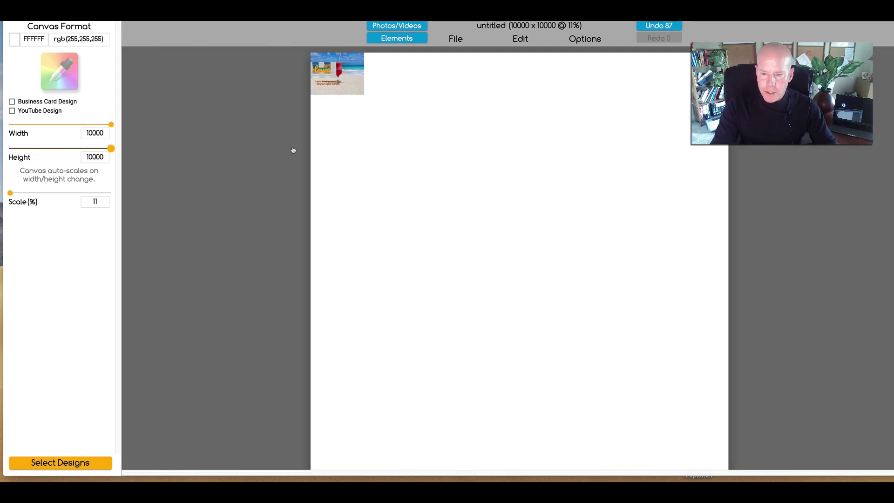
left_click(356, 86)
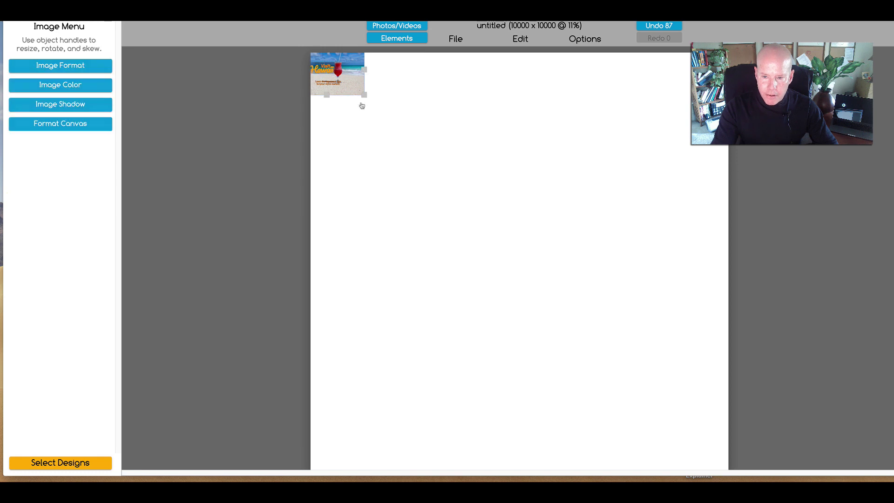
left_click_drag(364, 95, 757, 336)
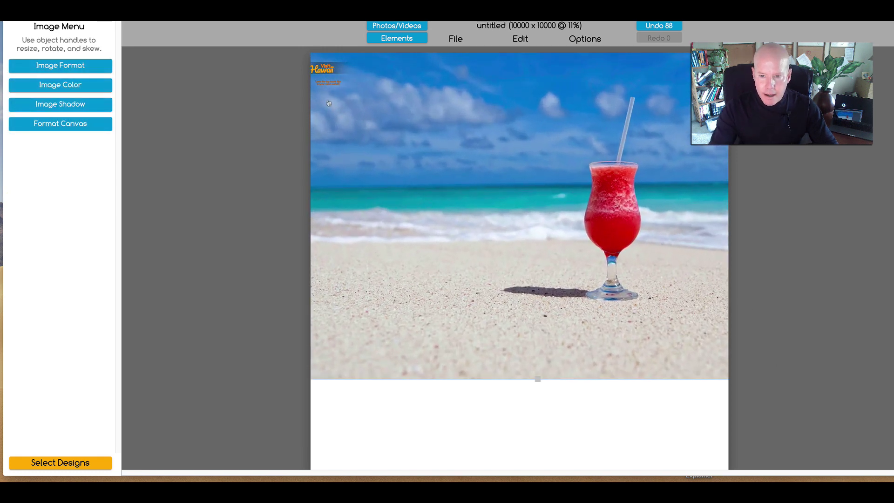
- Enlarge the translucent band and move it down over the horizon so it reaches the glass
left_click(338, 69)
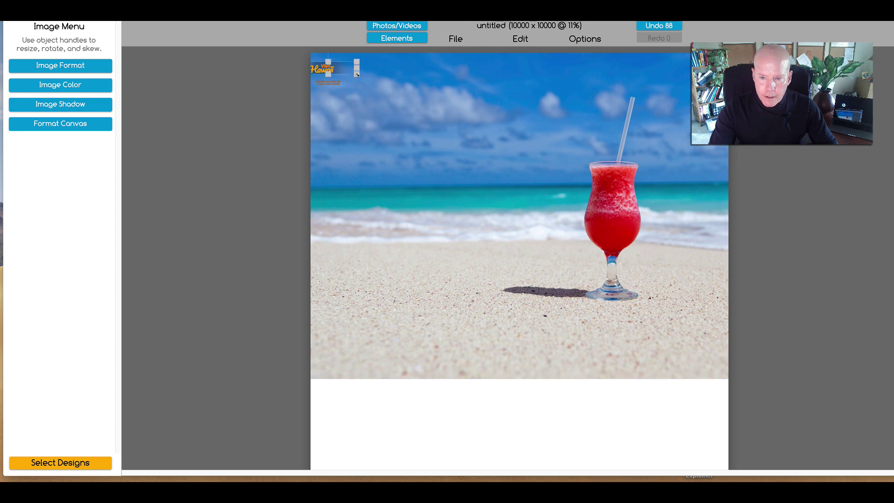
left_click_drag(357, 74, 660, 141)
left_click_drag(500, 110, 525, 211)
- Enlarge the words "Hawaii" and "Visit" to match the bigger canvas, placing "Hawaii" over the translucent band
left_click(325, 73)
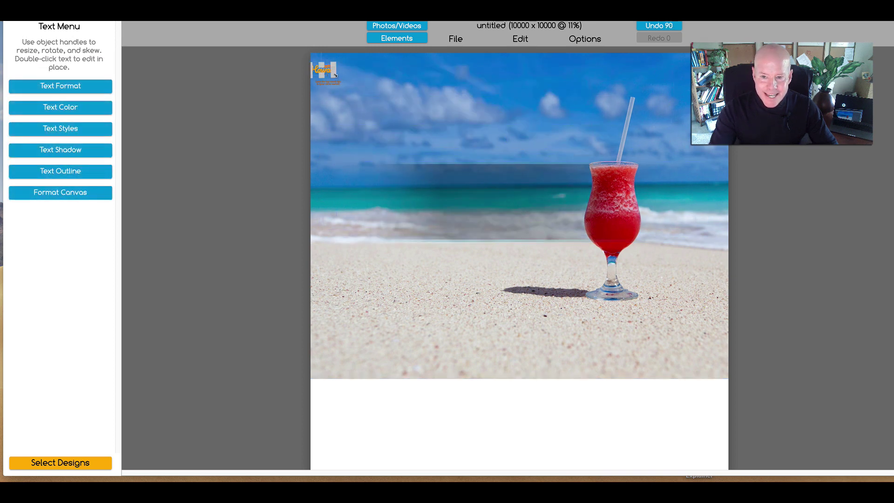
left_click_drag(335, 74, 524, 153)
left_click_drag(473, 123, 505, 219)
left_click(325, 68)
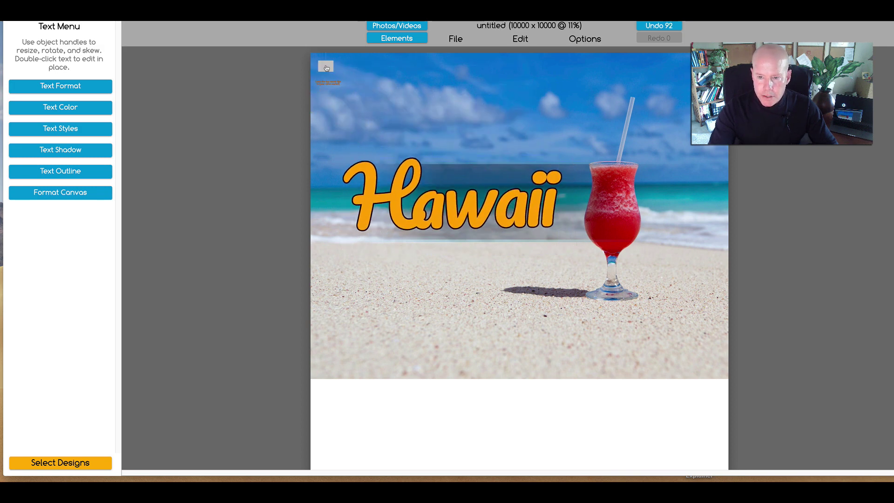
left_click_drag(331, 70, 473, 175)
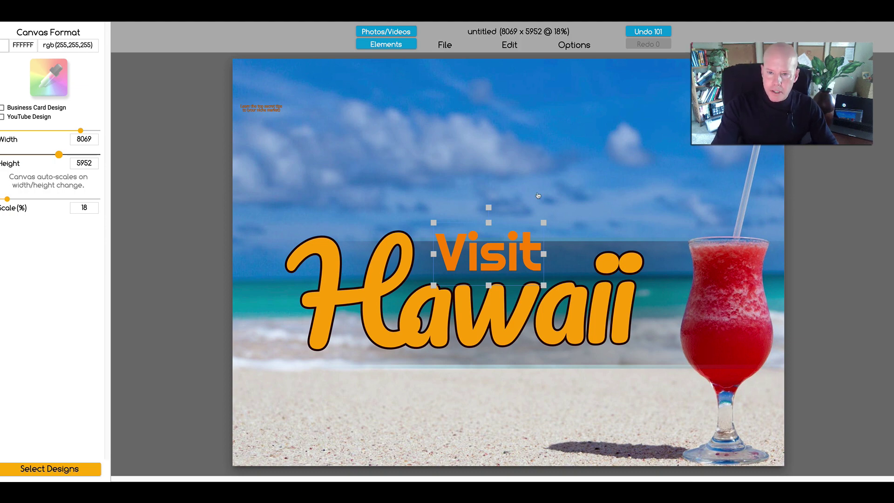
- Add the wine bottle with the blank label from the Realistic Elements to the cover
left_click(463, 140)
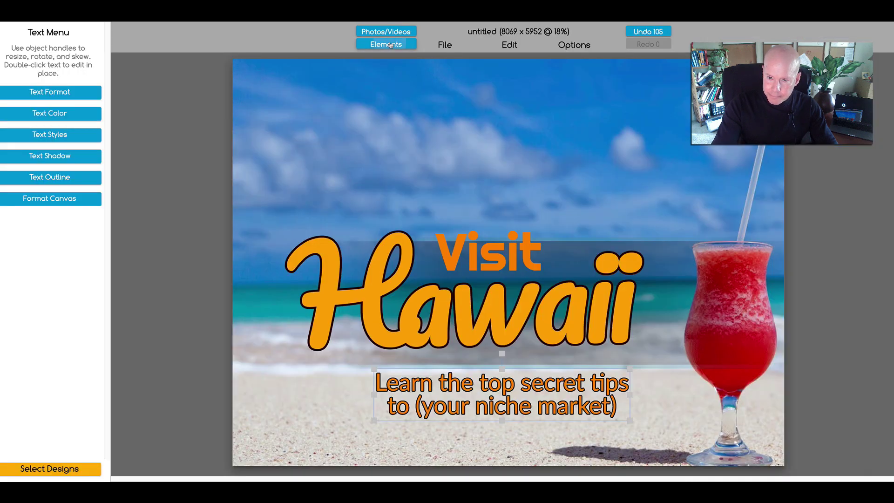
left_click(389, 45)
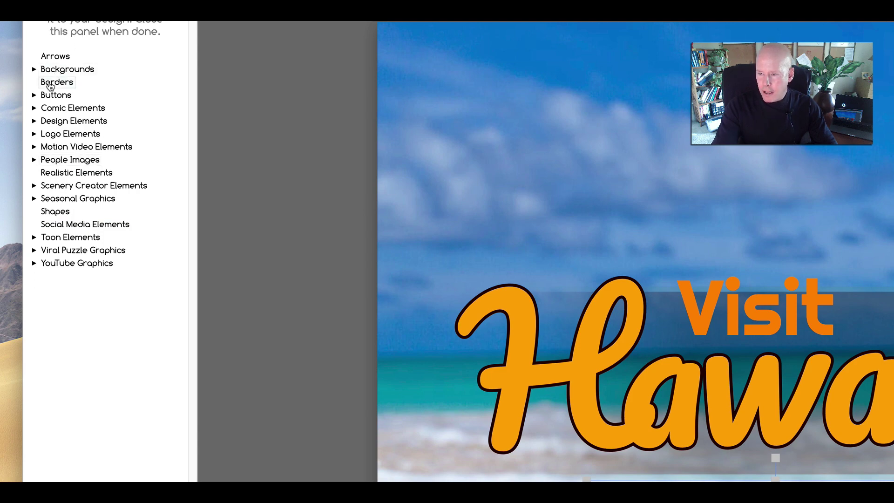
left_click(50, 84)
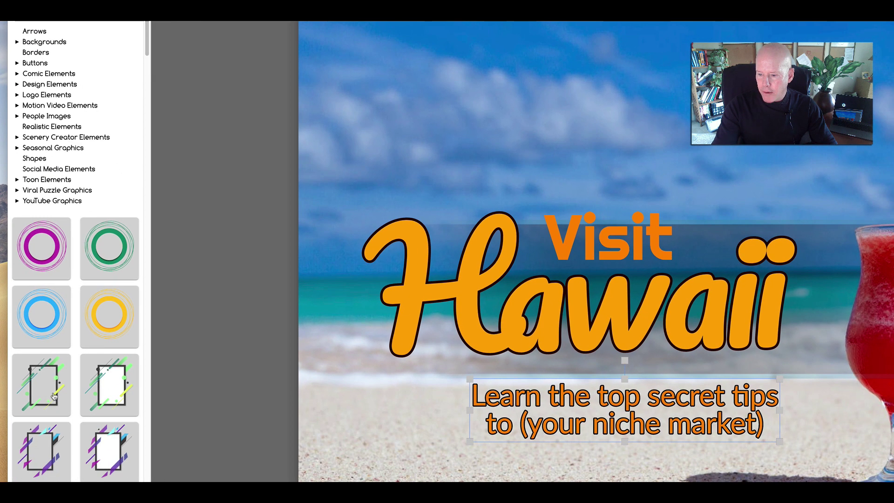
left_click(36, 127)
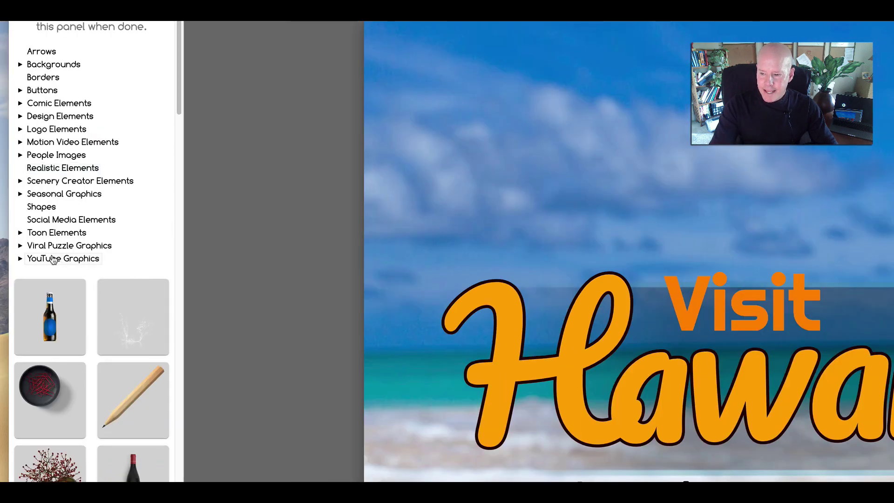
scroll(94, 346, "down", 6)
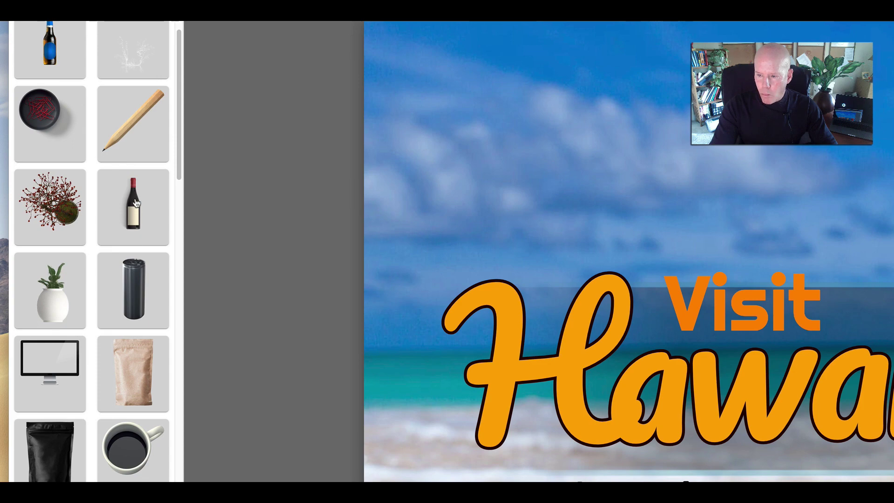
left_click_drag(135, 203, 461, 202)
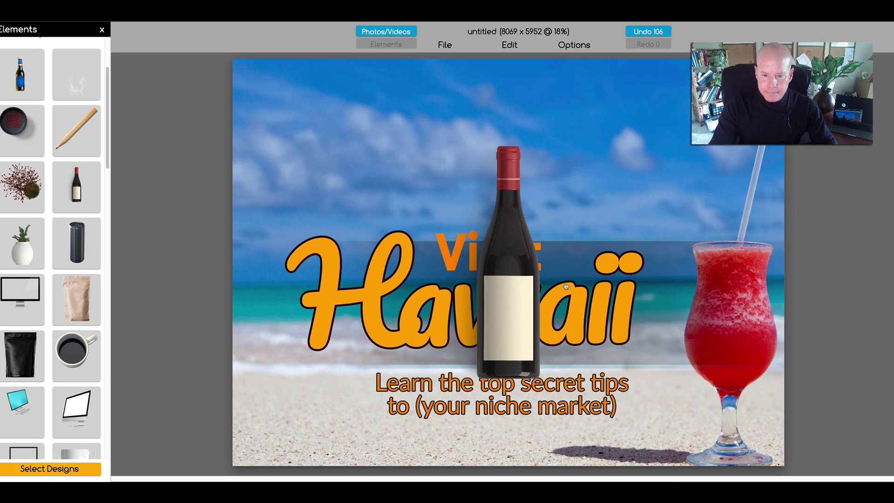
- Enlarge the wine bottle, tilt it counterclockwise, and place it at the cover's left edge over the "H" of "Hawaii"
left_click(516, 266)
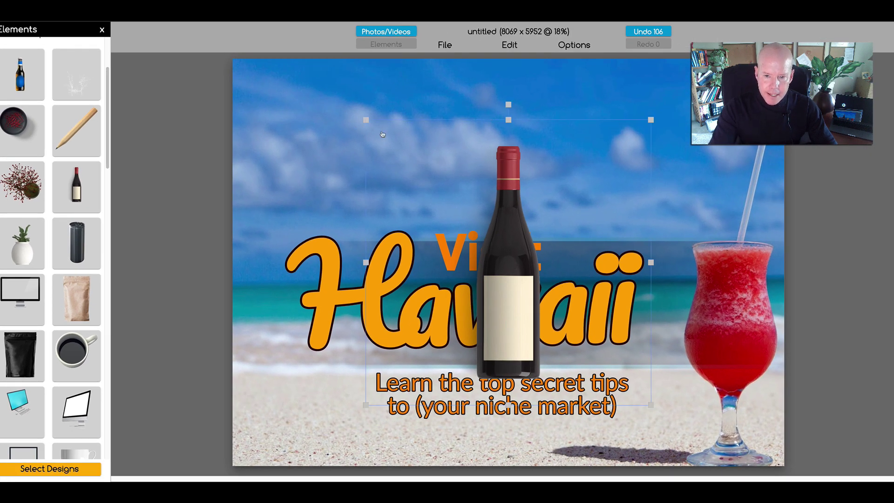
mouse_move(525, 256)
left_mouse_down()
mouse_move(466, 199)
mouse_move(519, 258)
mouse_move(530, 254)
left_mouse_up()
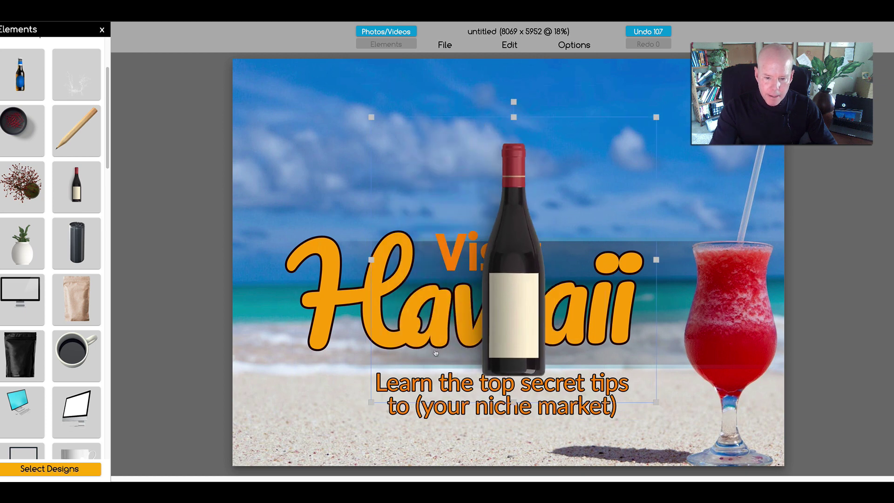
left_click_drag(370, 401, 328, 445)
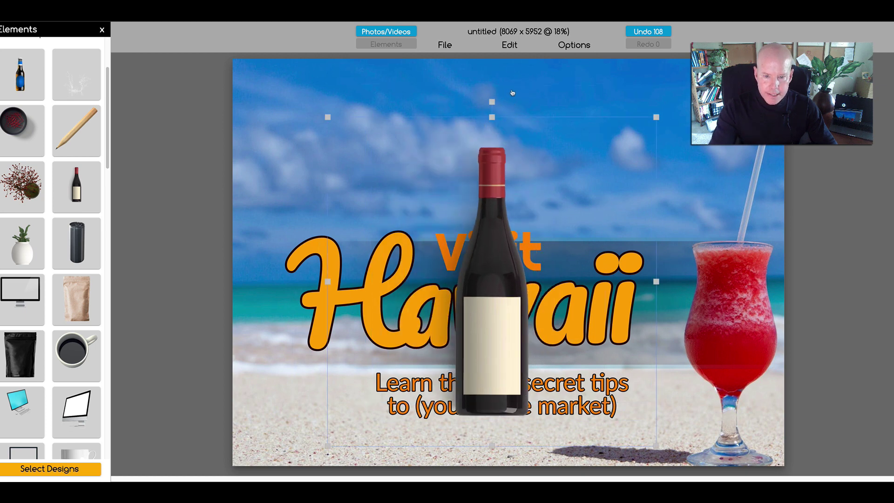
left_click_drag(492, 101, 445, 108)
left_click_drag(498, 274, 302, 309)
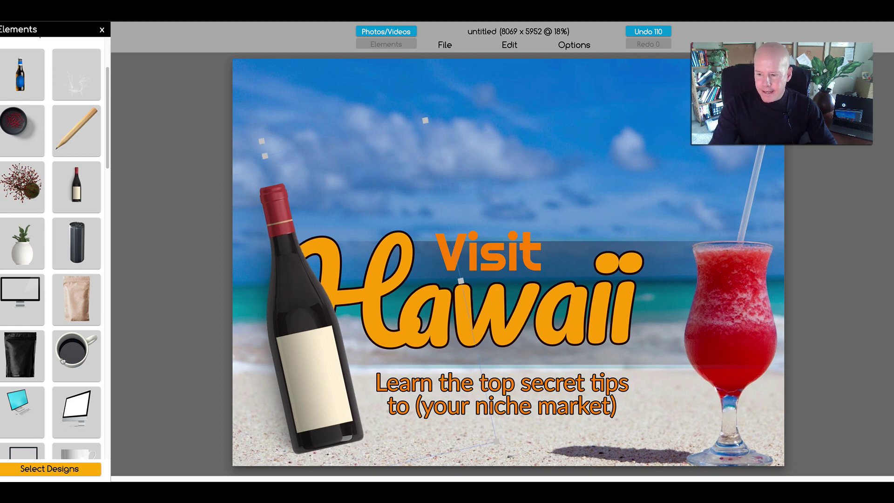
- Add the green speech bubble from the Glossy Objects logo elements to the cover
scroll(63, 360, "down", 10)
scroll(62, 361, "up", 12)
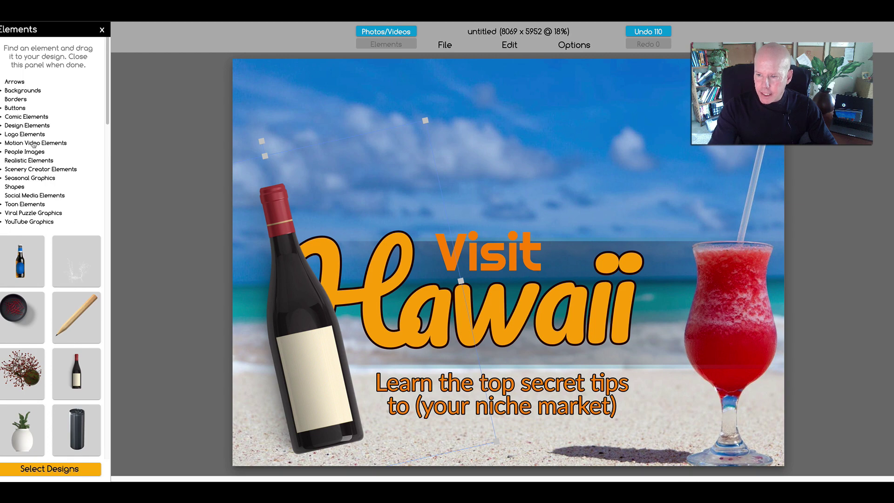
left_click(30, 135)
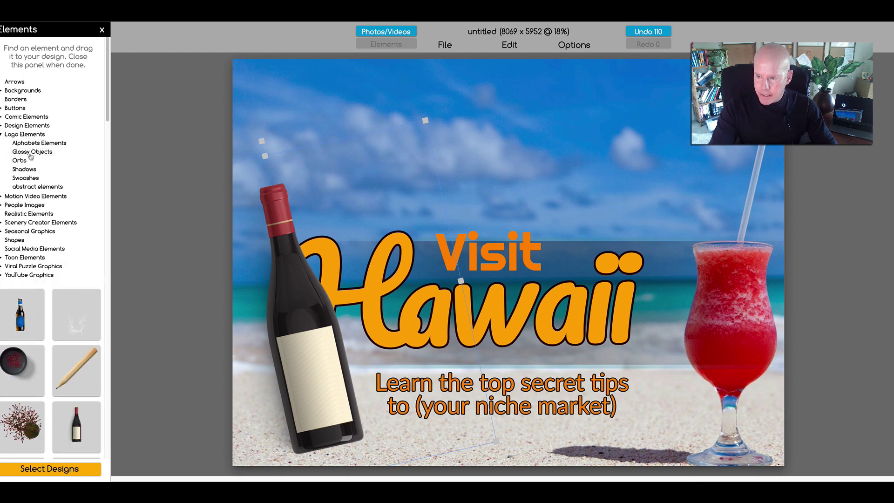
left_click(31, 154)
scroll(34, 285, "down", 6)
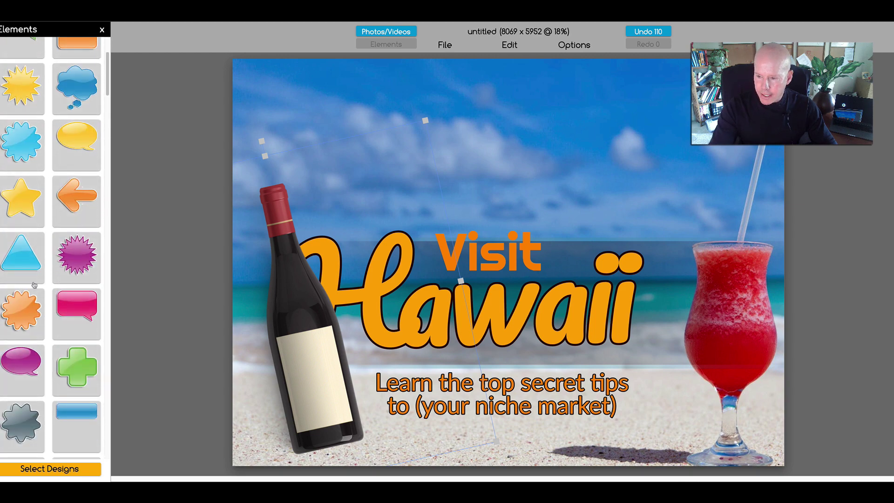
scroll(68, 156, "up", 4)
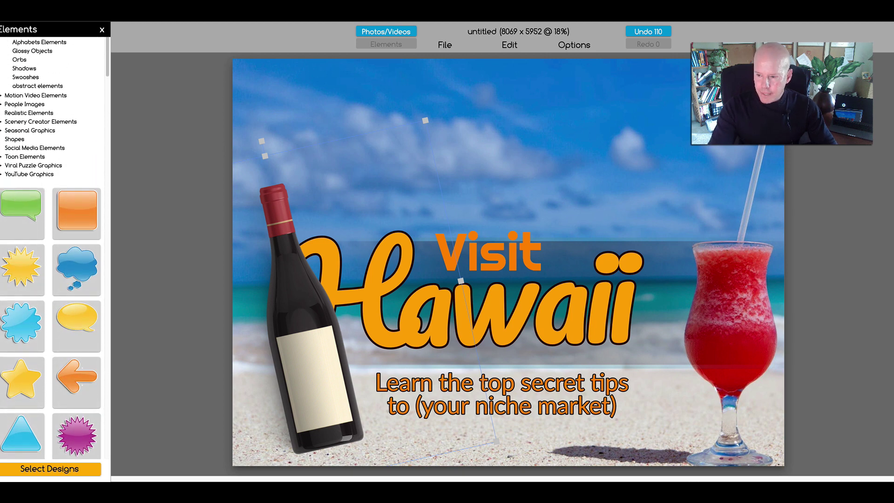
left_click_drag(21, 205, 505, 139)
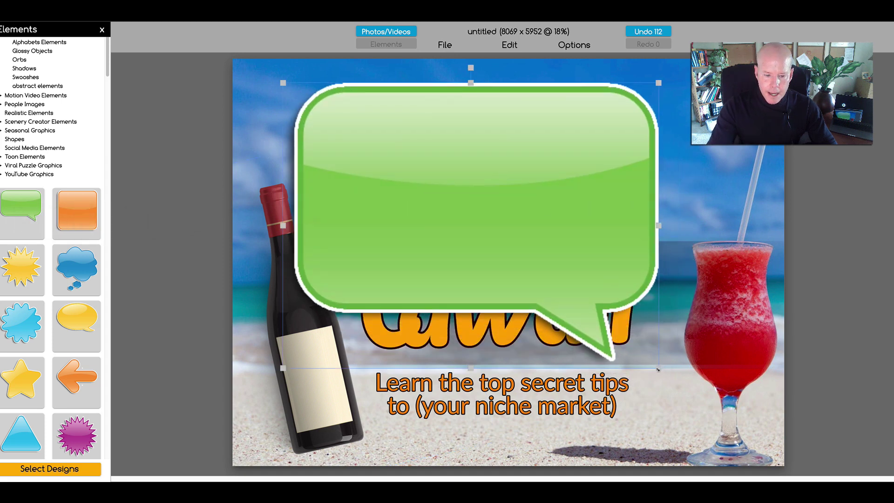
- Shrink the green speech bubble, center it above the word "Visit", and close the elements library
left_click_drag(657, 368, 460, 199)
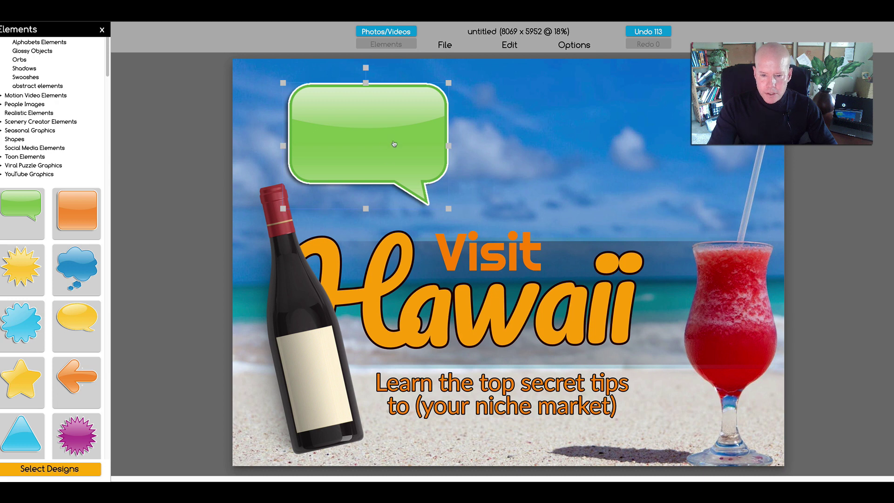
left_click_drag(367, 140, 503, 141)
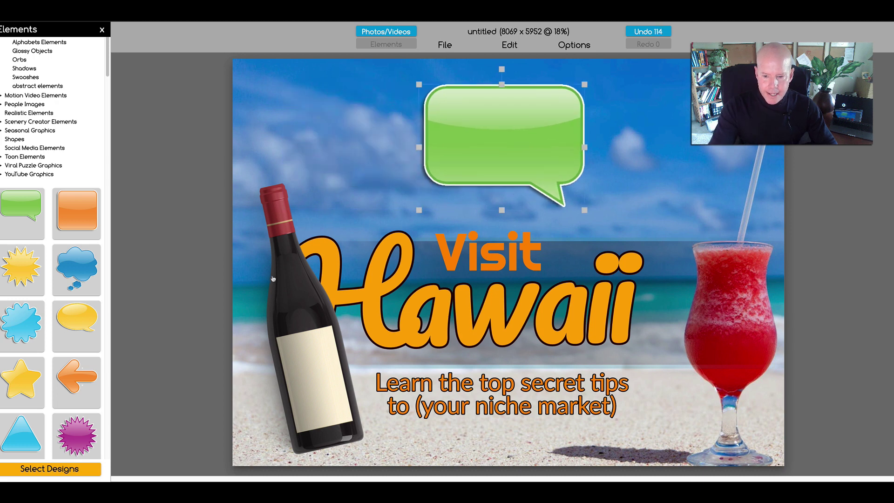
left_click(101, 30)
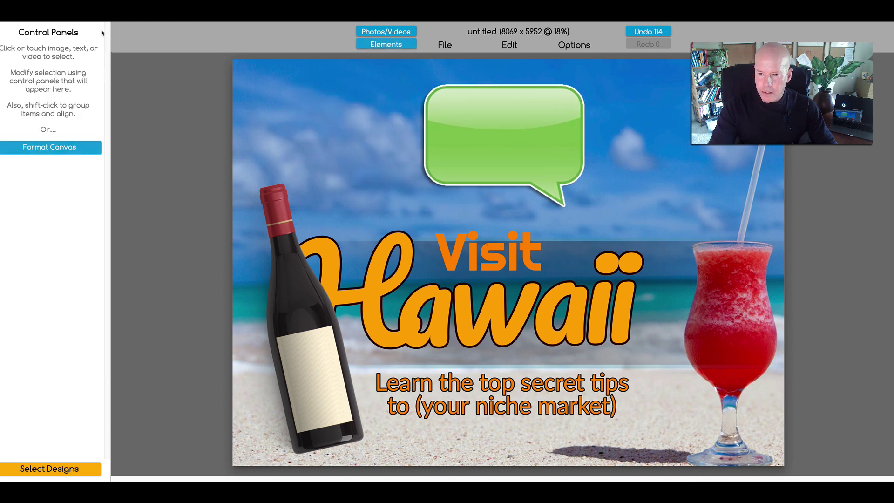
- Undo the speech bubble's move, its resizing, and its insertion
left_click(656, 32)
left_click(654, 31)
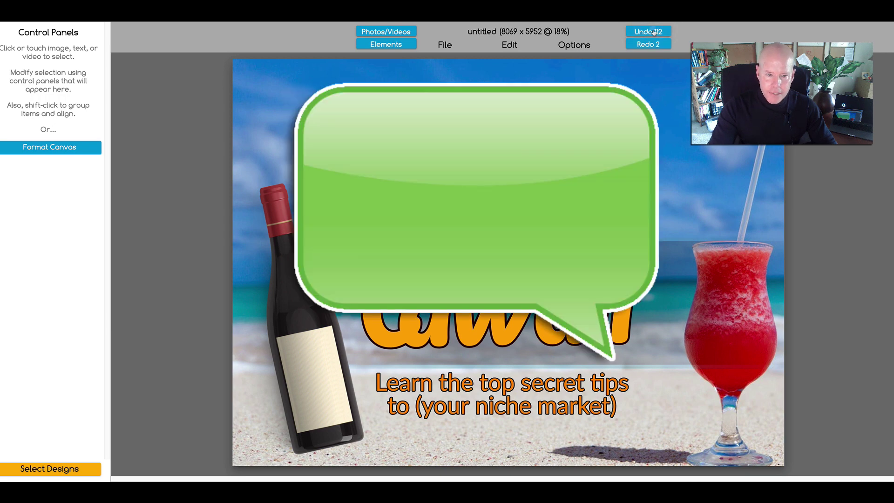
left_click(654, 32)
left_click(654, 32)
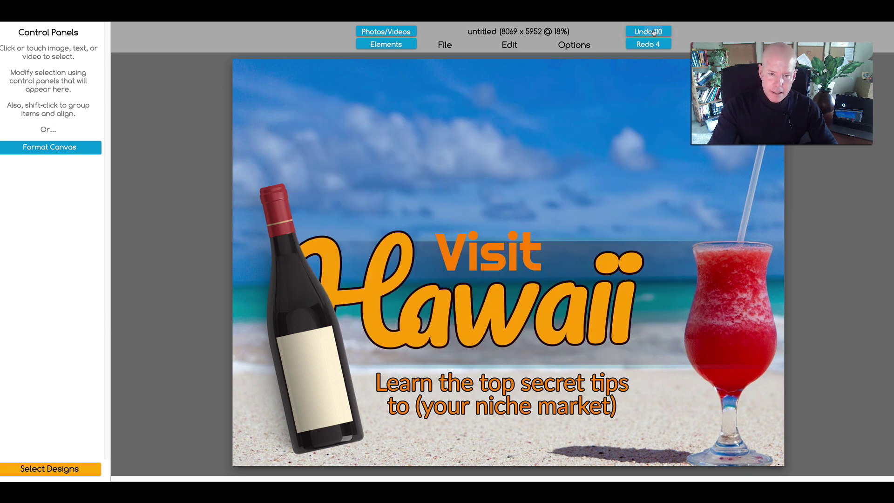
- Undo the wine bottle's placement, tilt, enlargement, and insertion
left_click(654, 32)
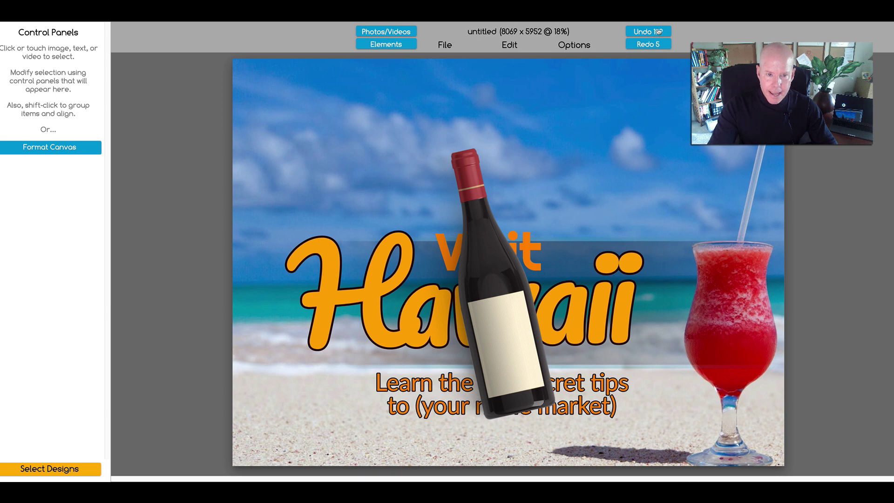
left_click(656, 32)
left_click(652, 32)
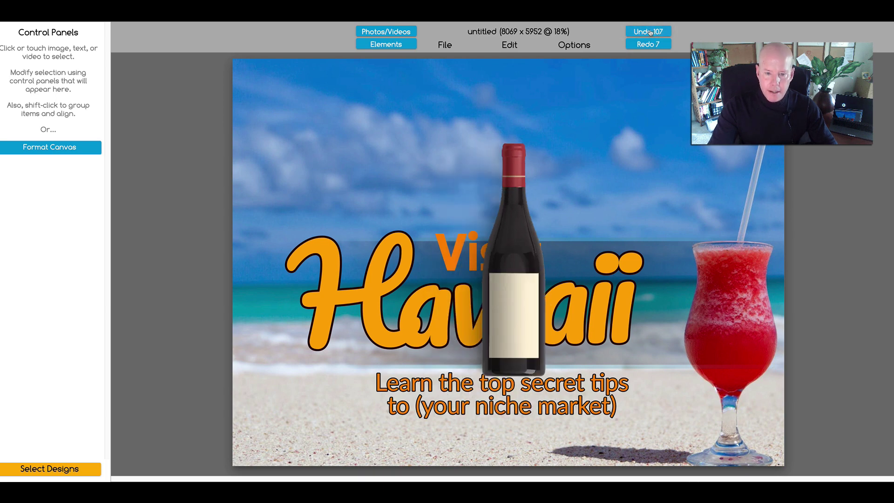
left_click(650, 31)
left_click(651, 32)
- Undo the "Learn the top secret tips" text edits and the canvas reductions, back to a 10000 x 9889 canvas
left_click(651, 31)
left_click(650, 31)
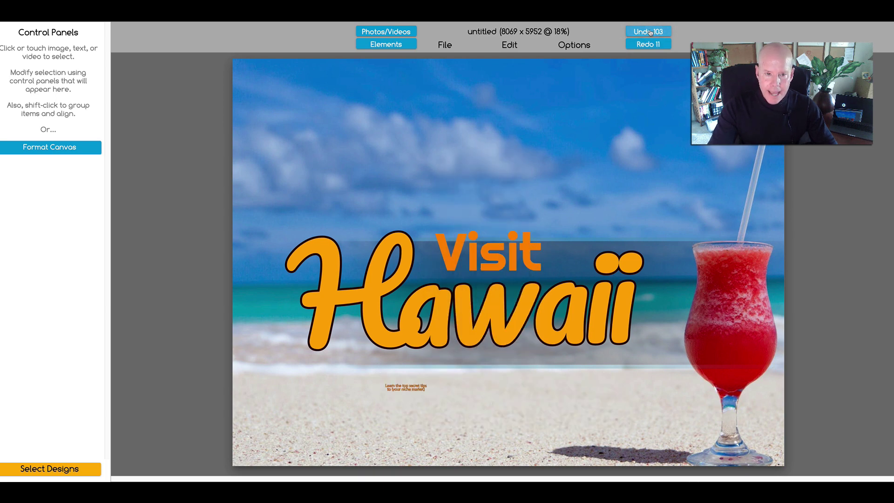
left_click(650, 32)
left_click(650, 31)
left_click(650, 31)
left_click(650, 31)
left_click(650, 32)
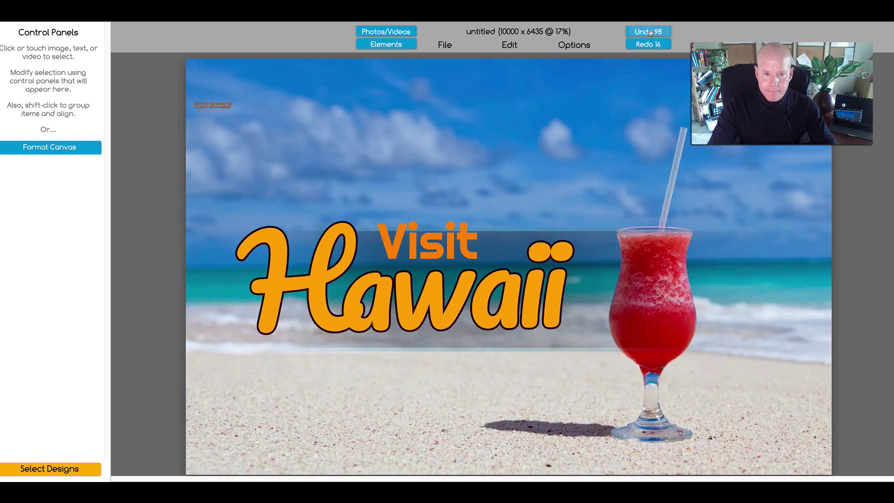
left_click(650, 32)
left_click(650, 32)
left_click(650, 31)
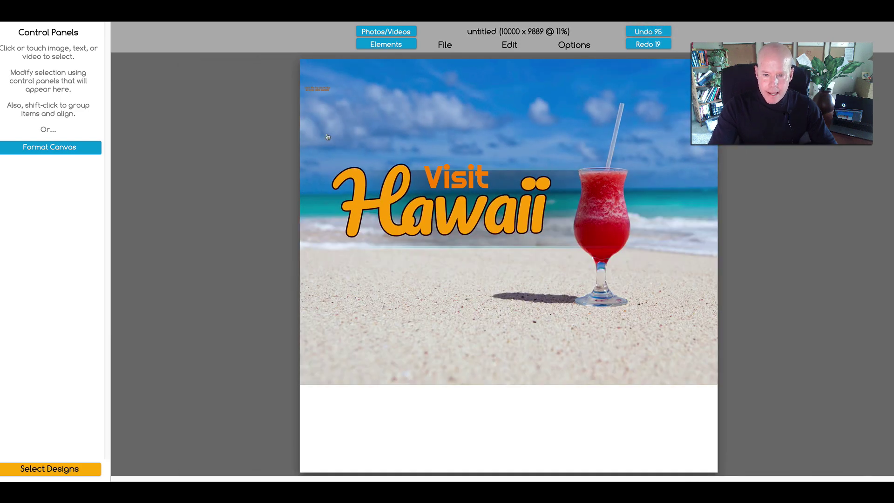
- Redo the canvas reductions until the canvas measures 8069 x 6435
left_click(646, 44)
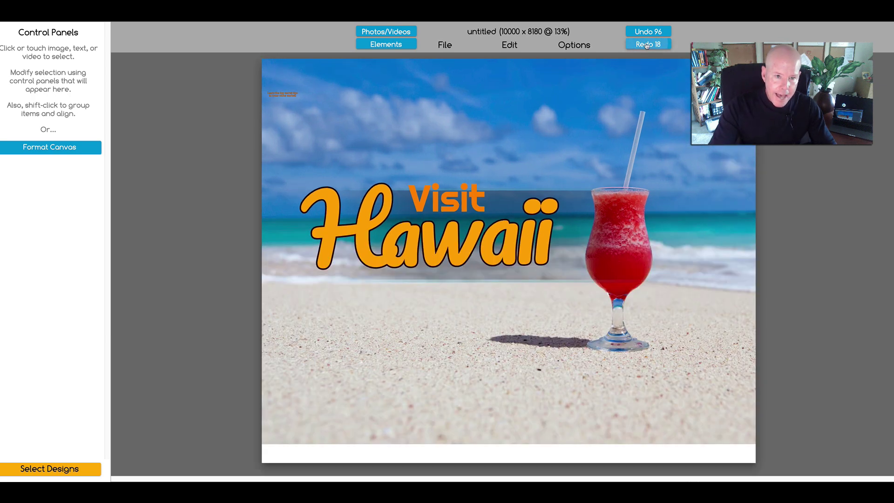
left_click(647, 45)
left_click(647, 45)
left_click(646, 44)
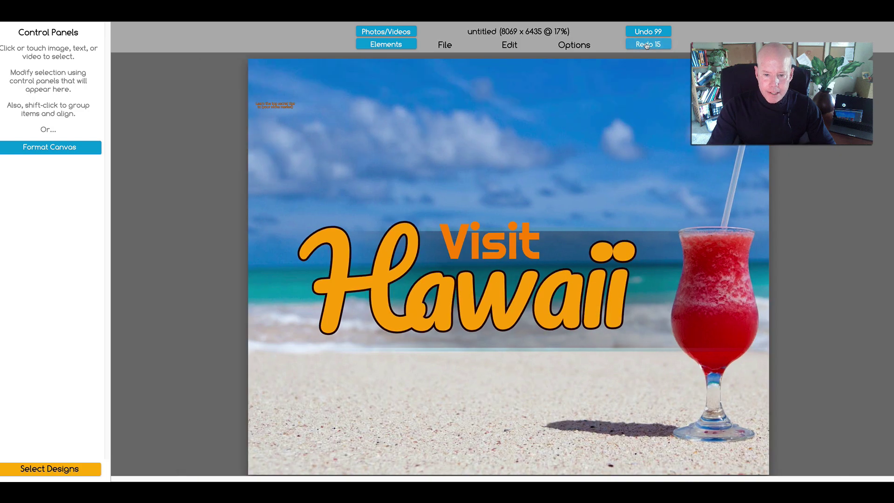
- Redo the canvas reductions down to 8069 x 5952 and the enlargement and repositioning of the "Learn the top secret tips" text
left_click(646, 44)
left_click(647, 44)
left_click(647, 44)
left_click(646, 44)
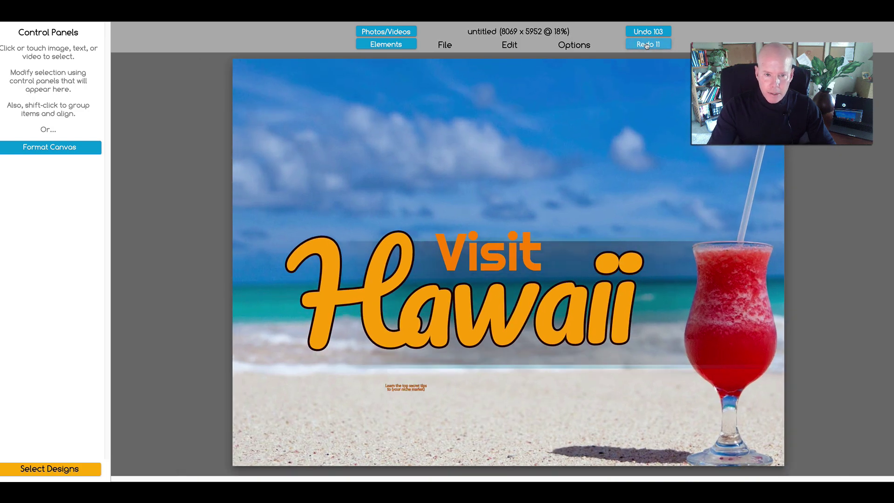
left_click(646, 45)
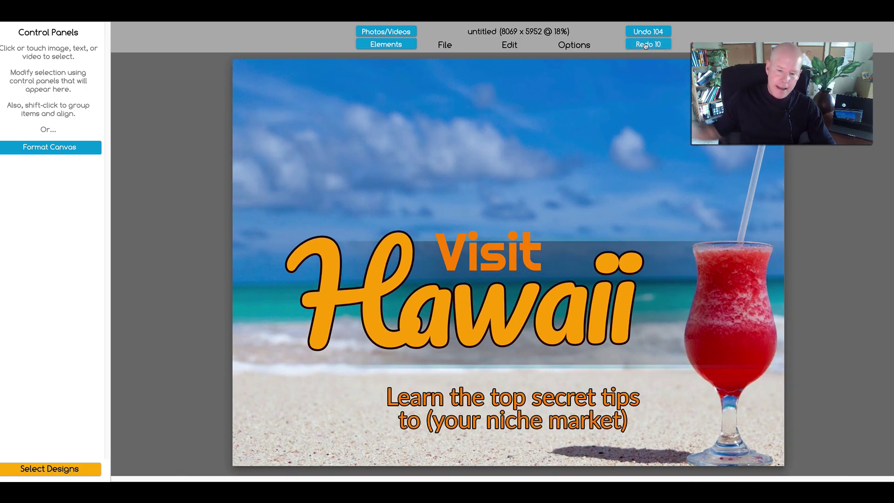
left_click(646, 44)
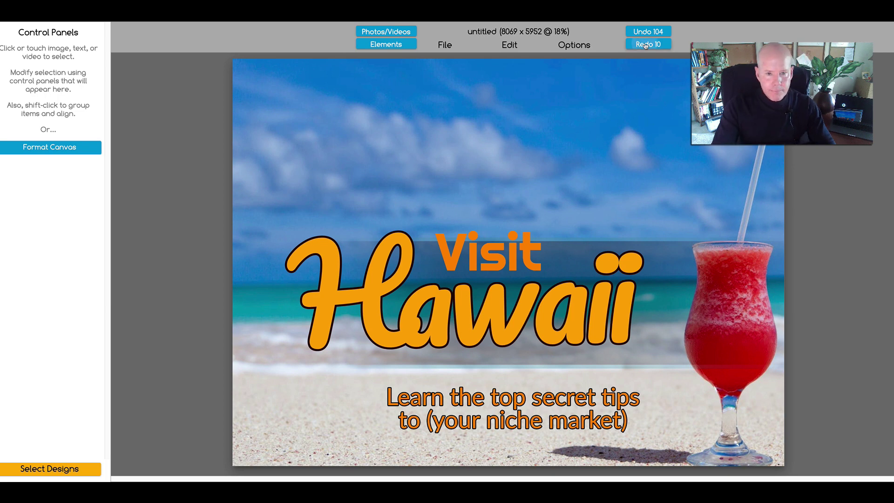
- Redo the wine bottle's insertion, enlargement, tilt, and placement on the left side of the cover
left_click(645, 44)
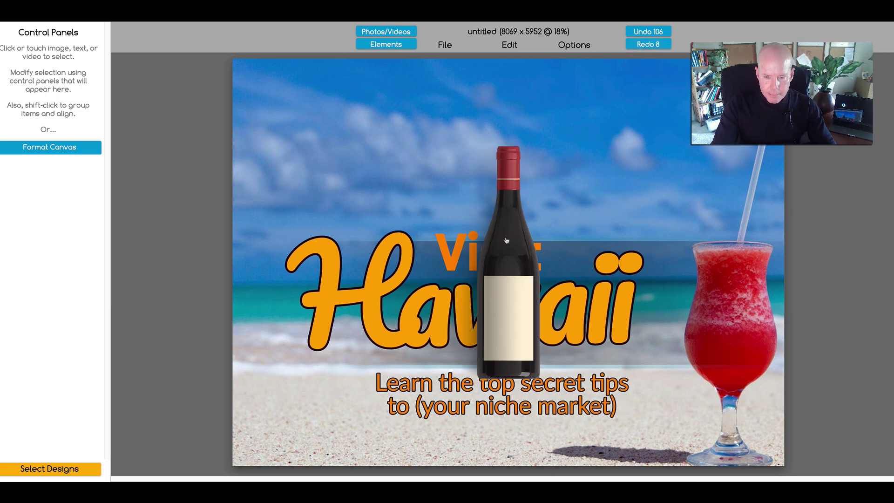
left_click(647, 45)
left_click(647, 45)
left_click(647, 45)
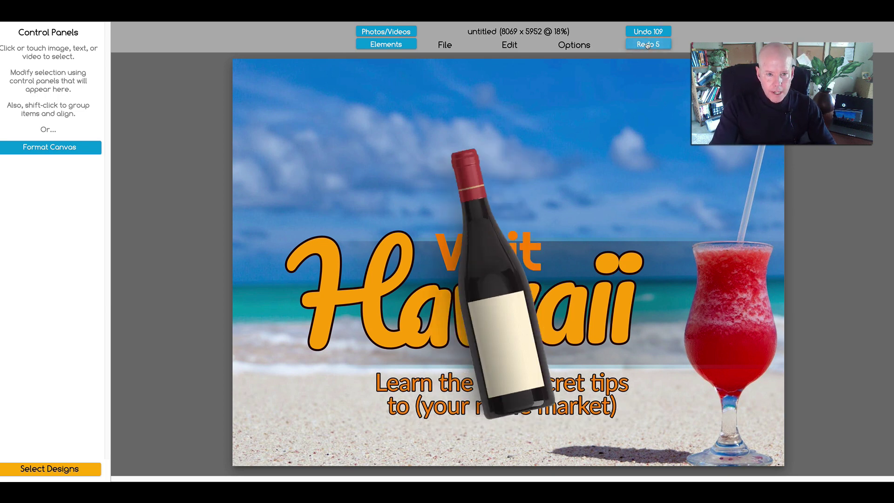
left_click(647, 44)
- Redo the speech bubble's insertion, resizing, and move, and delete the bubble from the cover
left_click(646, 45)
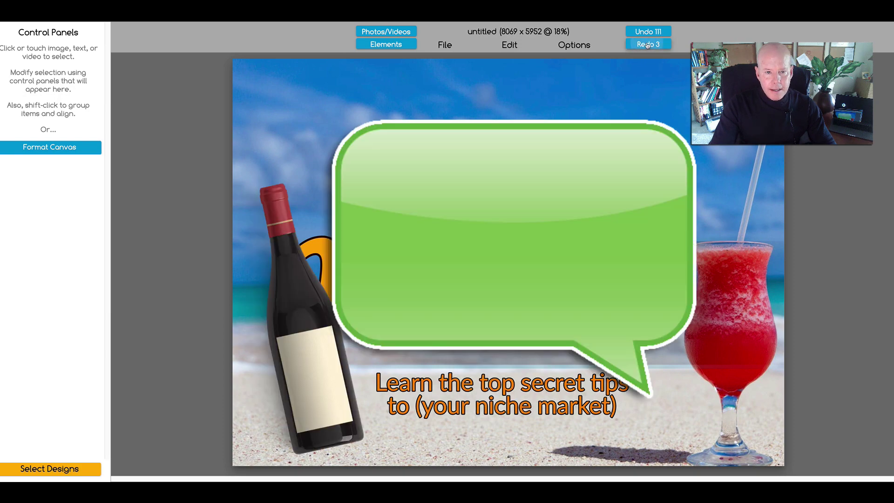
left_click(647, 44)
left_click(646, 44)
left_click(647, 45)
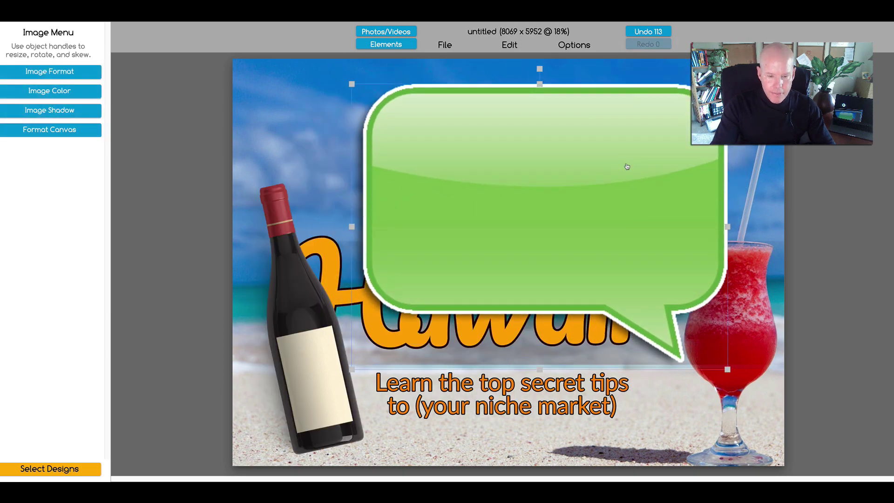
- Shrink the wine bottle into the cover's lower-left corner and nudge the "Learn the top secret tips" text slightly
left_click(296, 311)
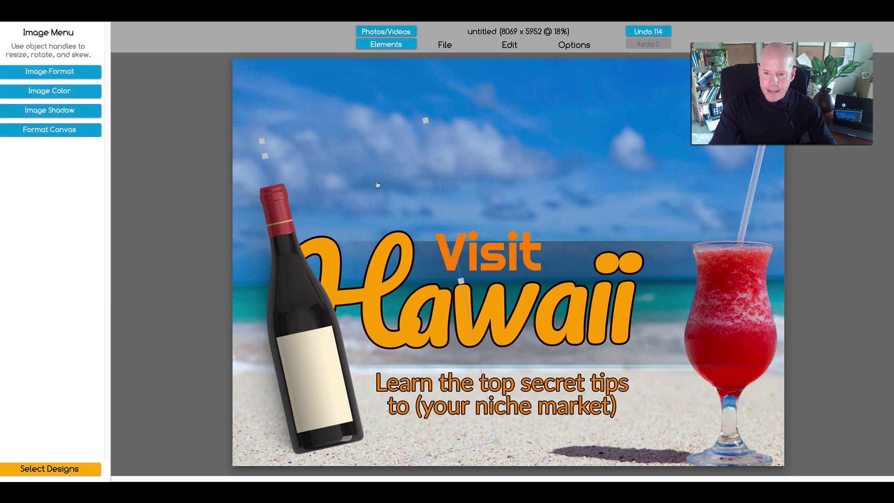
left_click_drag(425, 119, 382, 188)
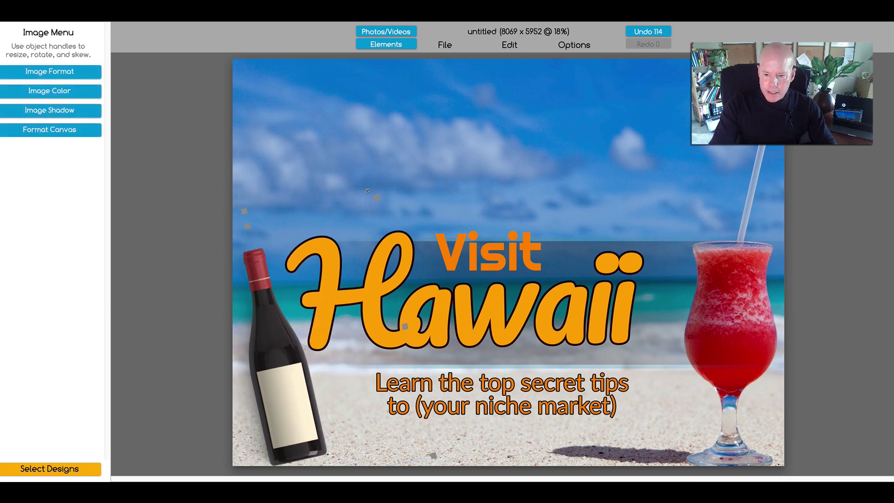
left_click_drag(602, 392, 606, 393)
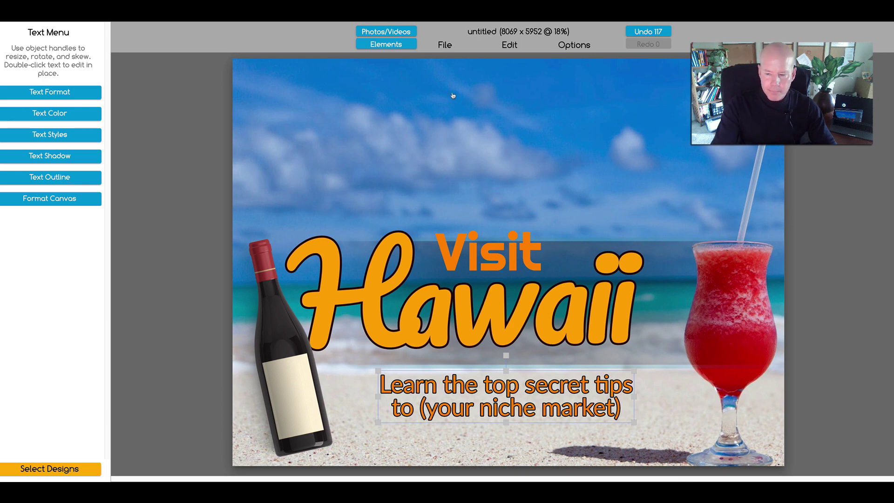
- Download the cover as a non-transparent PNG image named "hawaii test"
left_click(446, 45)
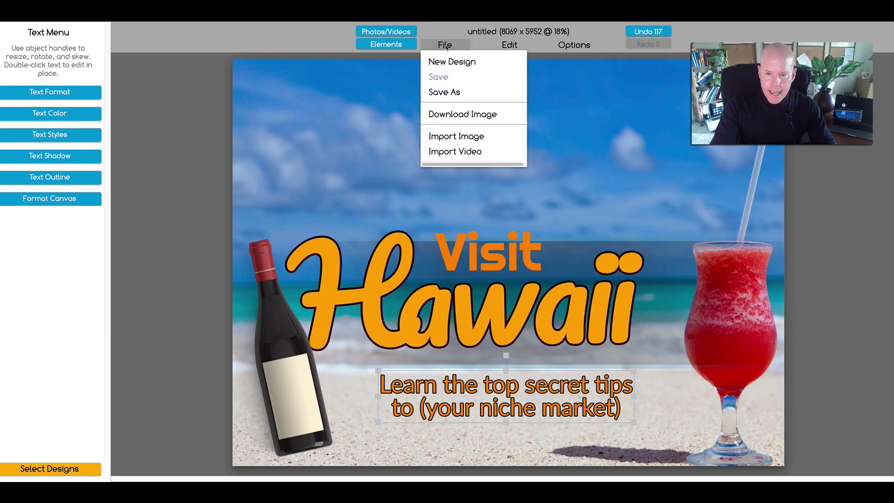
left_click(449, 115)
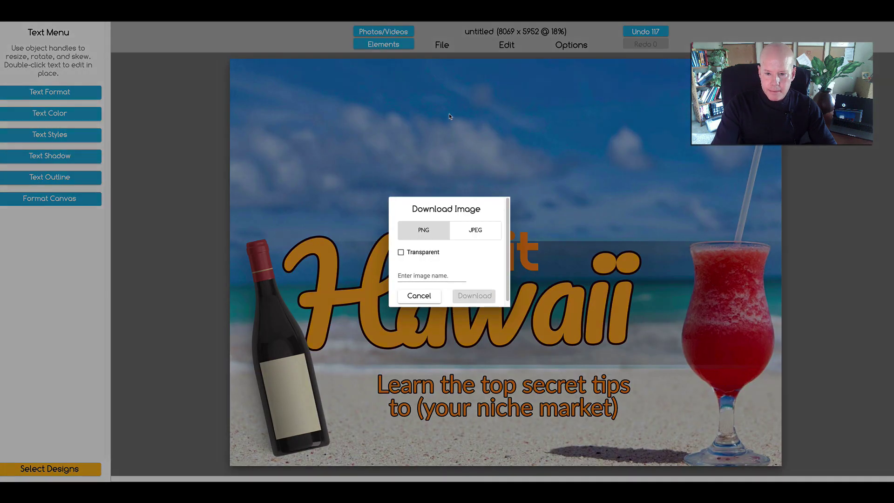
left_click(416, 275)
type("hawaii test")
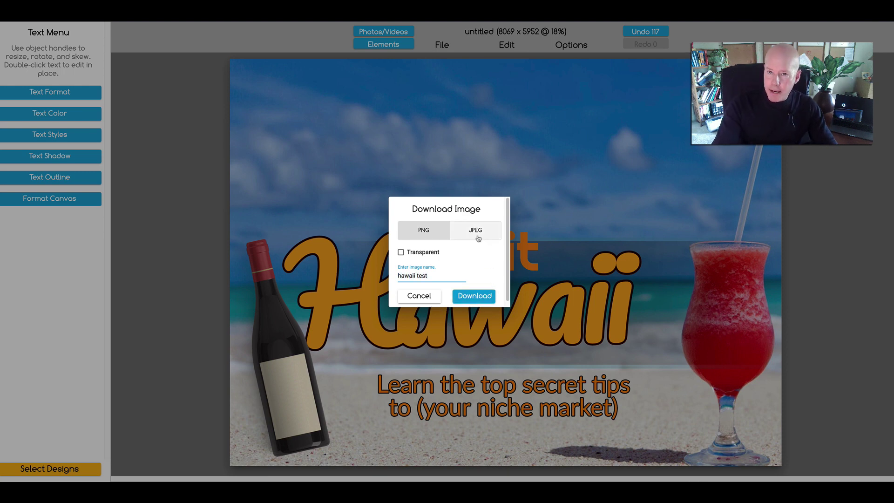
left_click(475, 296)
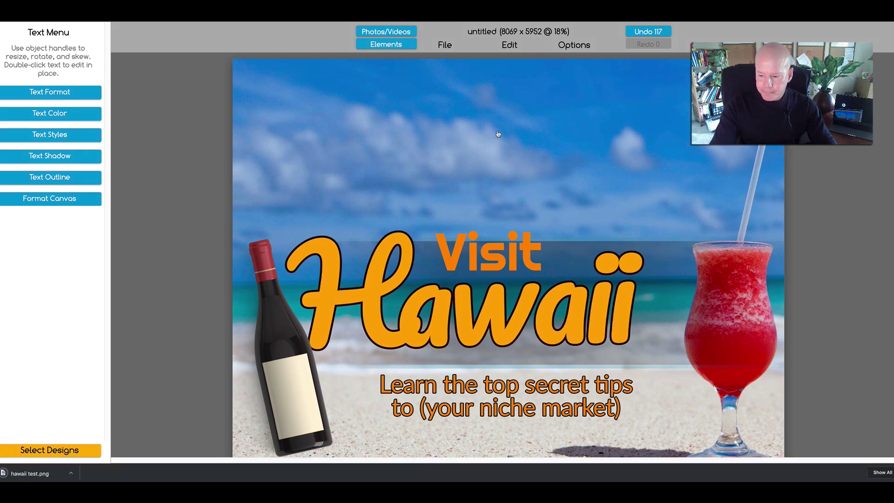
- Reveal the downloaded hawaii test.png in Finder and open the image for viewing
left_click(72, 474)
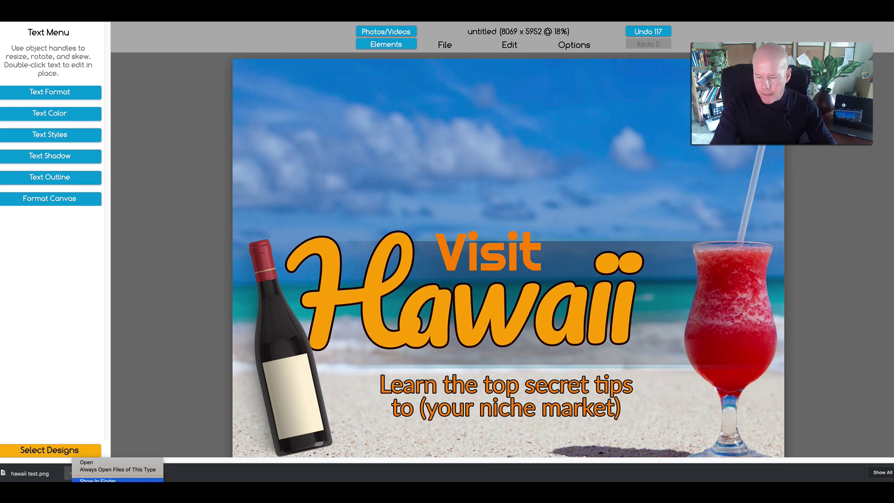
left_click(98, 480)
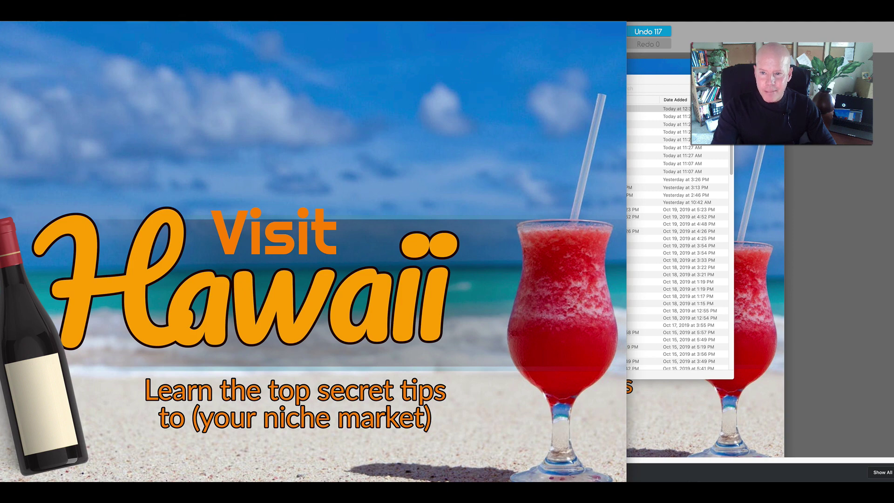
key("super+Tab")
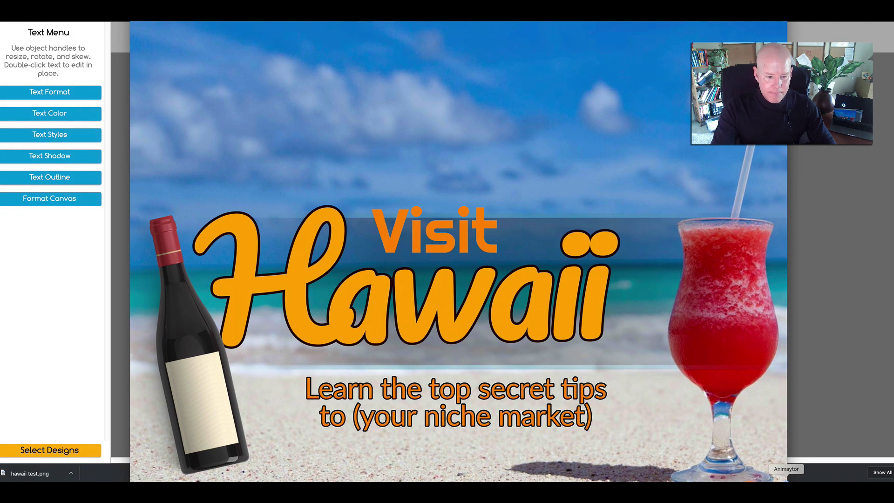
- Shrink the image window to check the whole cover at a smaller size, and close the image and the Downloads window
left_click_drag(786, 481, 466, 252)
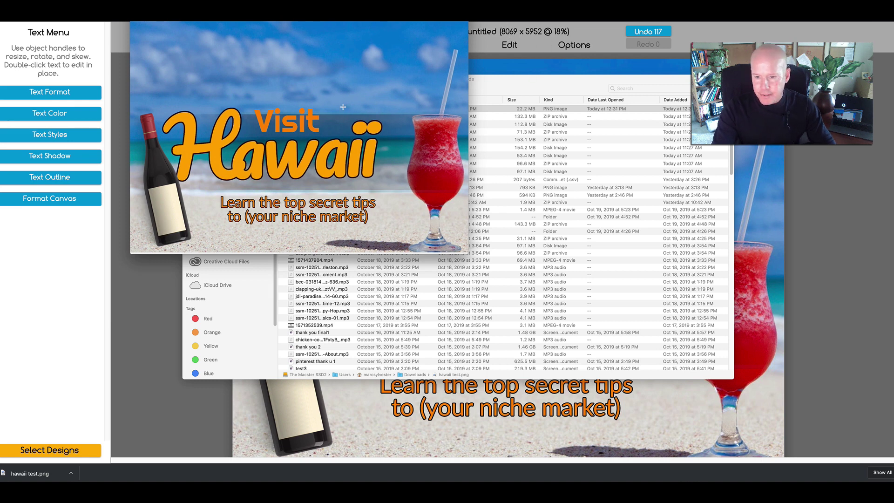
left_click_drag(297, 139, 362, 158)
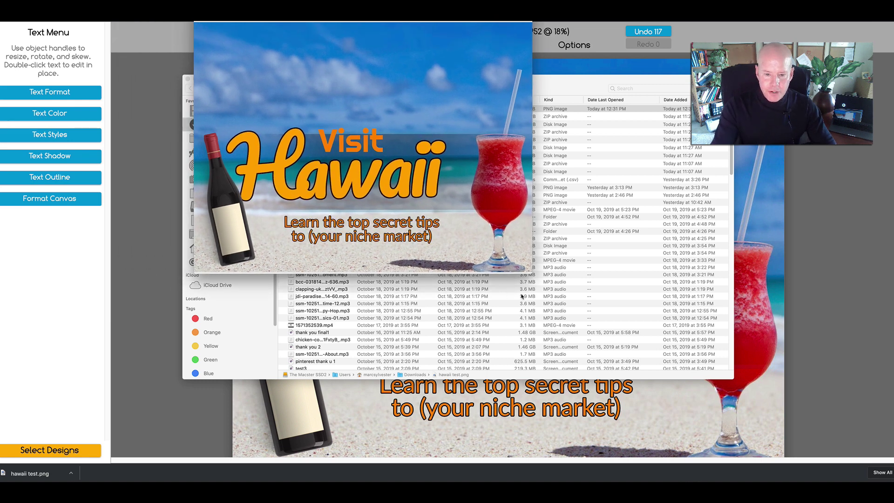
left_click_drag(528, 270, 523, 234)
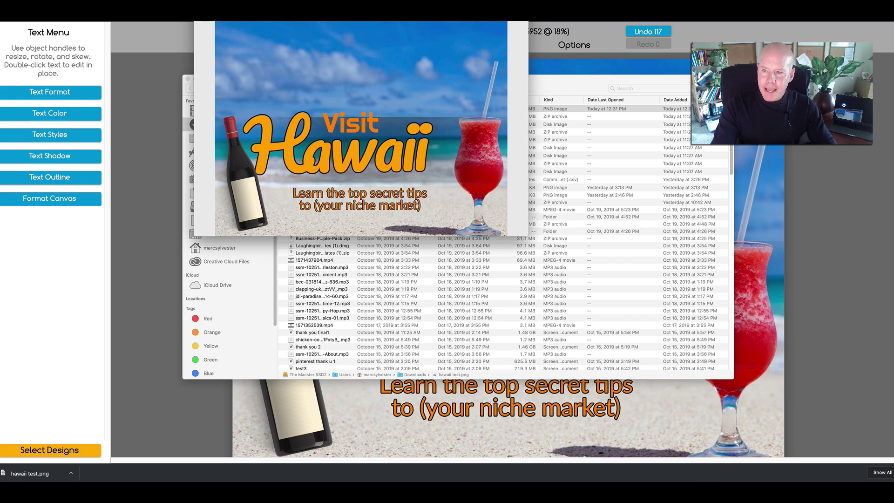
key("super+w")
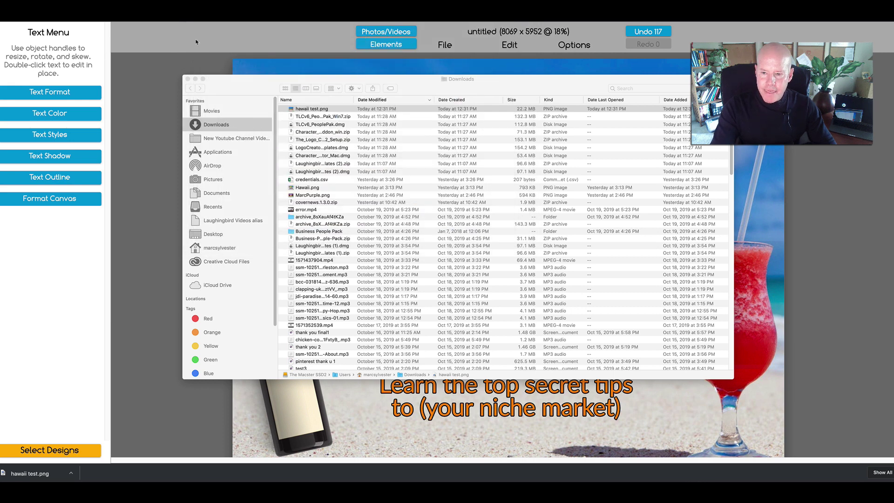
left_click(188, 79)
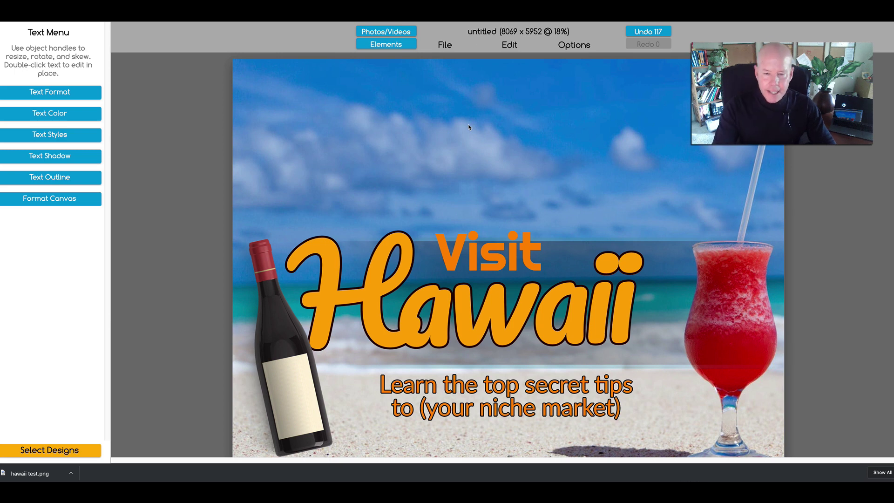
- Save the design under the name "Hawaii test" in a set named "Travel"
left_click(443, 47)
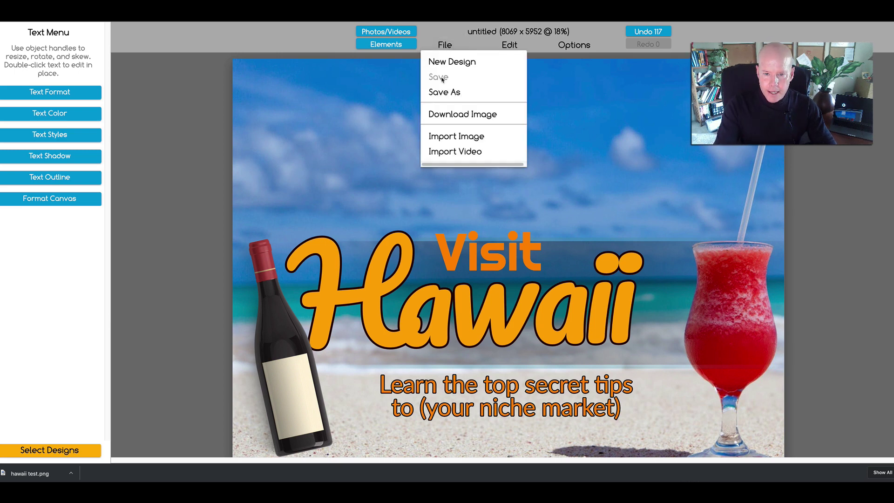
left_click(441, 92)
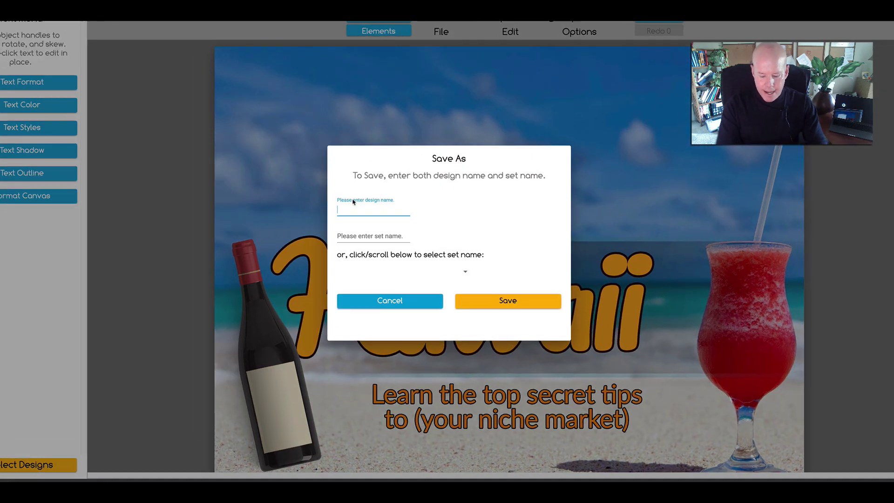
type("Haw")
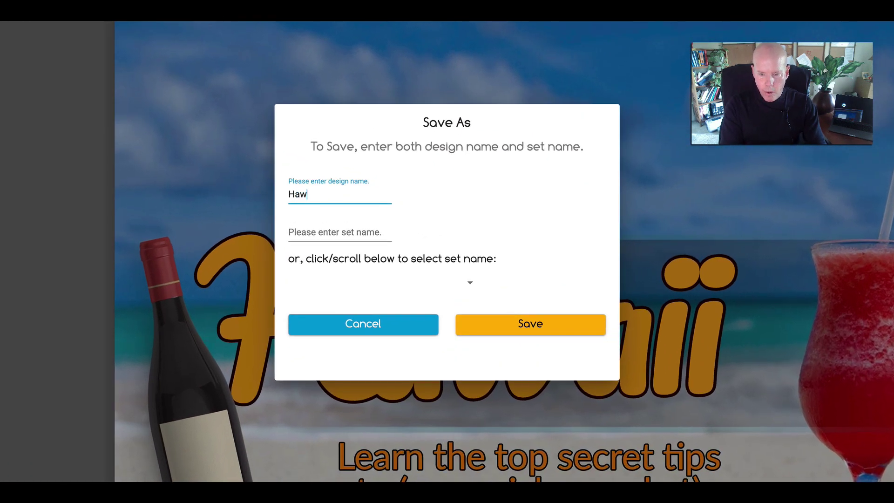
type("aii test")
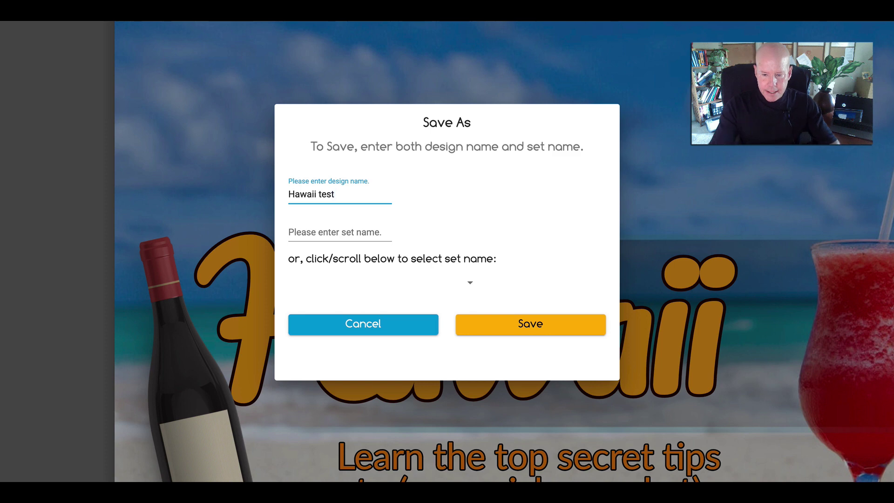
left_click(307, 233)
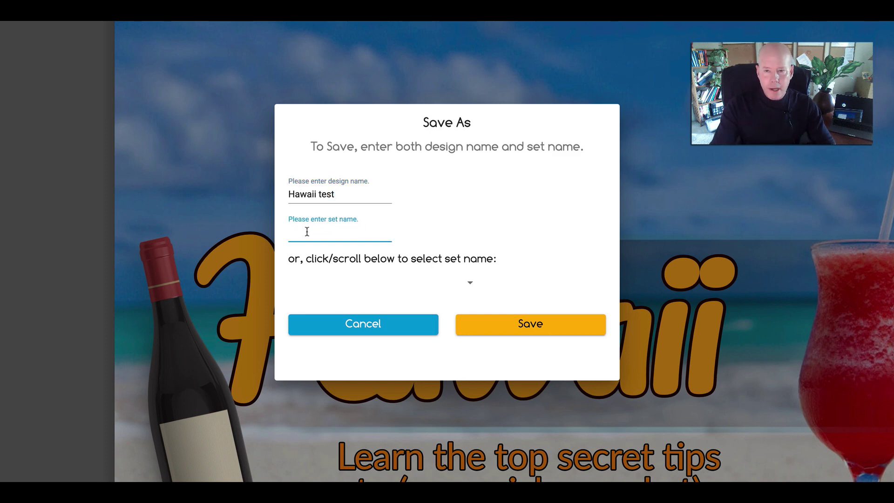
type("Travel")
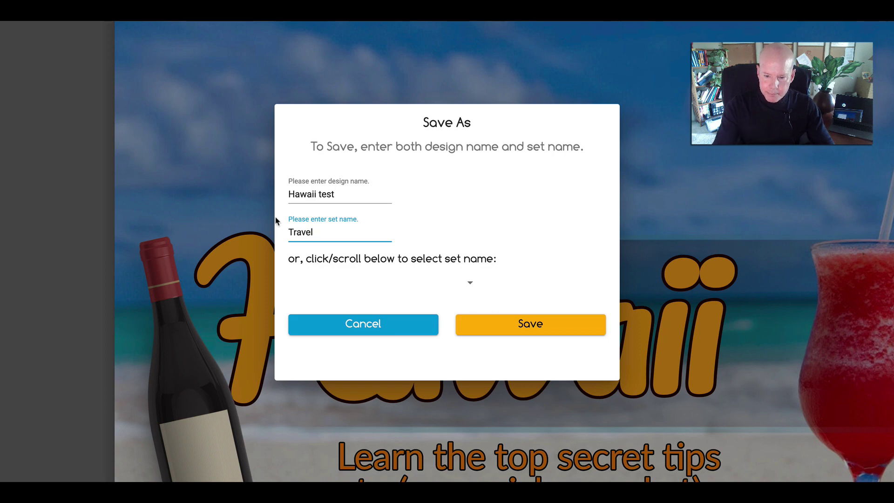
left_click(516, 326)
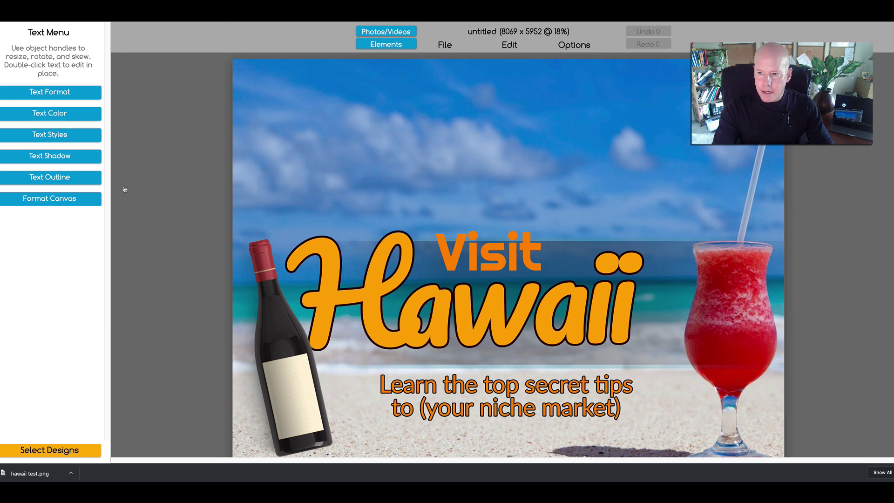
- Browse the saved designs in the Travel, Dog Images, puppy and eCovers sets
left_click(47, 452)
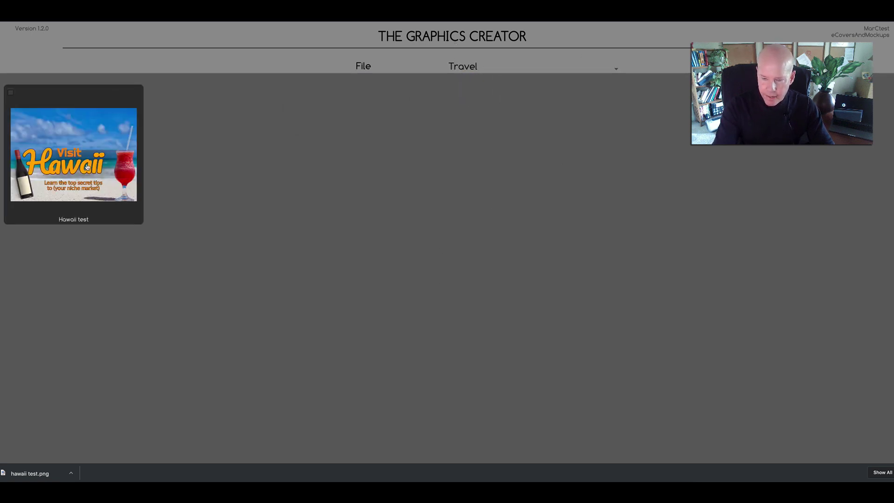
left_click(467, 69)
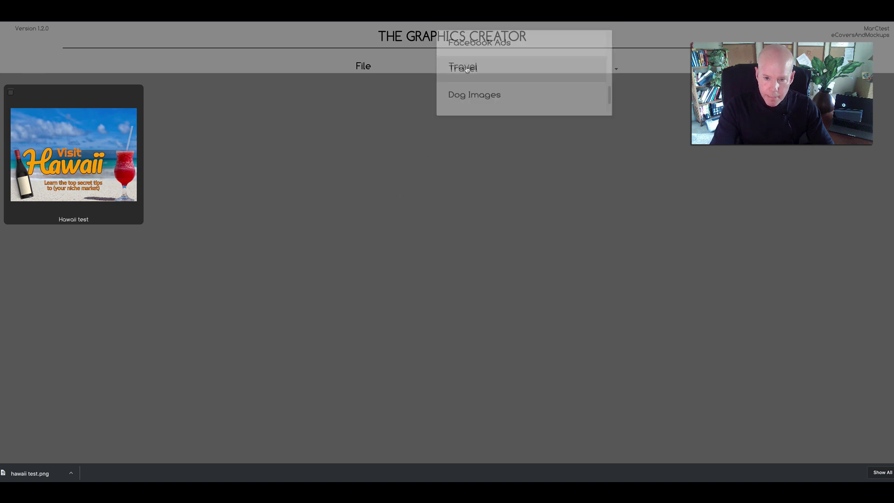
left_click(466, 99)
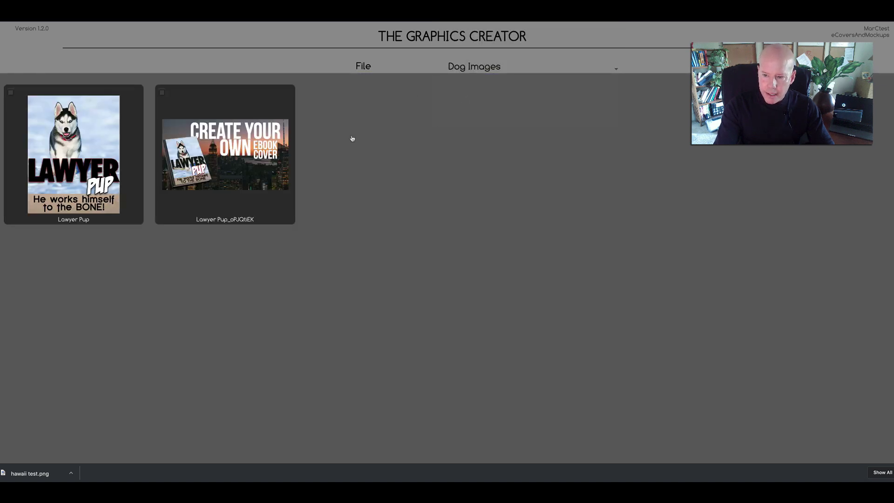
left_click(461, 68)
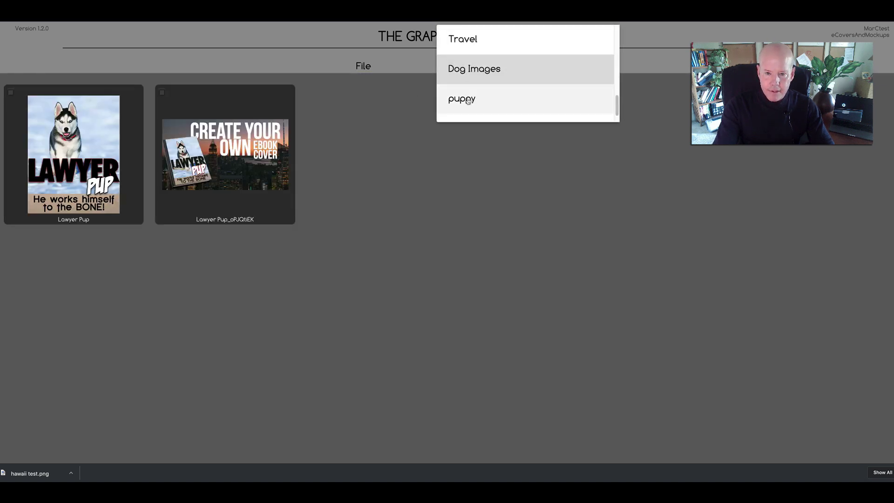
left_click(468, 100)
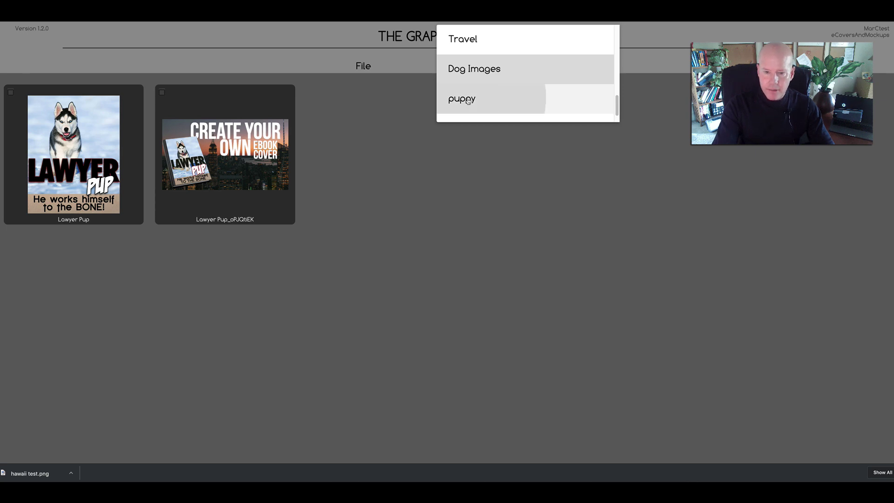
left_click(463, 70)
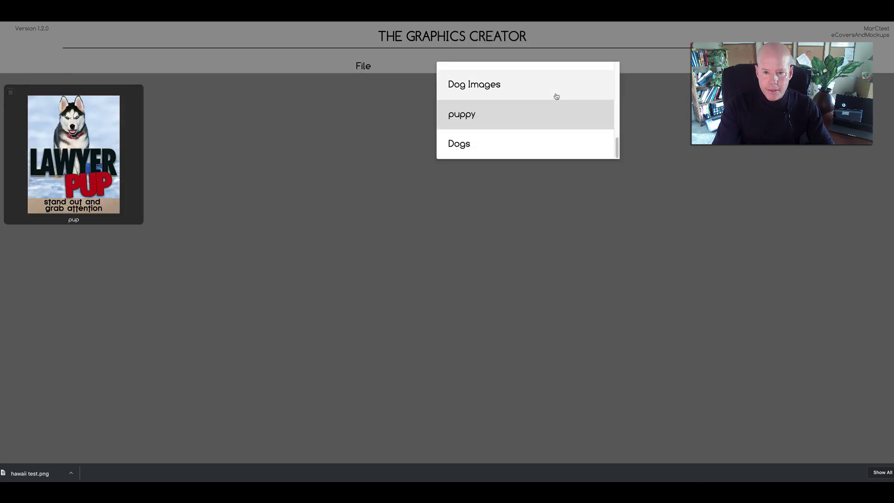
scroll(617, 146, "up", 4)
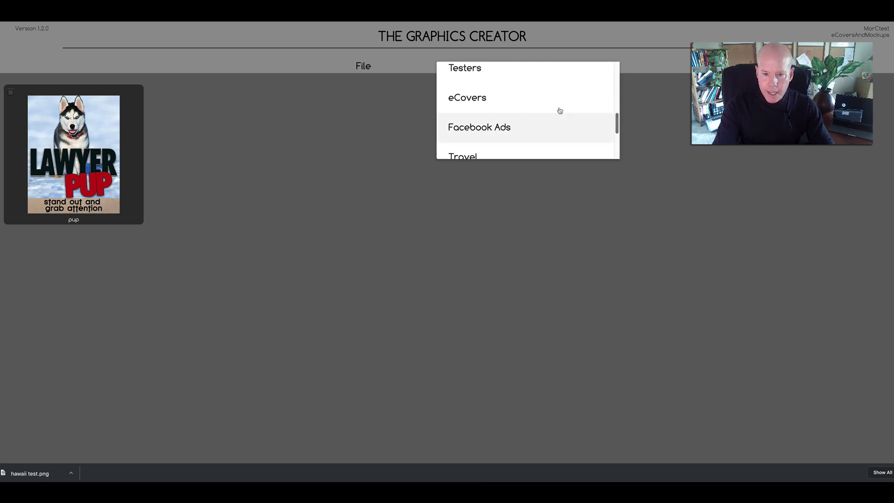
left_click(482, 99)
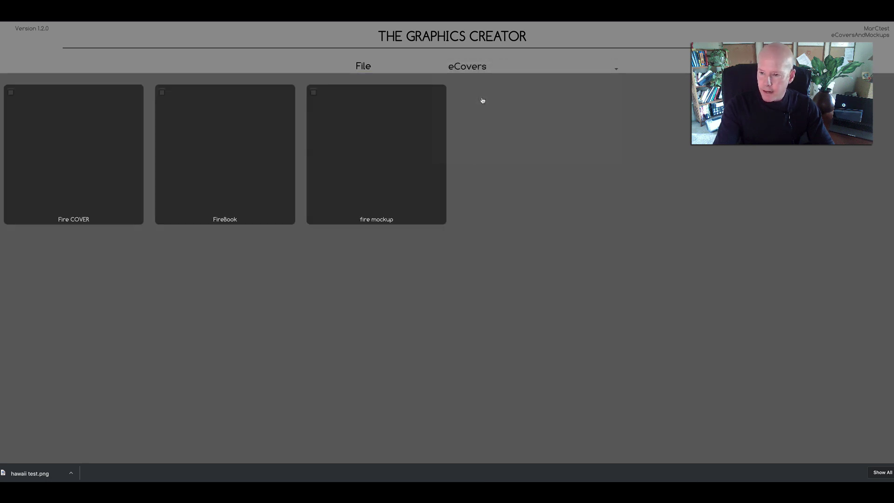
left_click(473, 69)
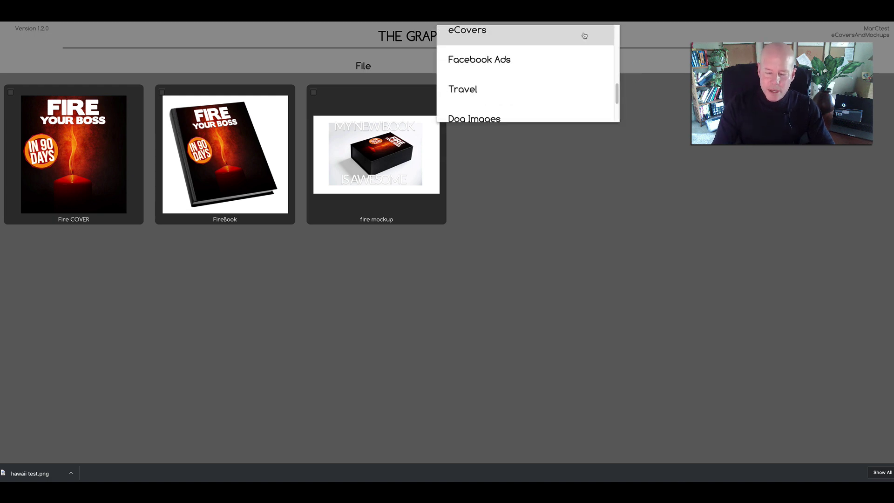
- Open the Hawaii test design from the Travel set and delete its beach background and red cocktail
left_click(470, 90)
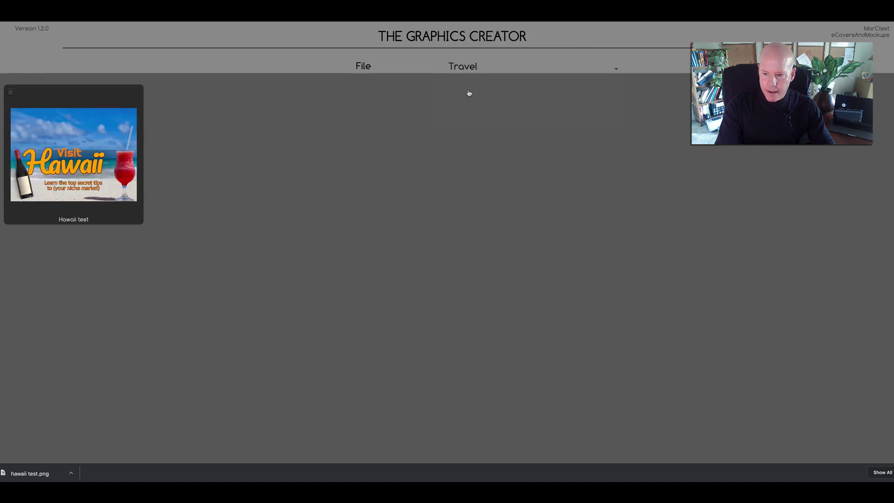
left_click(83, 152)
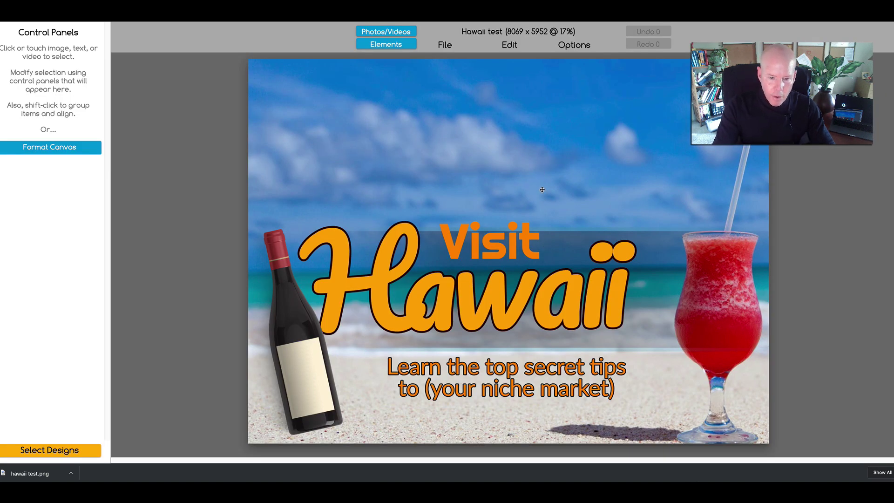
left_click(542, 190)
key("Delete")
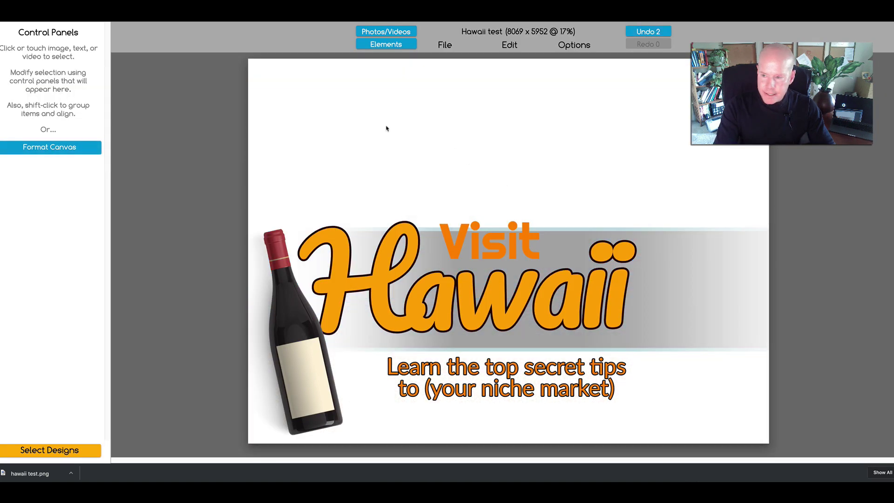
- Search the photos for "Alaska" and place the green northern lights photo across the whole canvas, behind all other items
left_click(385, 32)
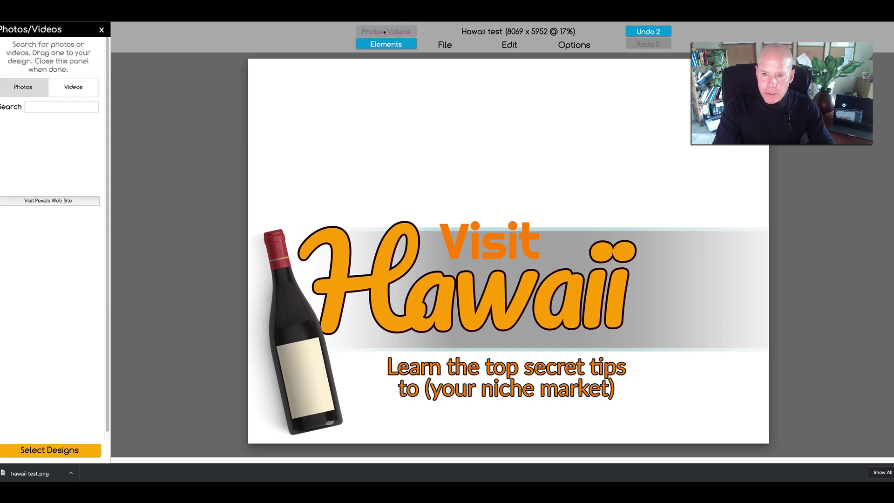
left_click(53, 108)
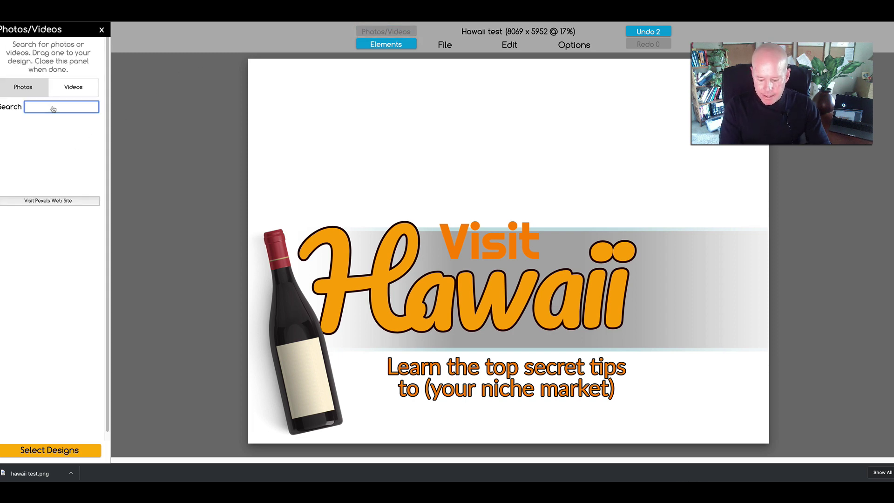
type("Alaska")
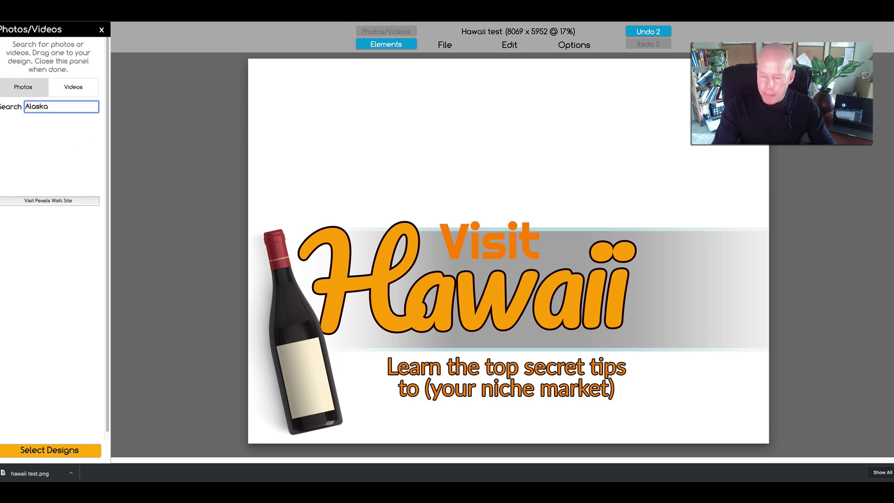
key("Return")
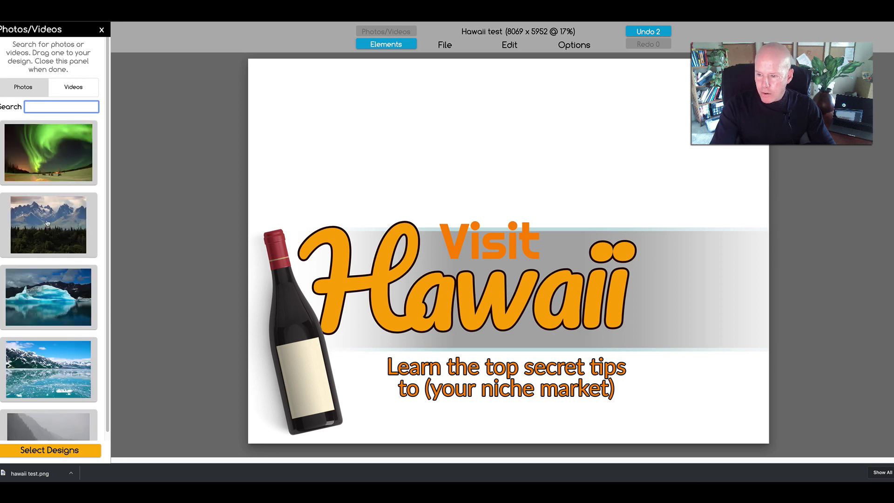
left_click_drag(49, 158, 434, 158)
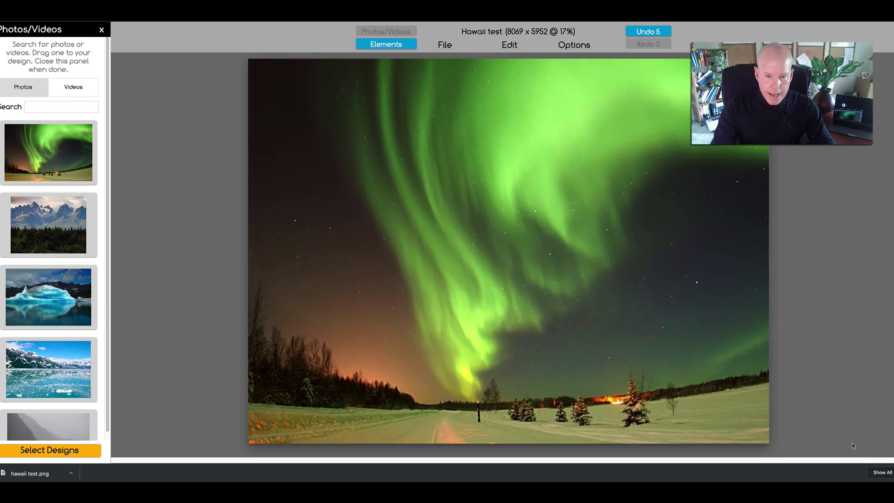
left_click(577, 45)
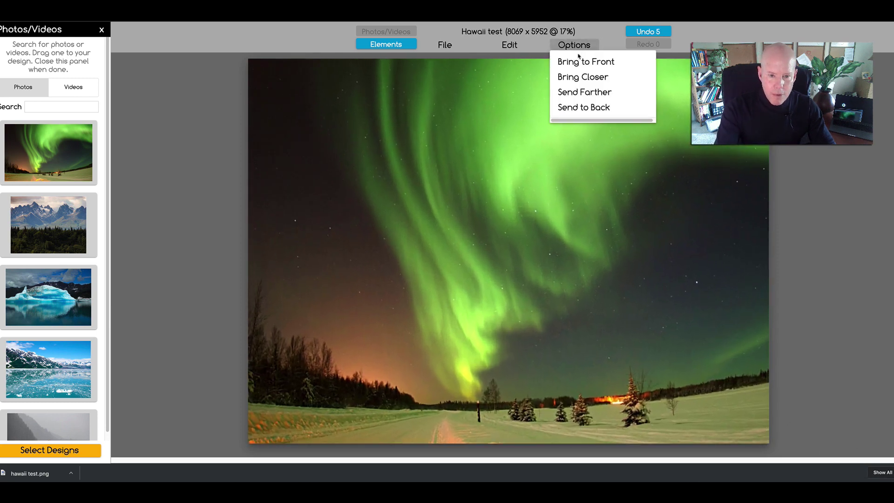
left_click(577, 106)
- Replace the "Hawaii" title text with "Alaska"
left_click(491, 297)
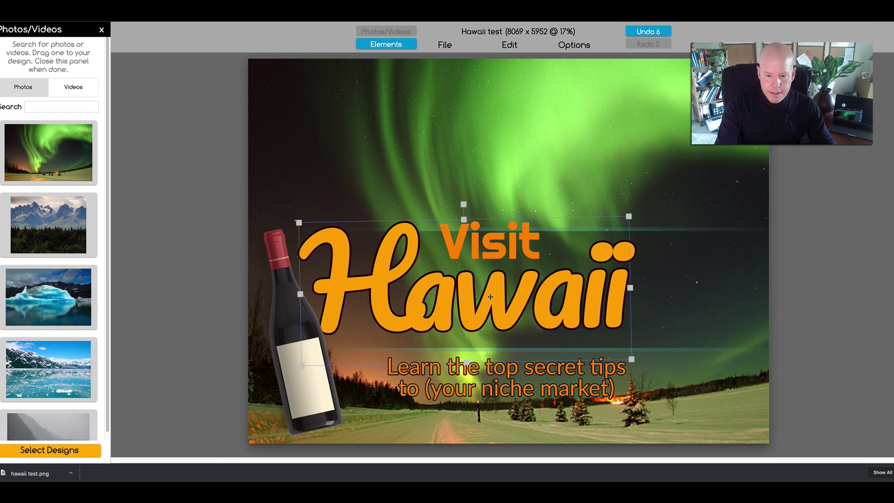
double_click(490, 297)
type("Alaska")
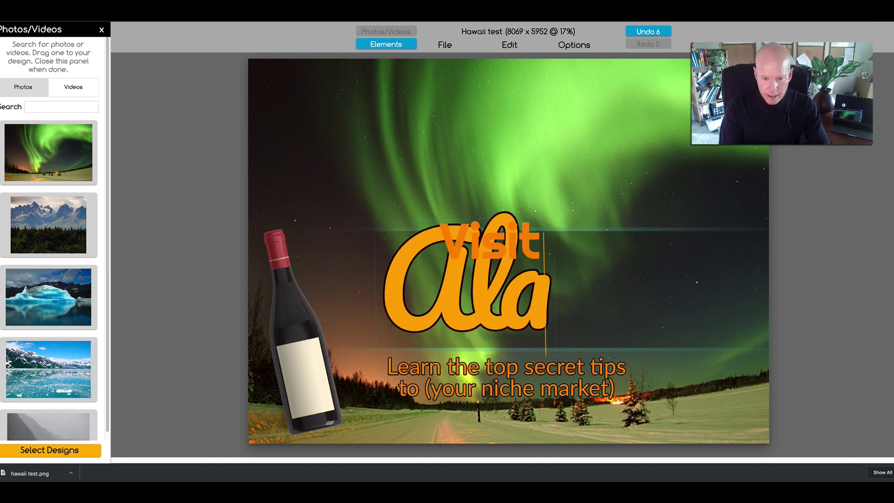
left_click(509, 189)
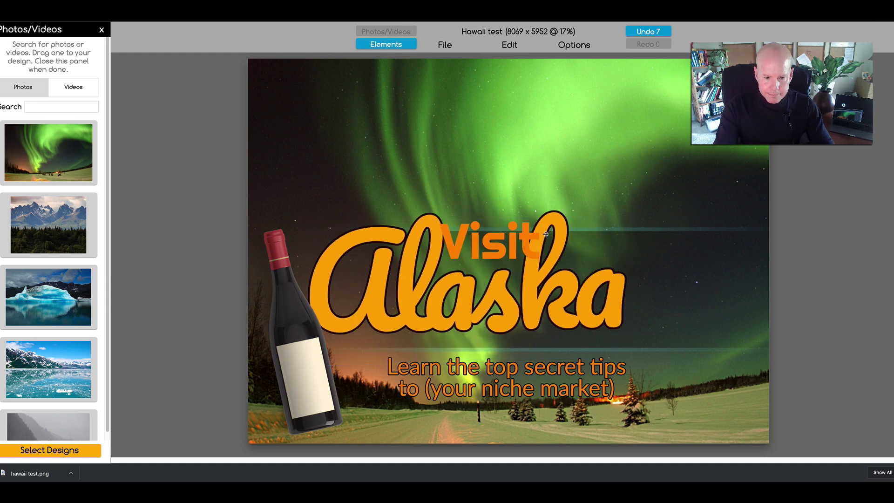
- Enlarge the "Alaska" title and move it clear of the bottle, and fit a smaller "Visit" between its l and k
left_click(551, 267)
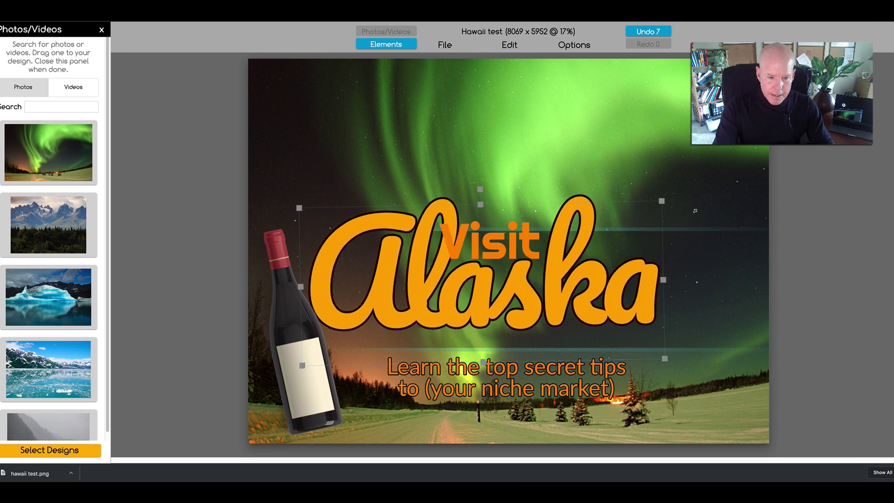
left_click_drag(594, 295, 635, 314)
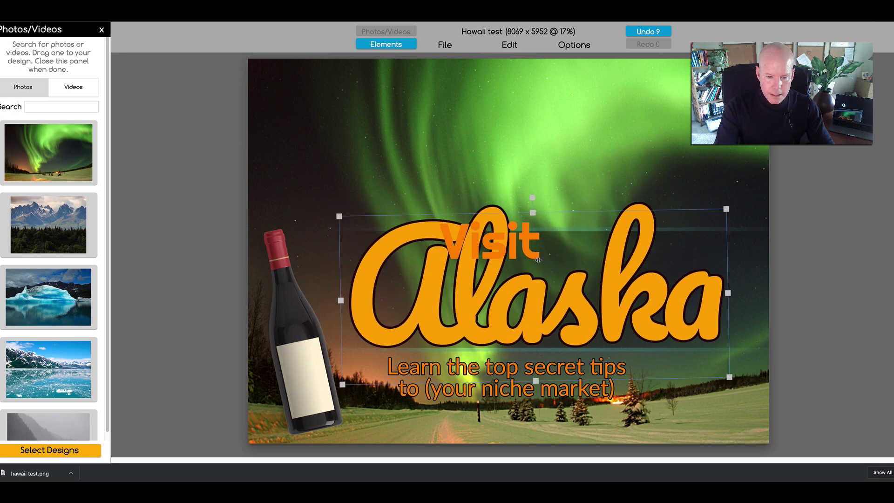
left_click_drag(538, 261, 610, 263)
left_click_drag(614, 215, 585, 248)
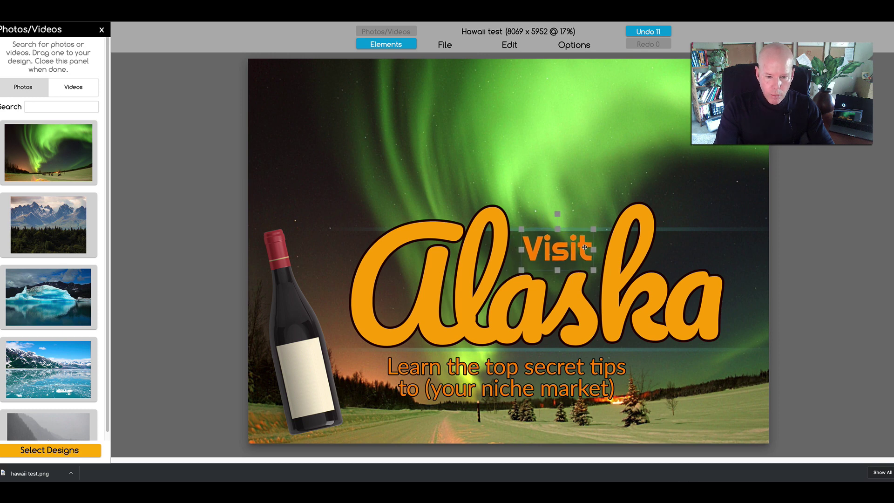
left_click(102, 31)
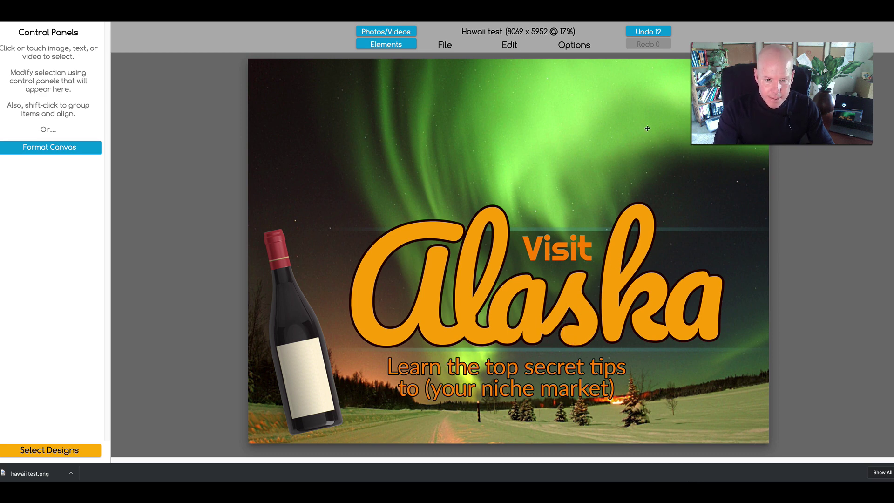
- Recolor the "Alaska" title with the solid light green 94E668, sampled from the northern lights with the eyedropper
left_click(471, 236)
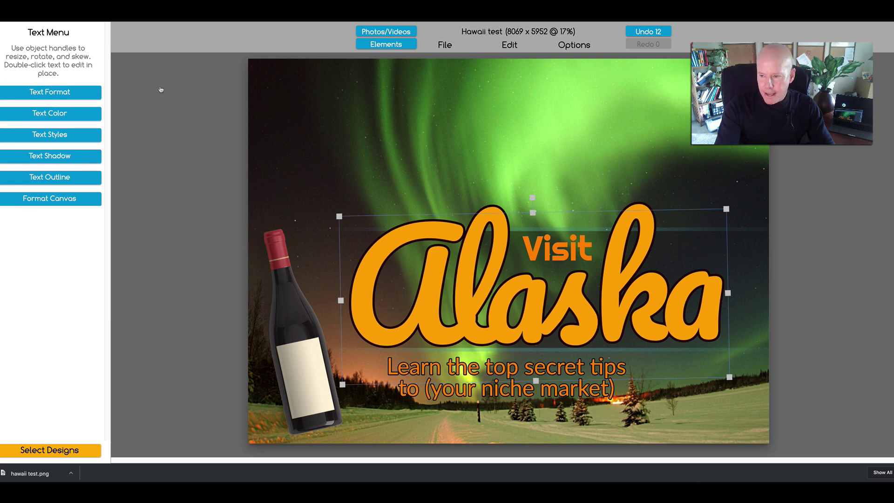
left_click(48, 114)
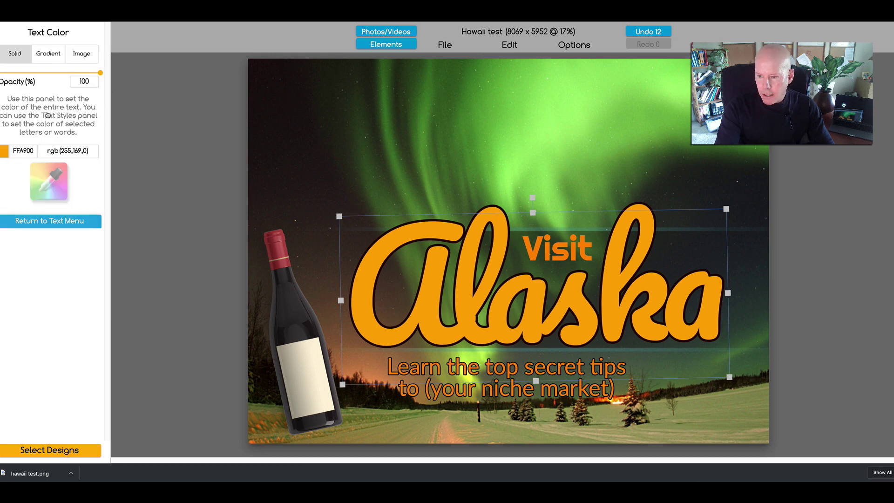
left_click(52, 188)
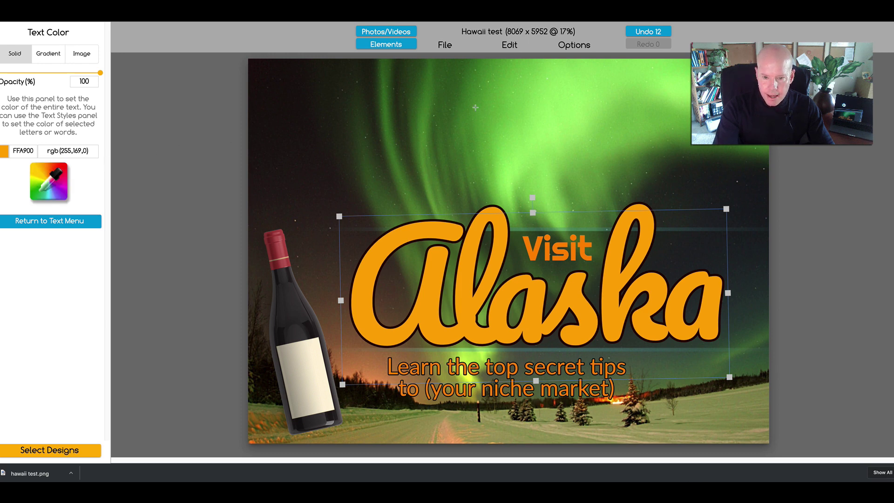
left_click(537, 108)
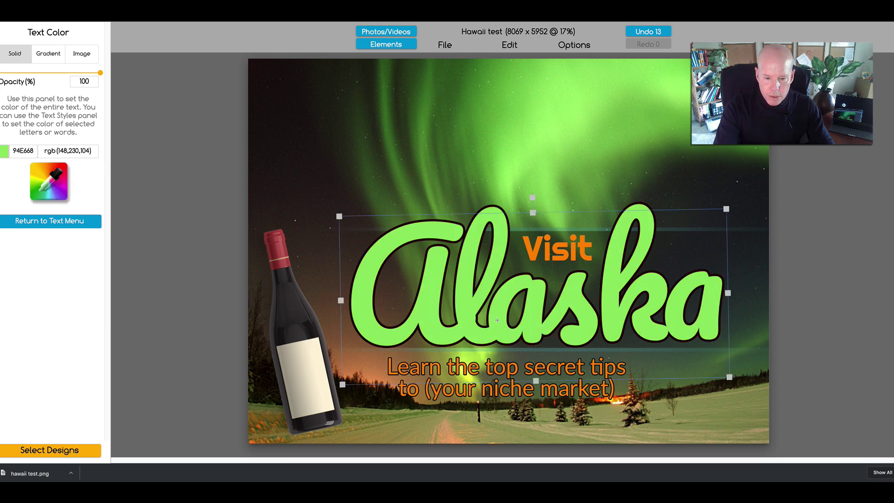
- Try sampled title colors from the dark sky (1E1311), the bottle label (D1C4A9) and the dark bottle glass (2F2A2C)
left_click(296, 153)
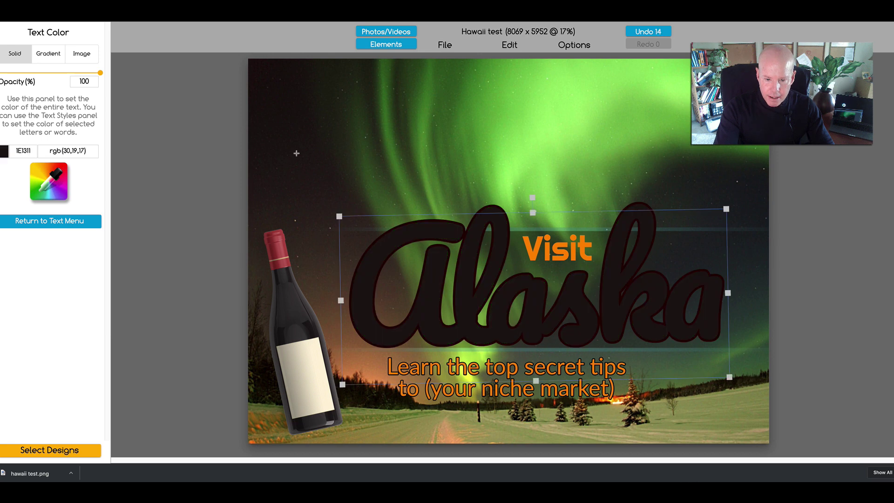
left_click(297, 362)
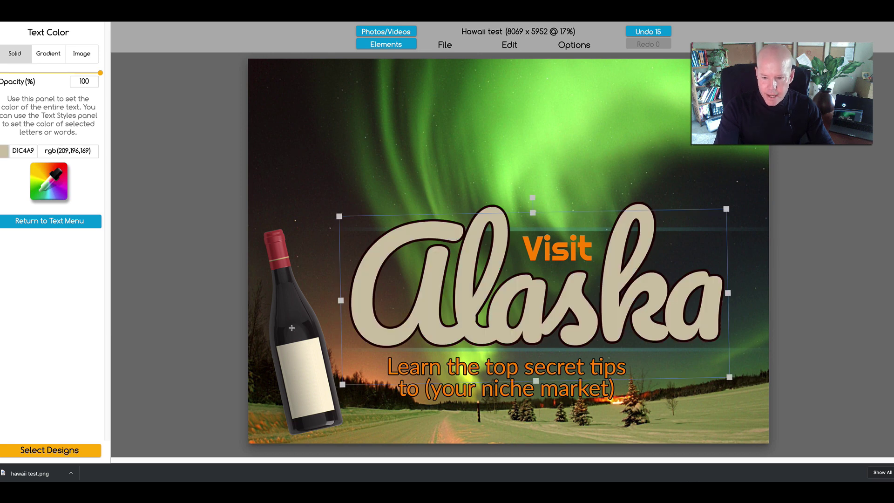
left_click(287, 312)
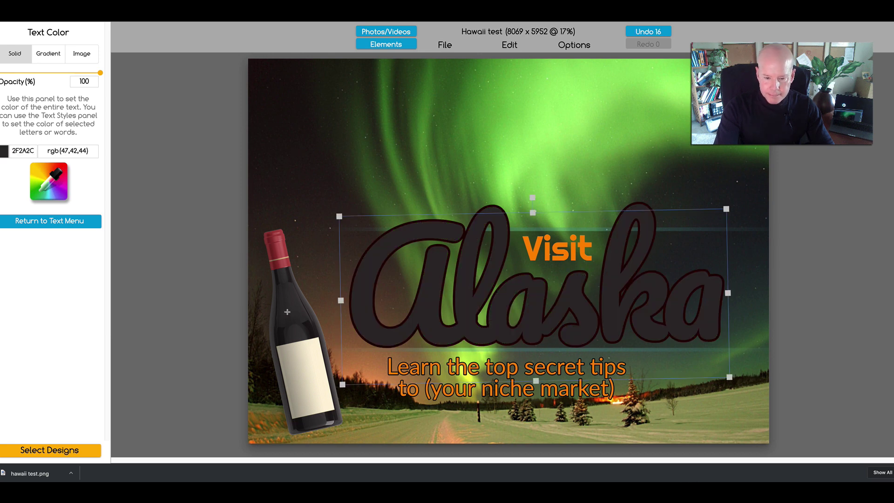
- Sample the aurora green 9DEC6D as the "Alaska" title color, turn off the eyedropper, and nudge the title slightly down
left_click(560, 87)
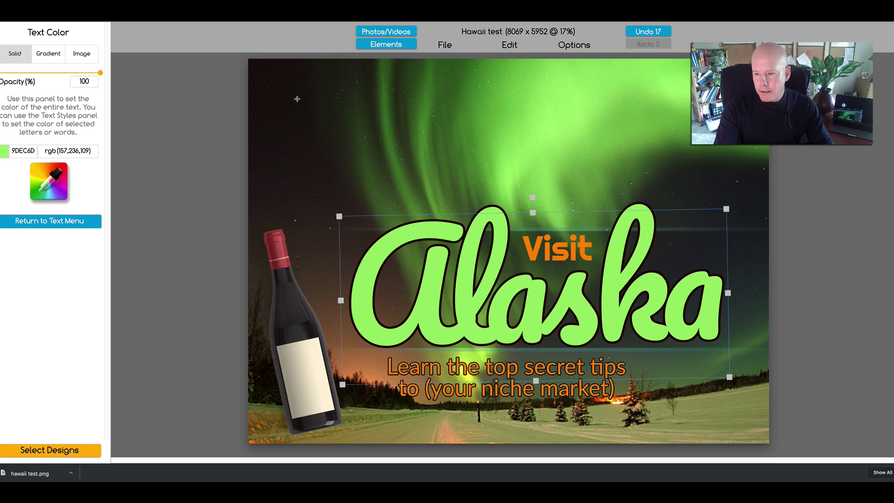
left_click(49, 176)
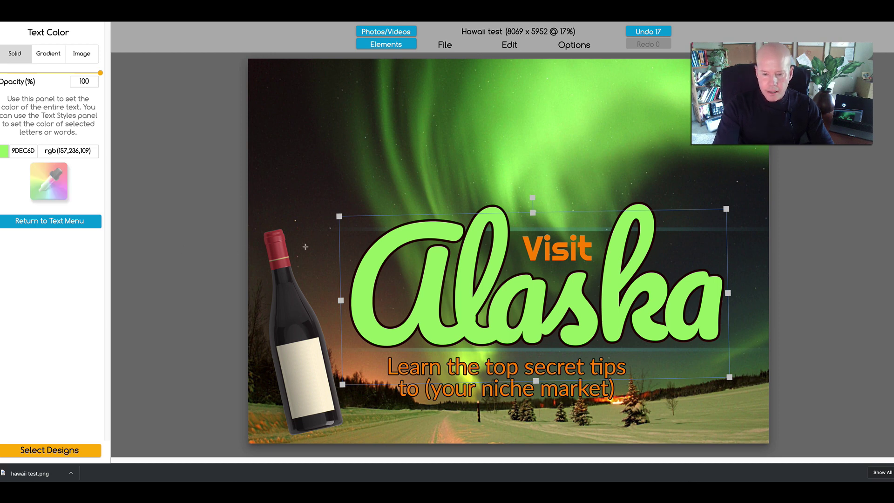
left_click(468, 263)
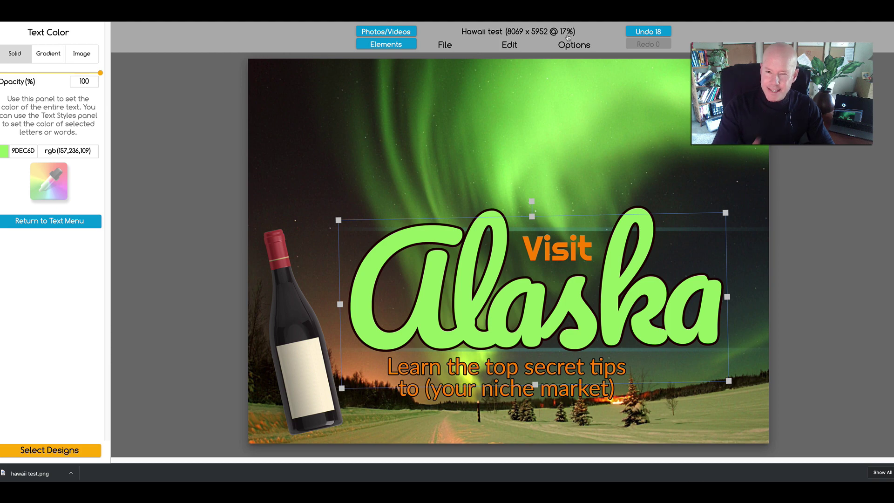
- Save the reworked design as a new design named "Alaska" in the existing Travel set
left_click(445, 45)
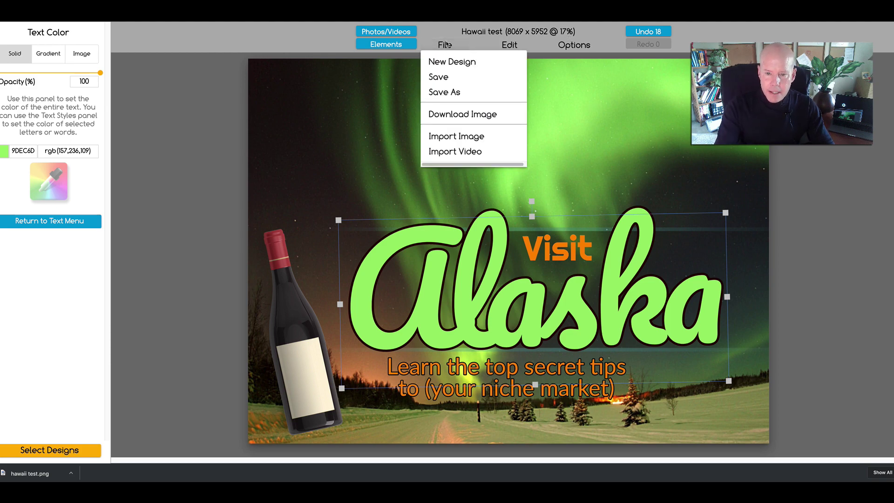
left_click(446, 92)
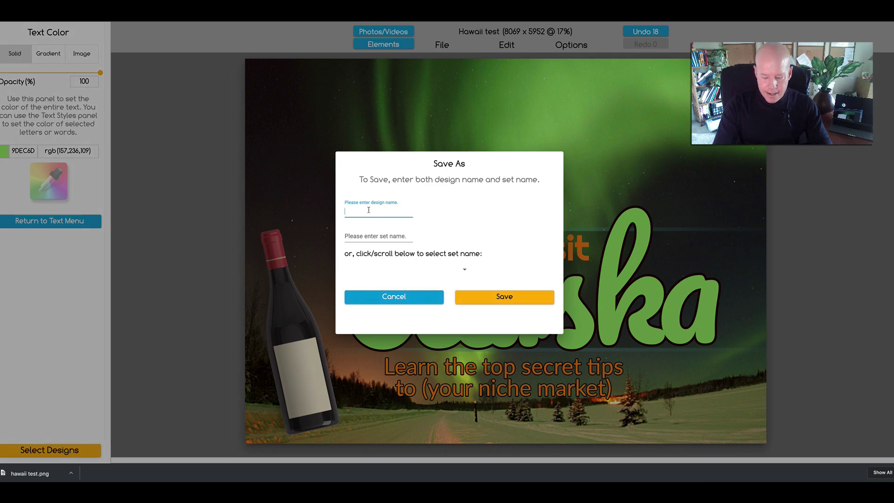
type("Alaska")
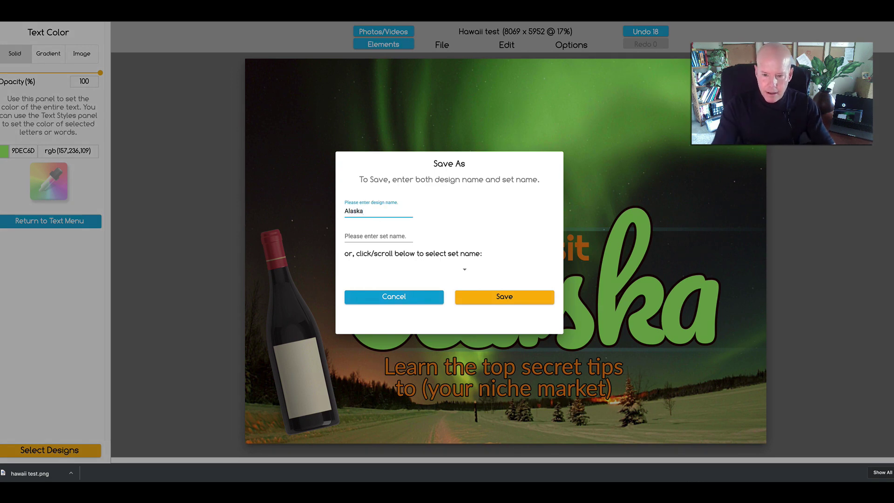
left_click(464, 270)
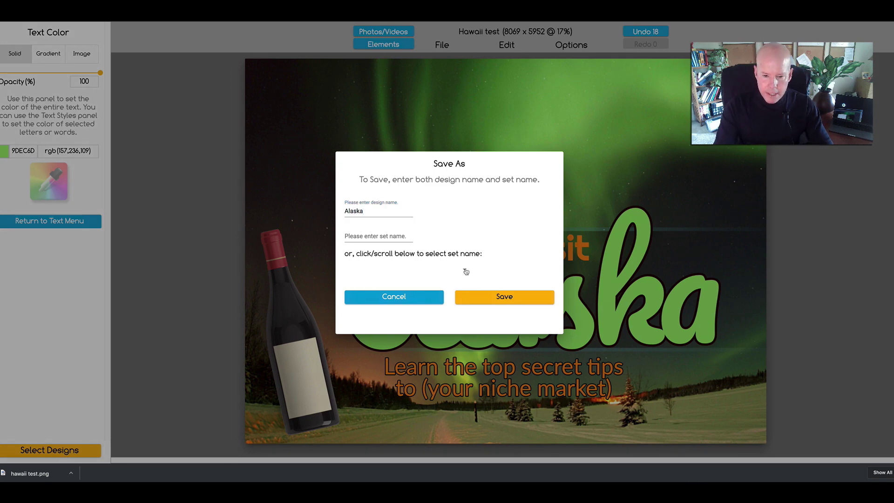
scroll(403, 286, "down", 4)
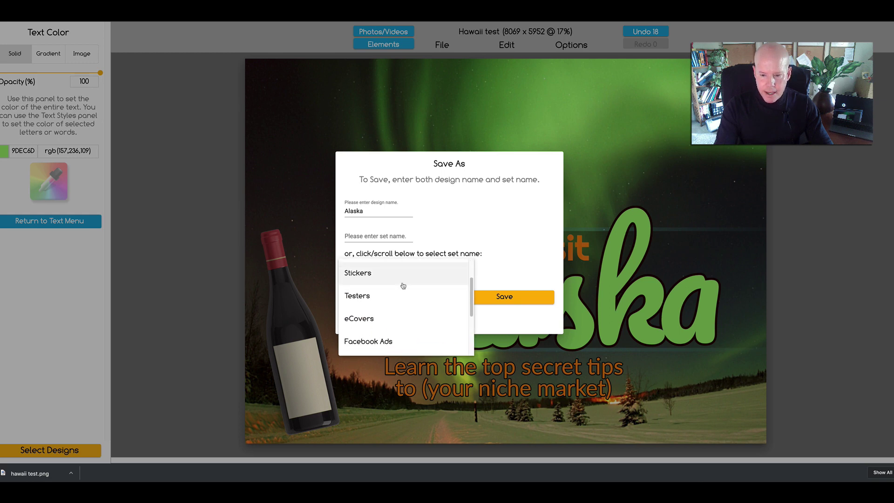
left_click(361, 303)
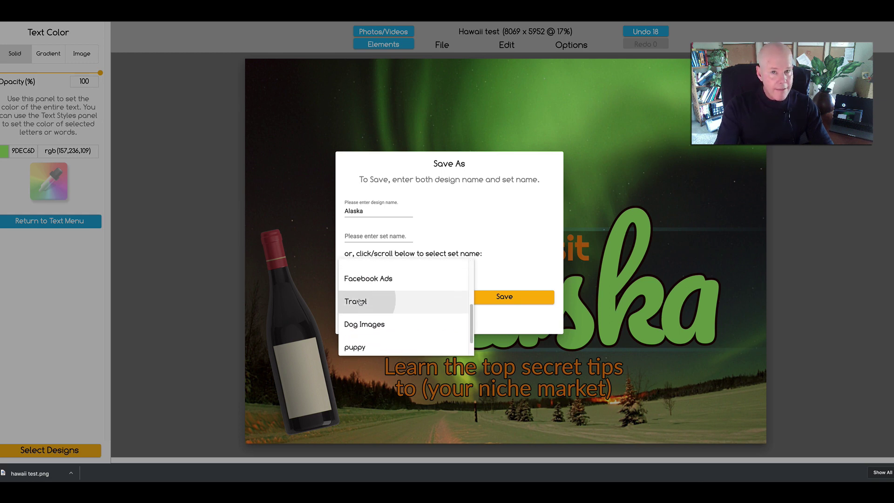
left_click(488, 301)
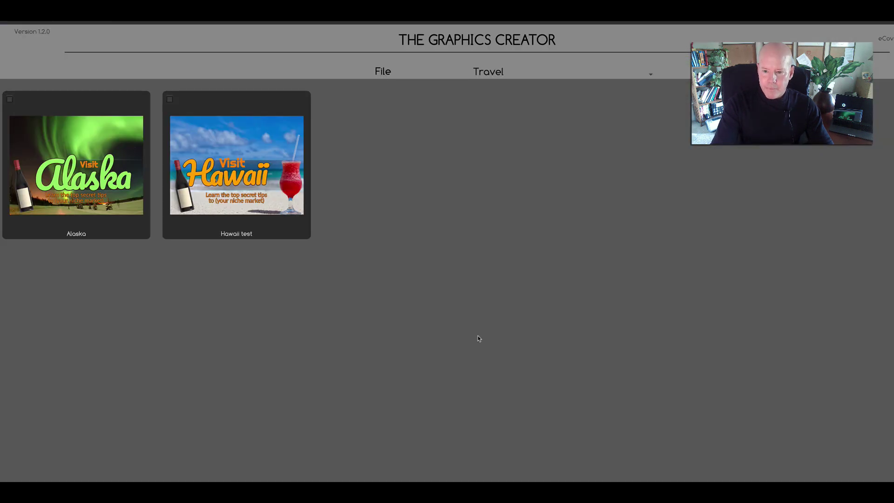